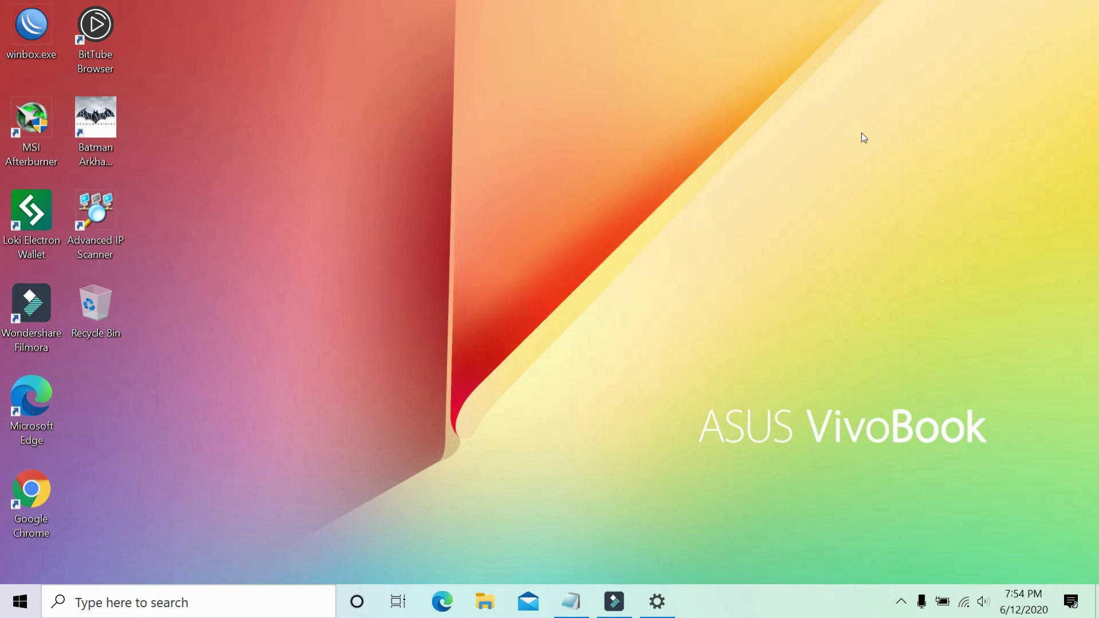
Launch Chrome from the desktop and go to youtube.com.
right_click(515, 226)
click(72, 352)
double_click(35, 490)
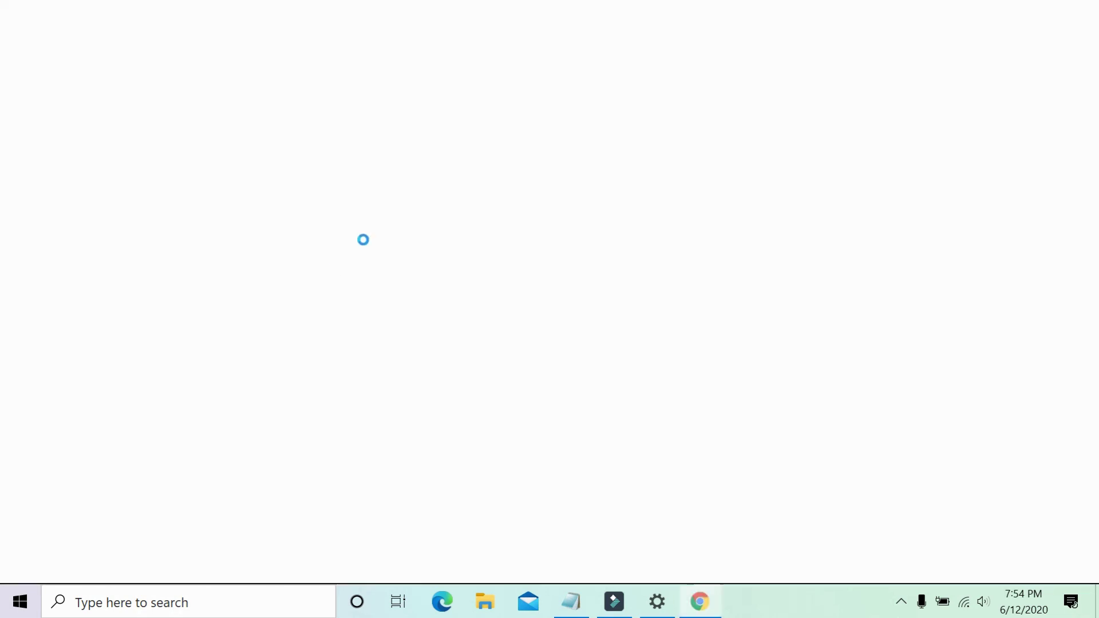
text(y)
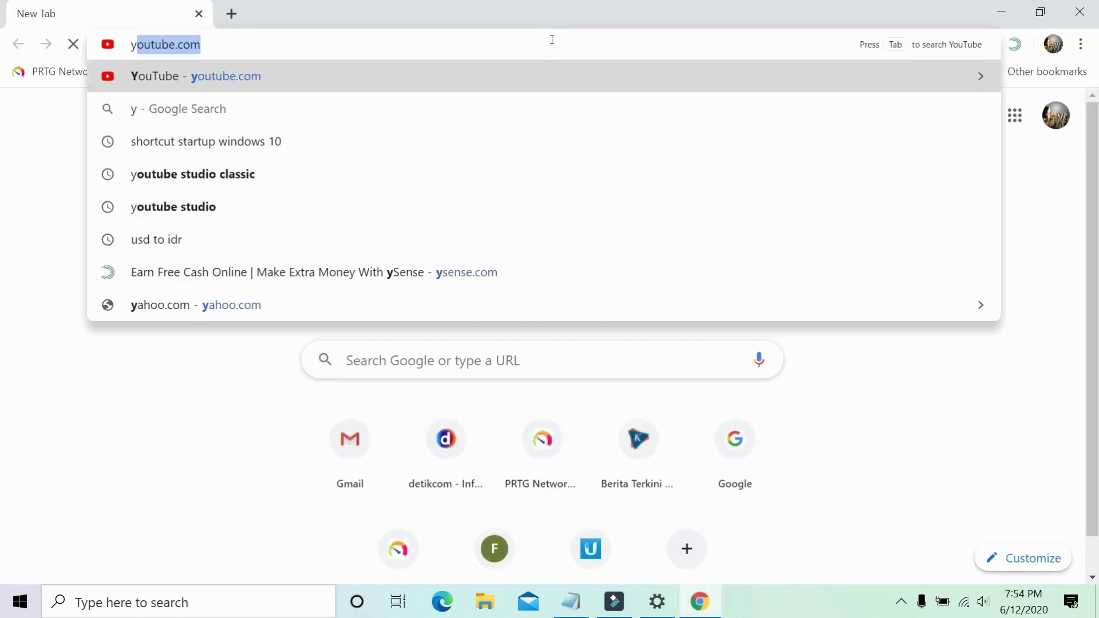
text(ou)
key(Return)
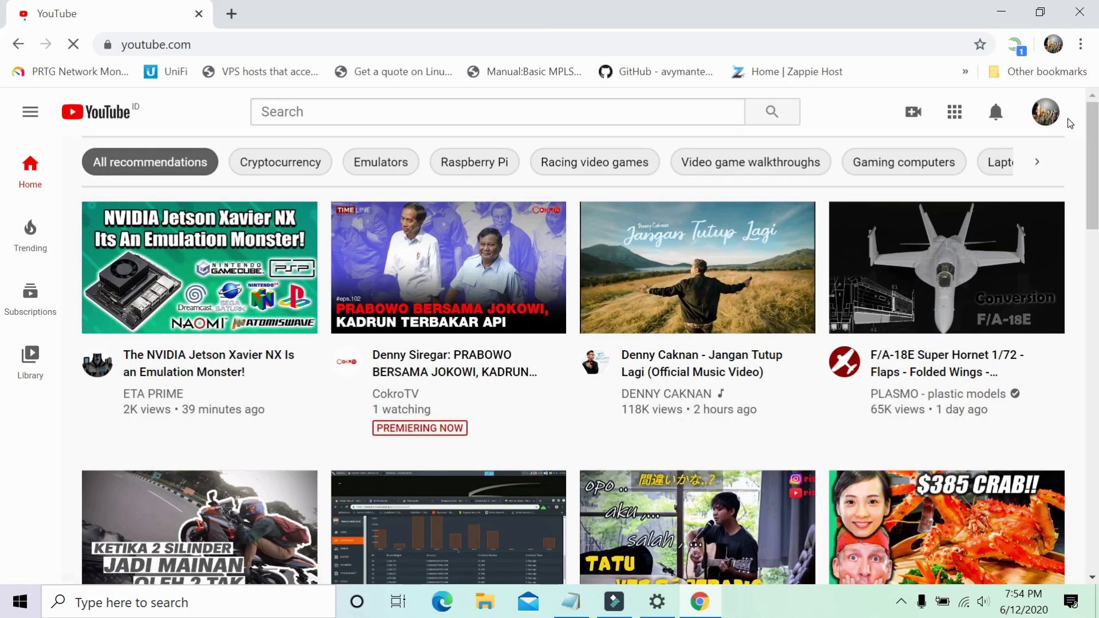
Open your channel's VIDEOS list and play the Nicehash CPU mining tutorial.
click(1046, 112)
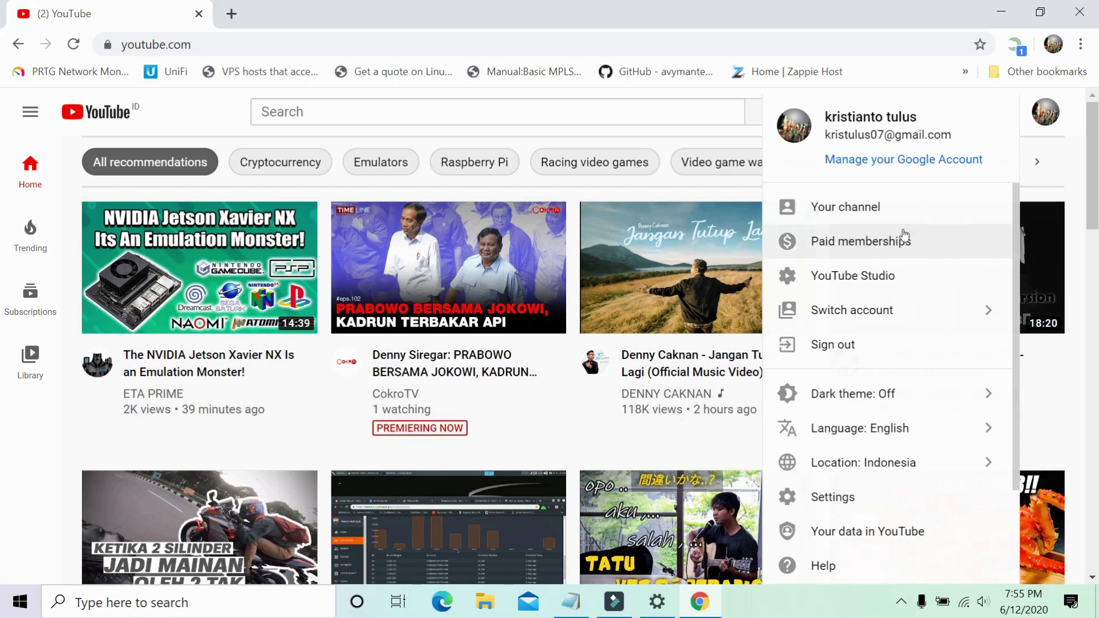
click(859, 216)
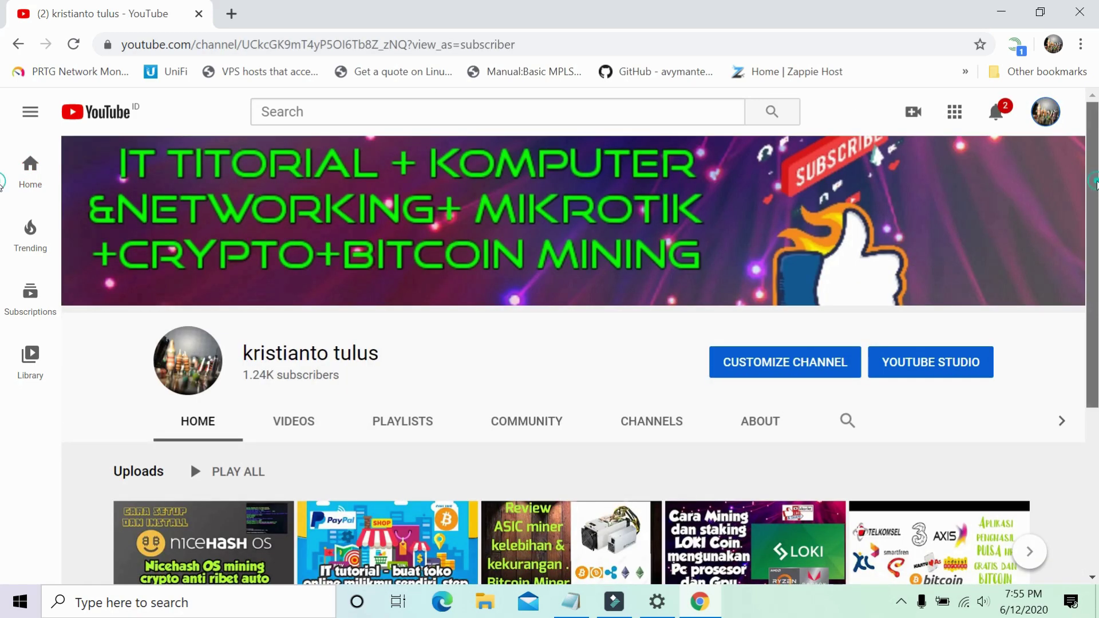
scroll(347, 229, down, 3)
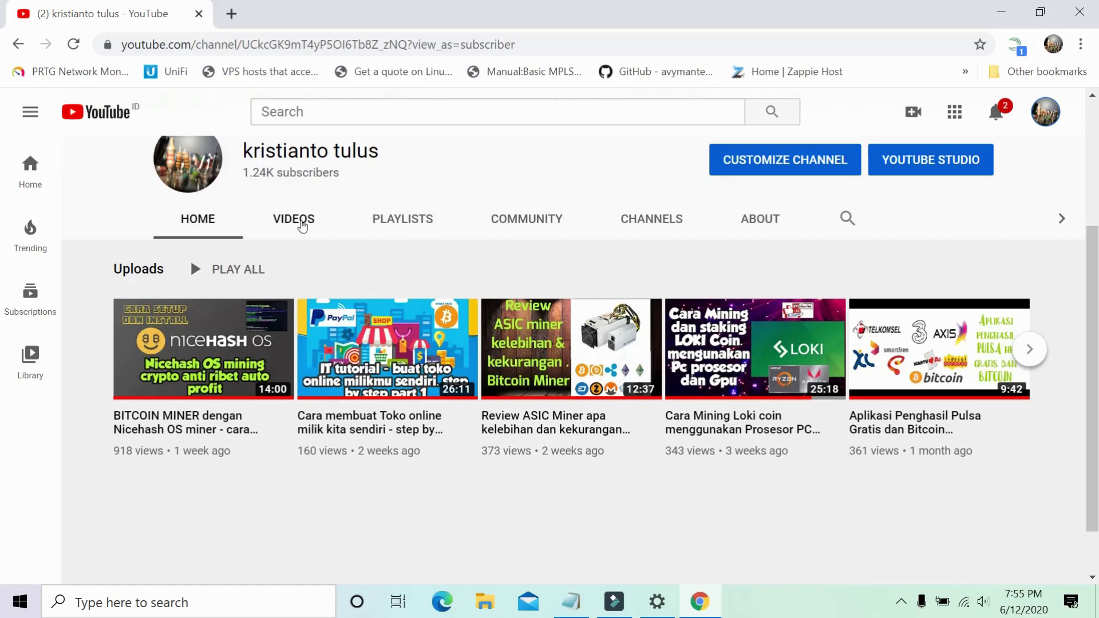
click(298, 221)
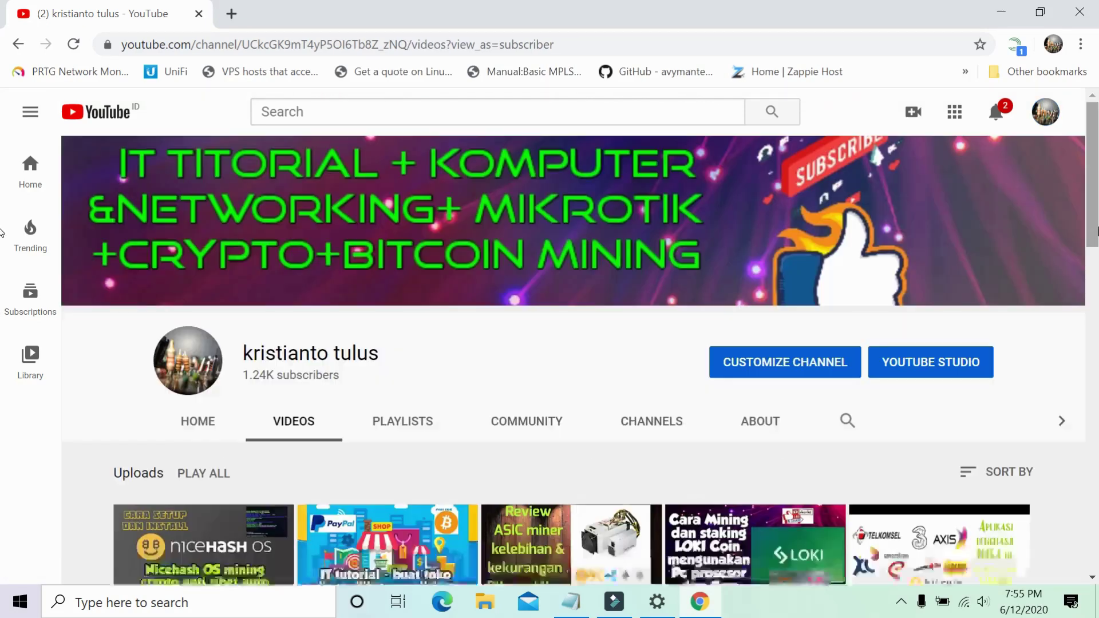
drag(1098, 168, 1098, 350)
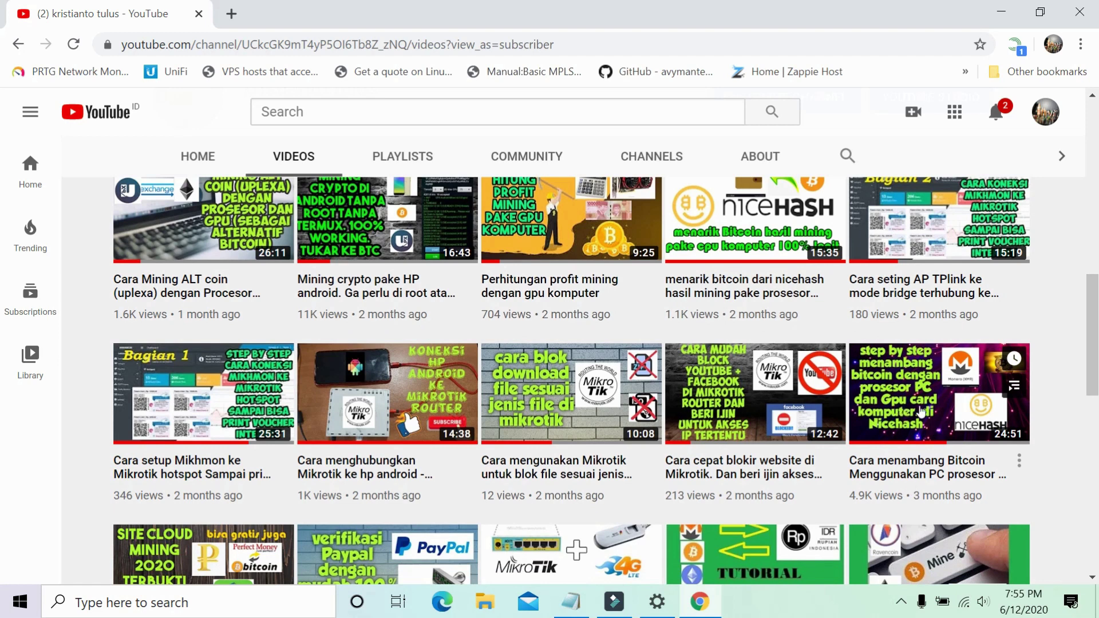
click(897, 427)
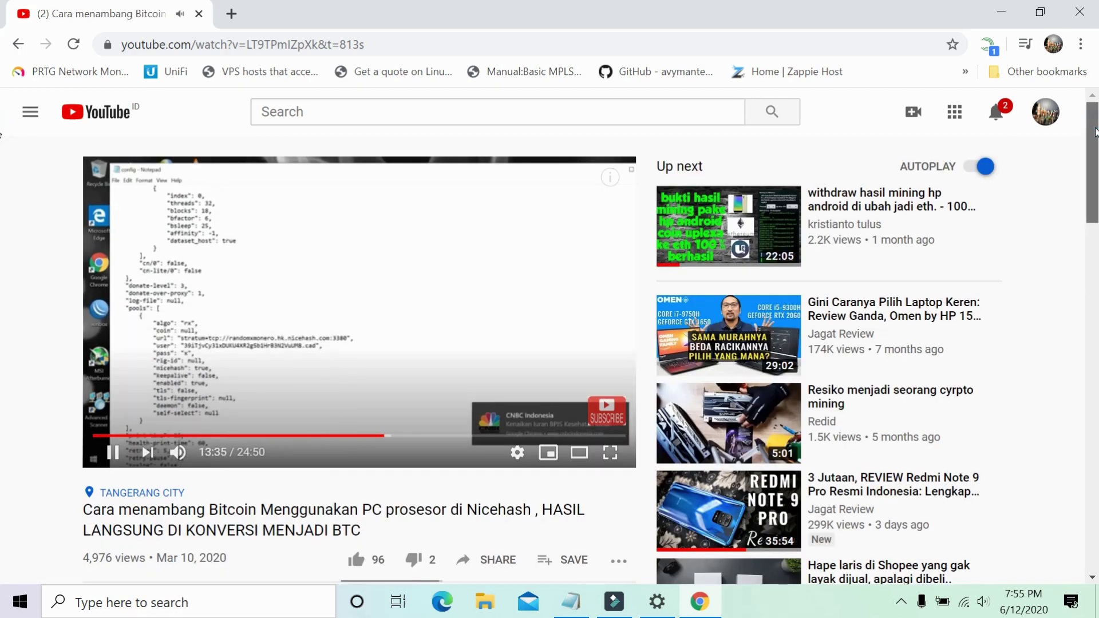
Pause the tutorial at 13:43 and open the description's mega bit.ly XMRig link in a new tab.
drag(1096, 132, 1087, 78)
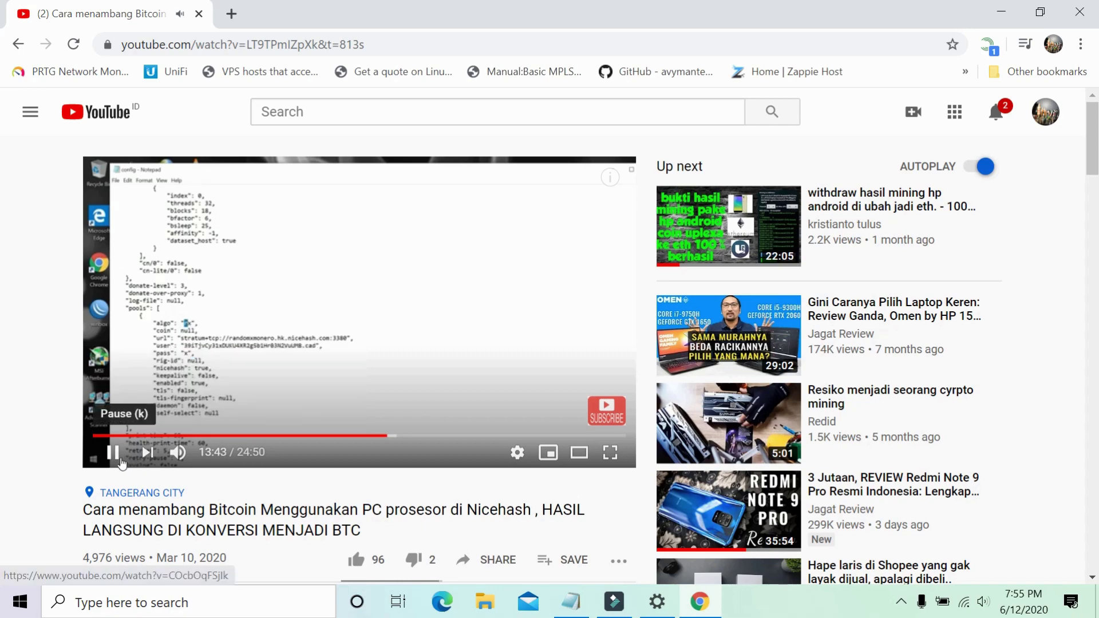
click(121, 460)
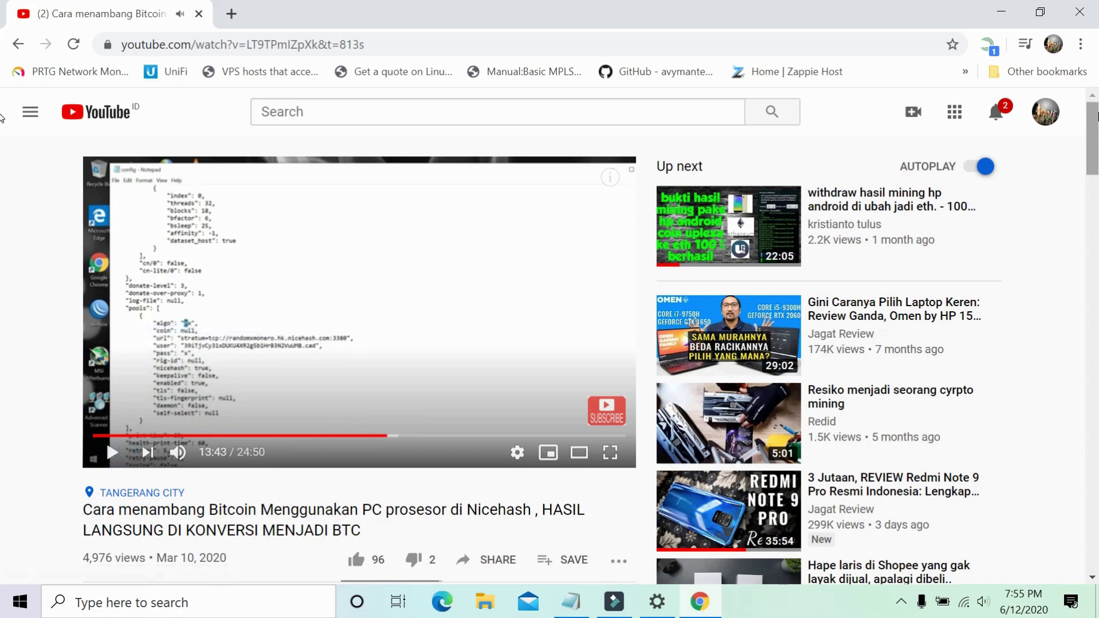
mouse_move(1097, 114)
mouse_down()
mouse_move(1097, 171)
mouse_move(1097, 127)
mouse_up()
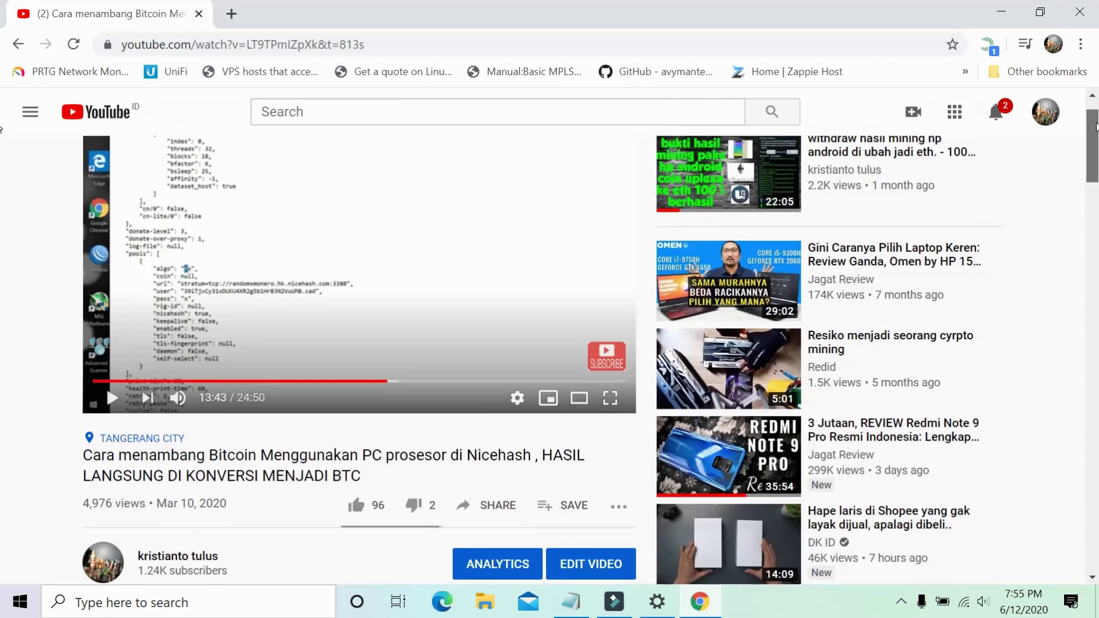
scroll(1096, 127, down, 3)
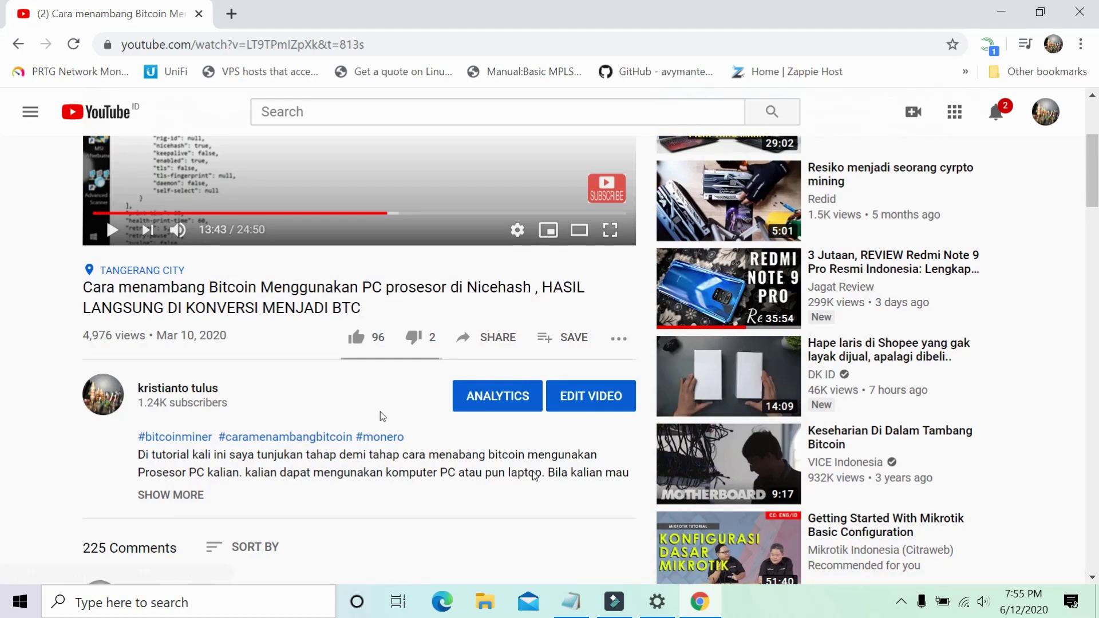
click(192, 496)
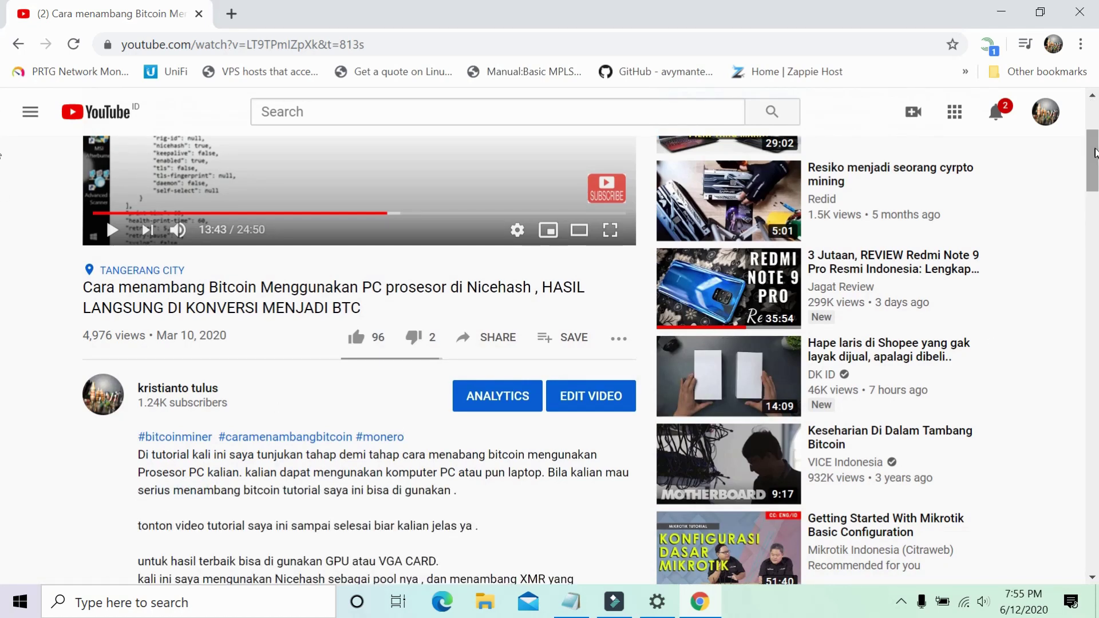
drag(1095, 152, 1097, 201)
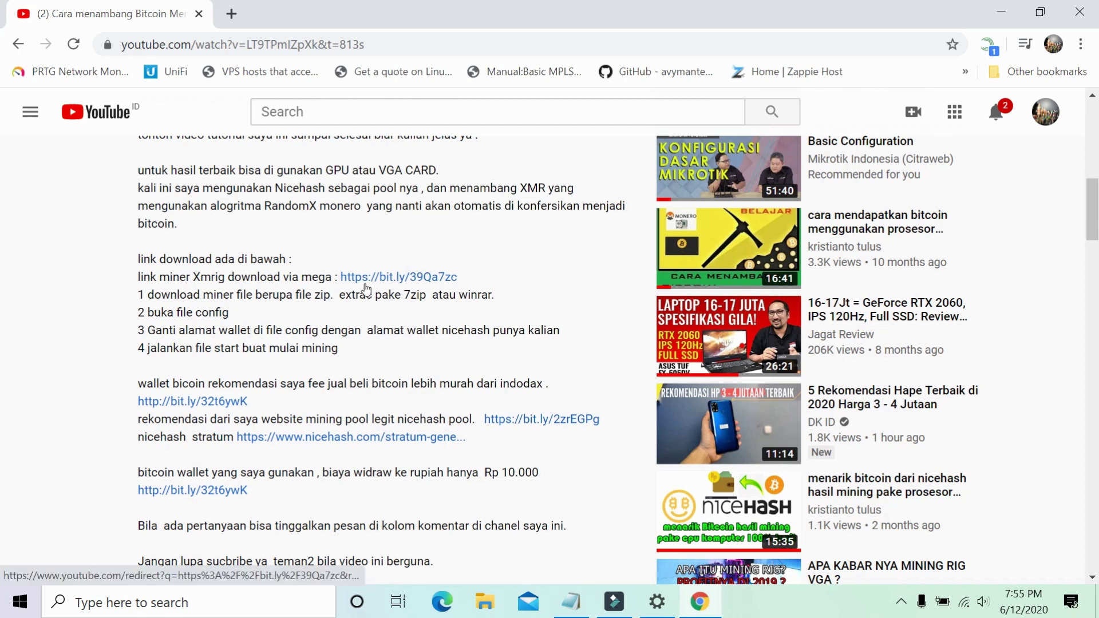
click(396, 280)
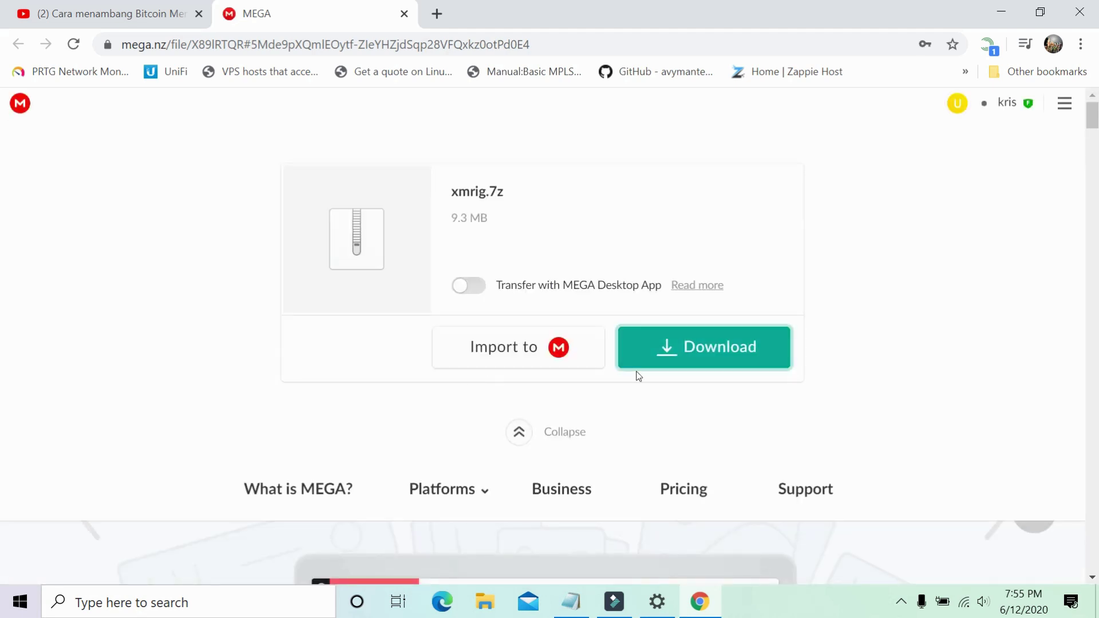
Download xmrig.7z (9.3 MB) from MEGA, then open a new Chrome window.
click(698, 351)
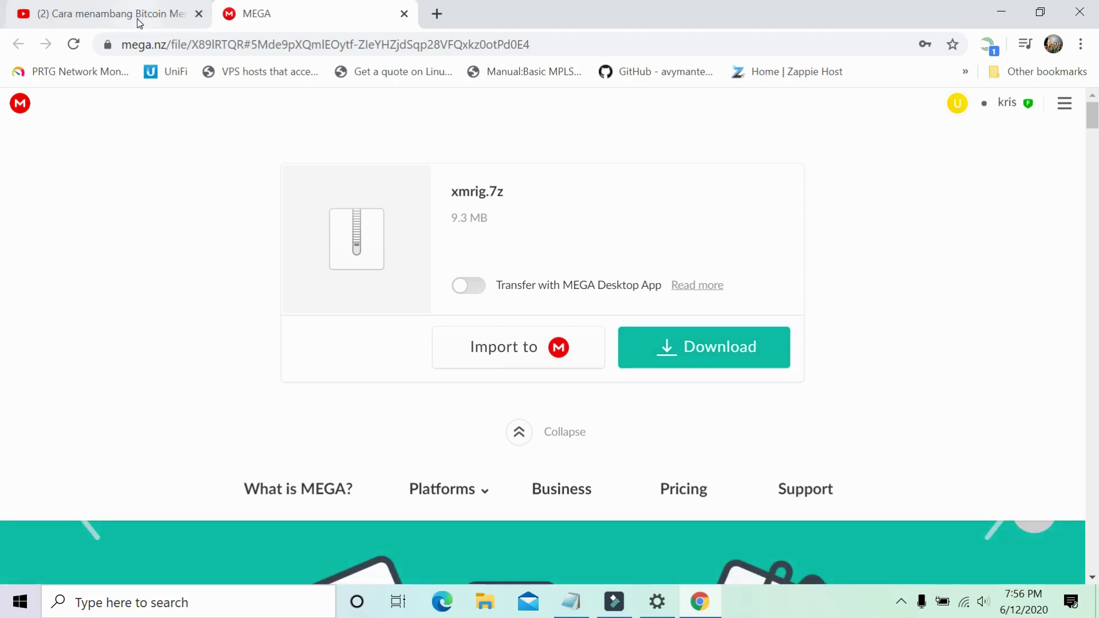
key(ctrl+n)
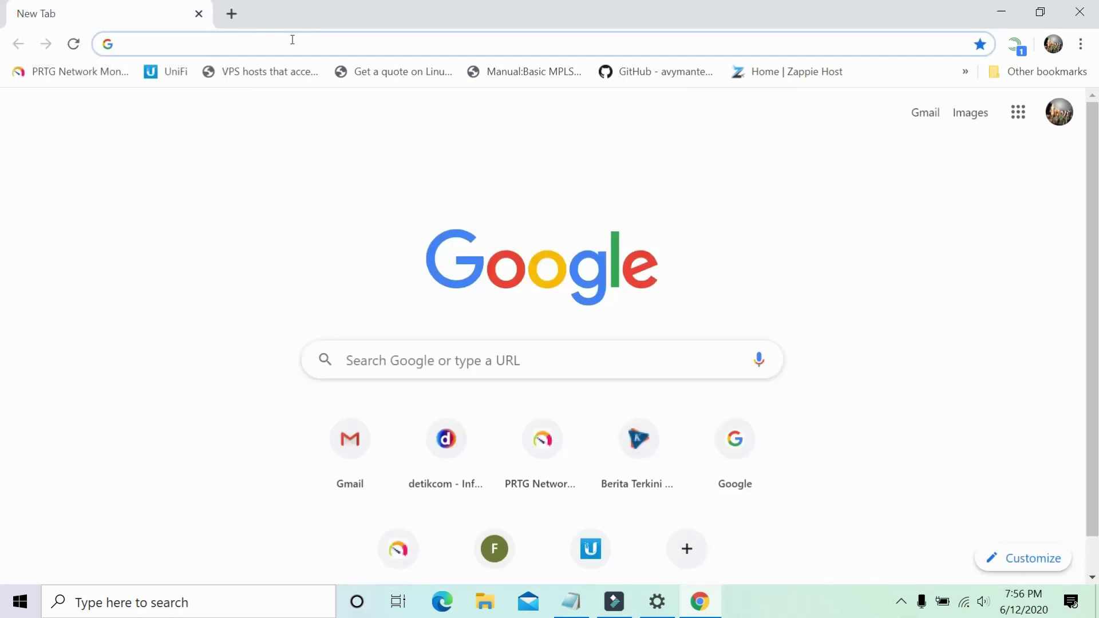
Sign in to cryptonator.com with the saved login and continue to the 2-step verification code.
text(cr)
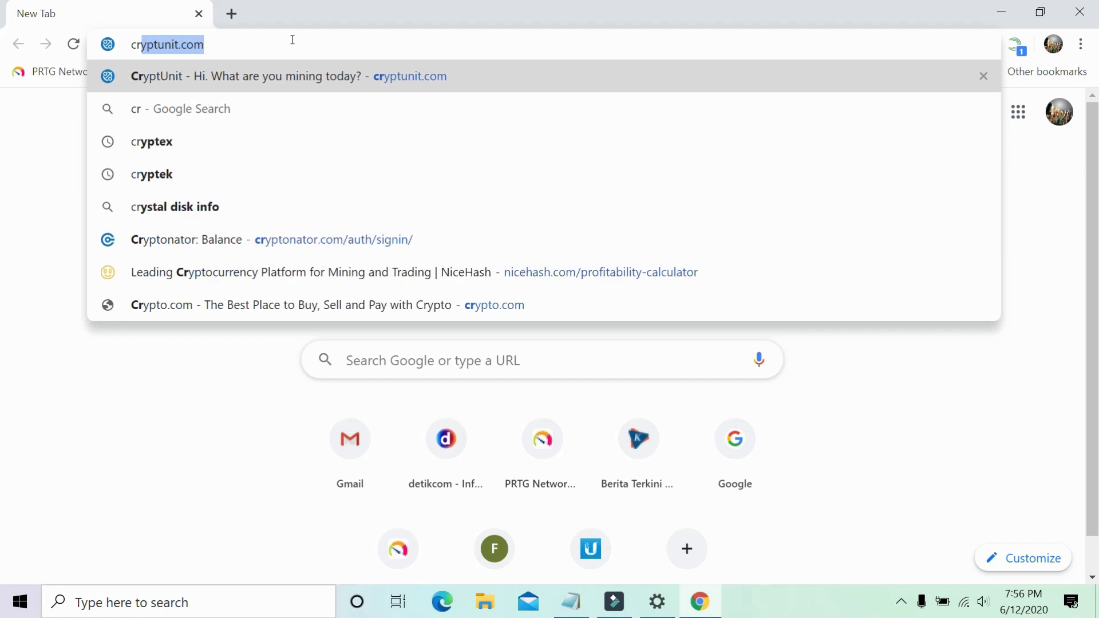
text(y)
text(ptonator)
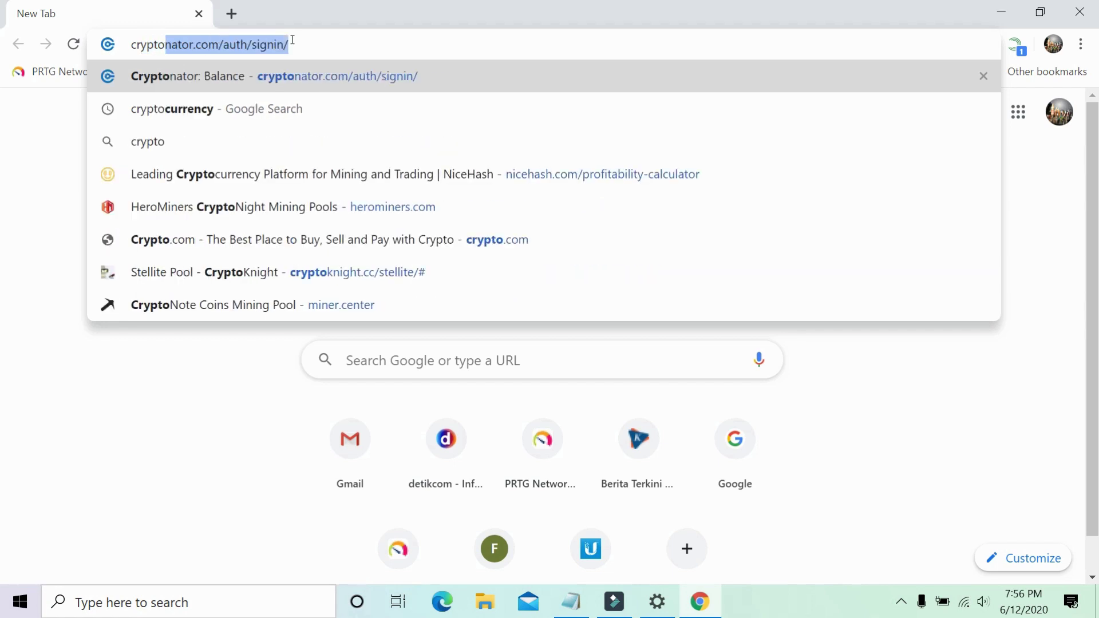
key(Return)
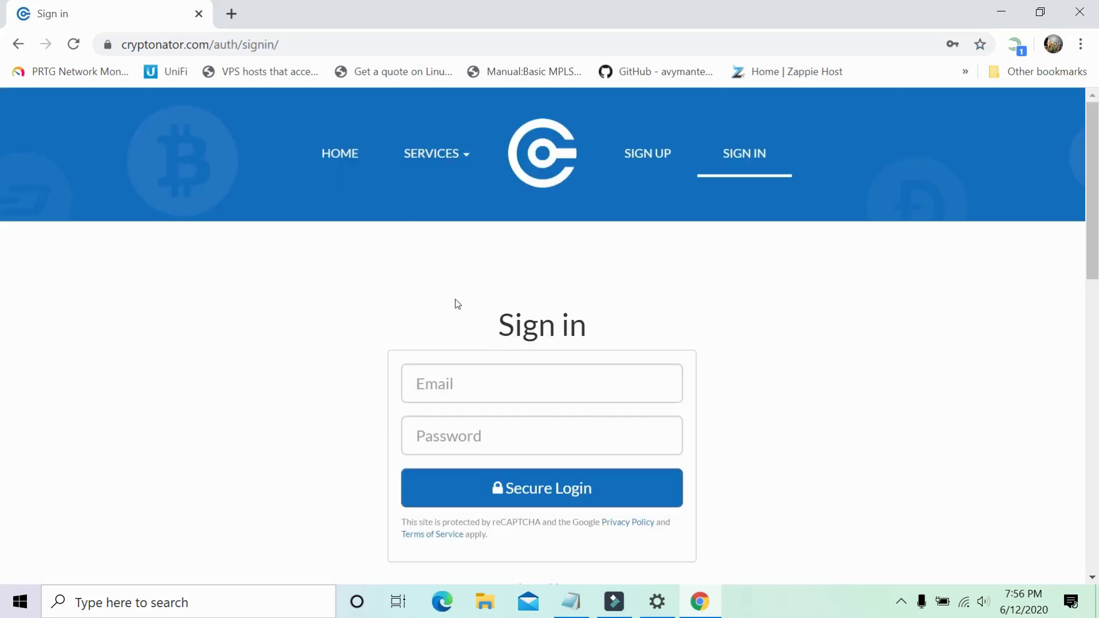
click(534, 383)
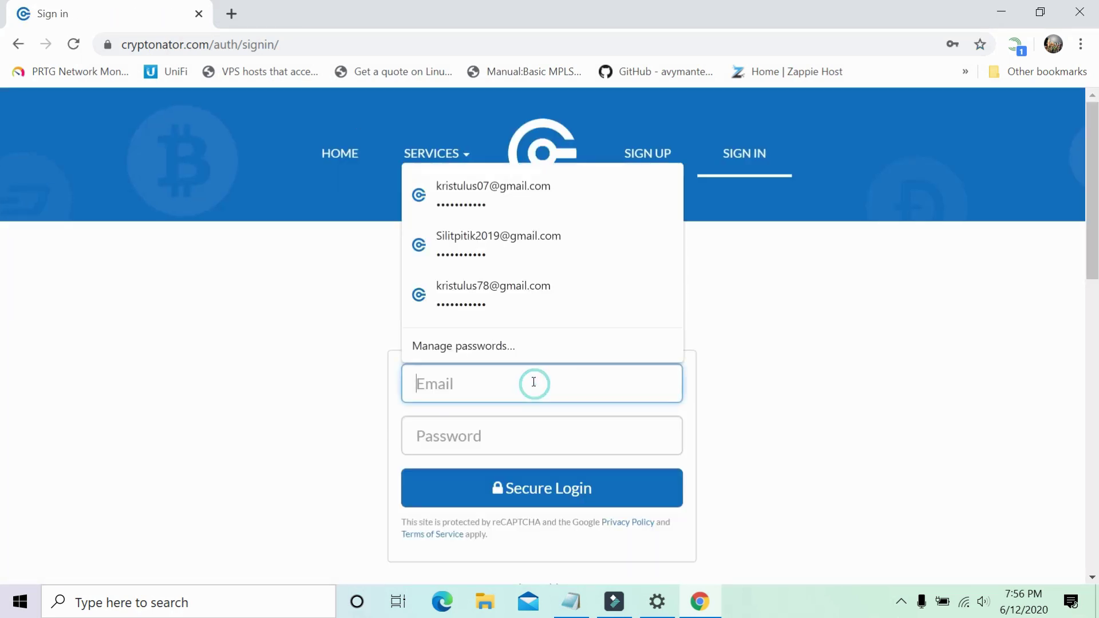
click(582, 190)
click(560, 493)
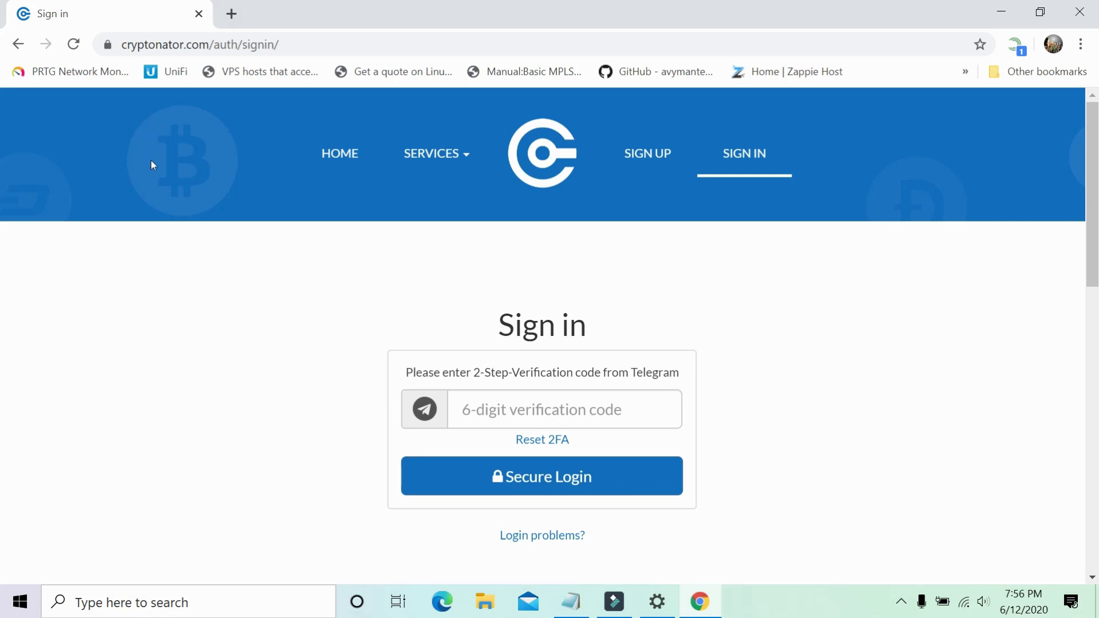
click(560, 416)
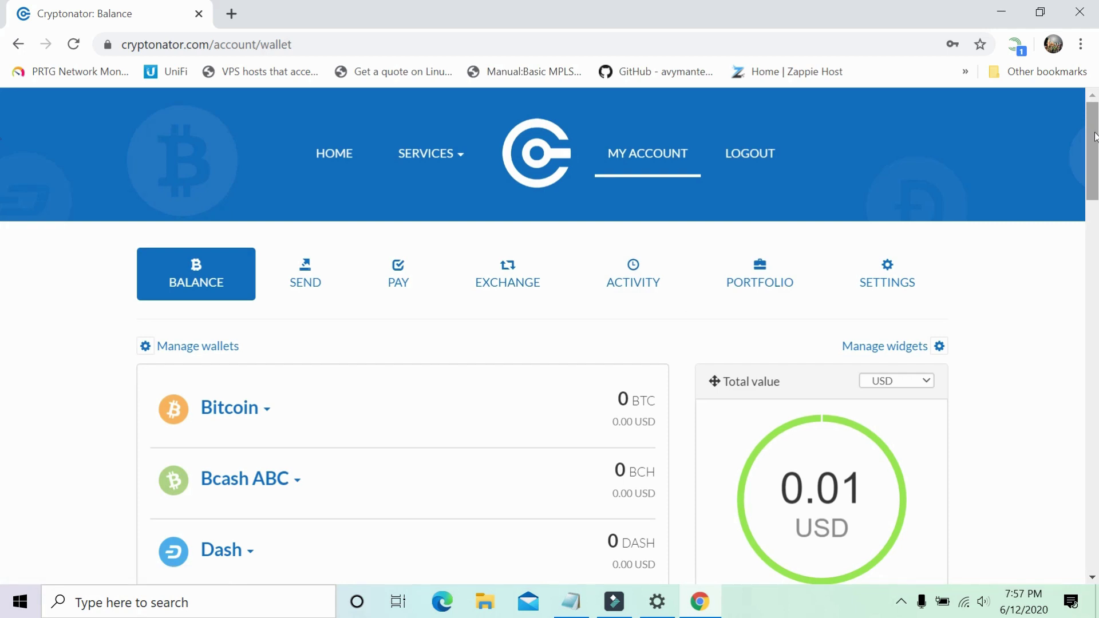
Reveal the Monero wallet addresses and review the full history of wallet operations.
scroll(2, 198, down, 5)
scroll(2, 197, down, 4)
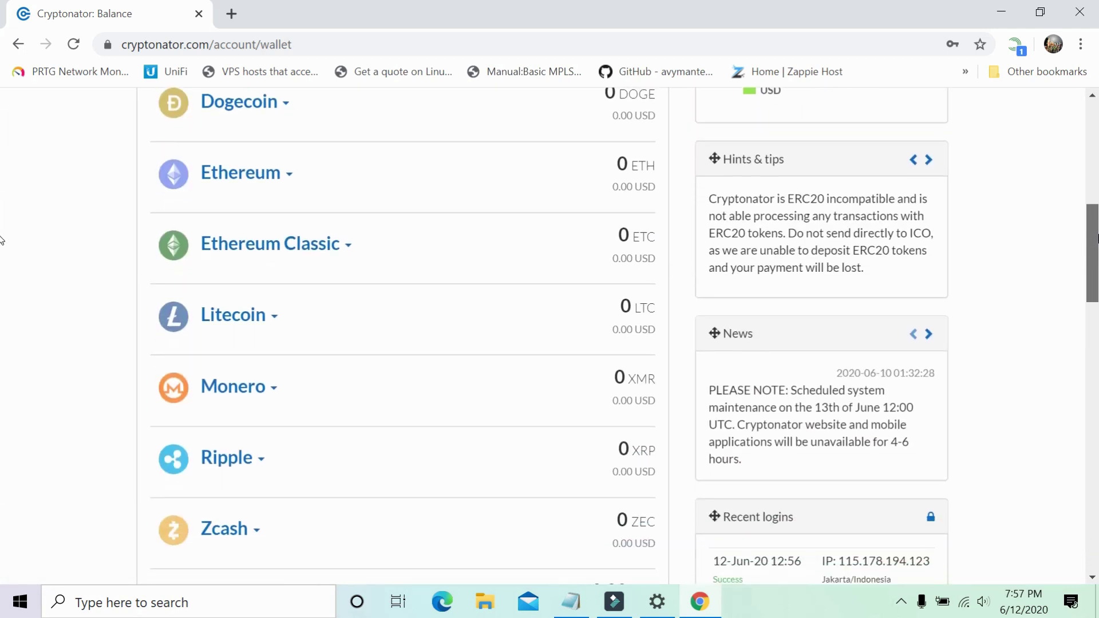
scroll(1, 240, down, 2)
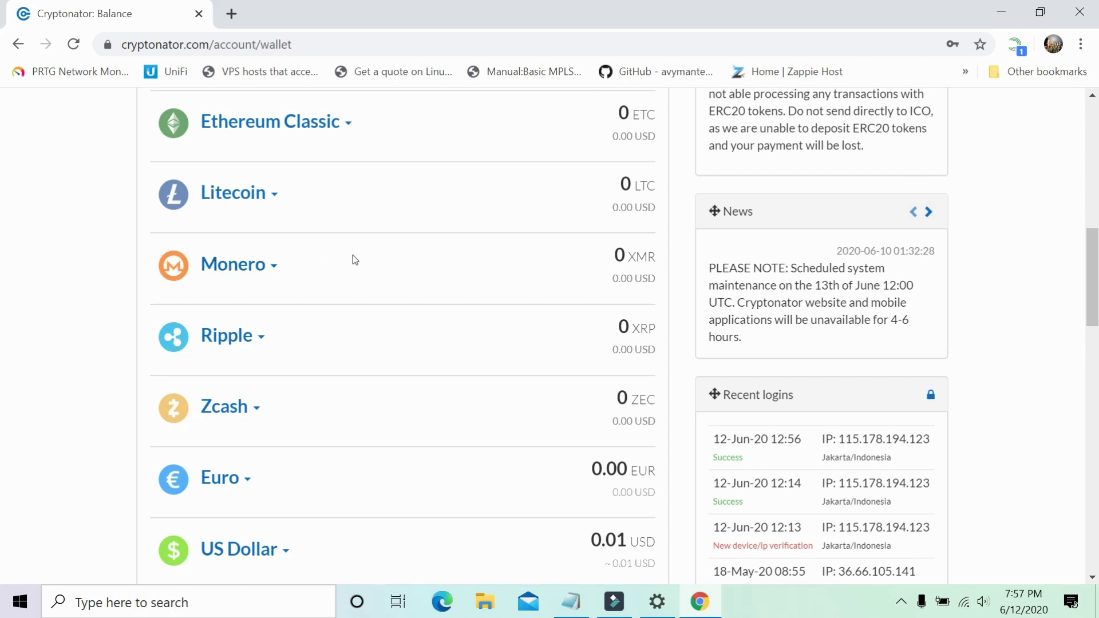
click(231, 272)
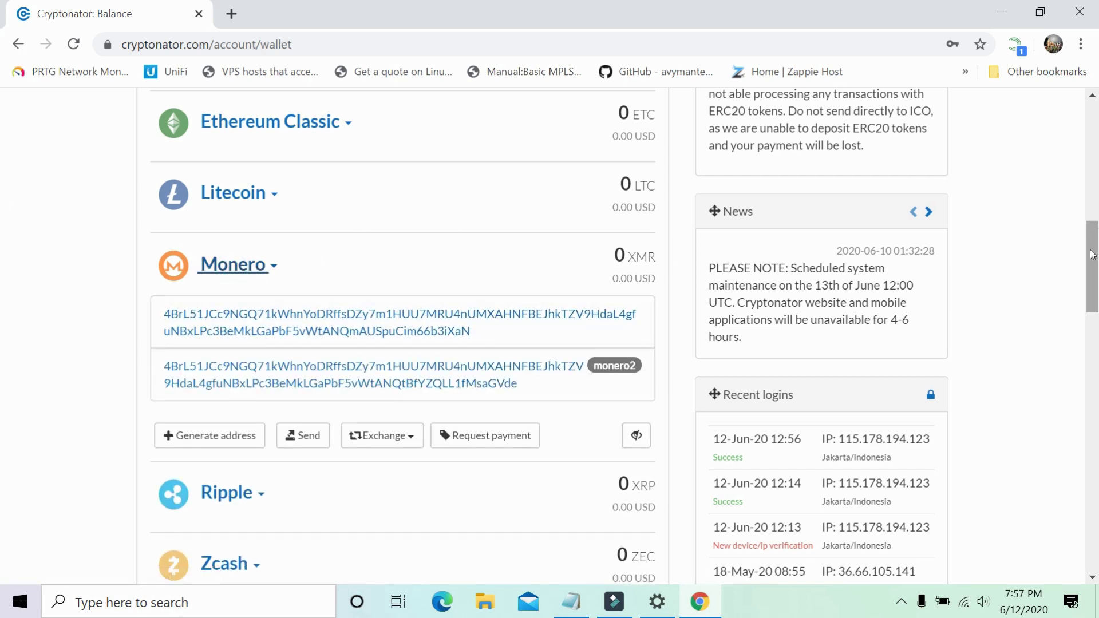
drag(1092, 254, 2, 426)
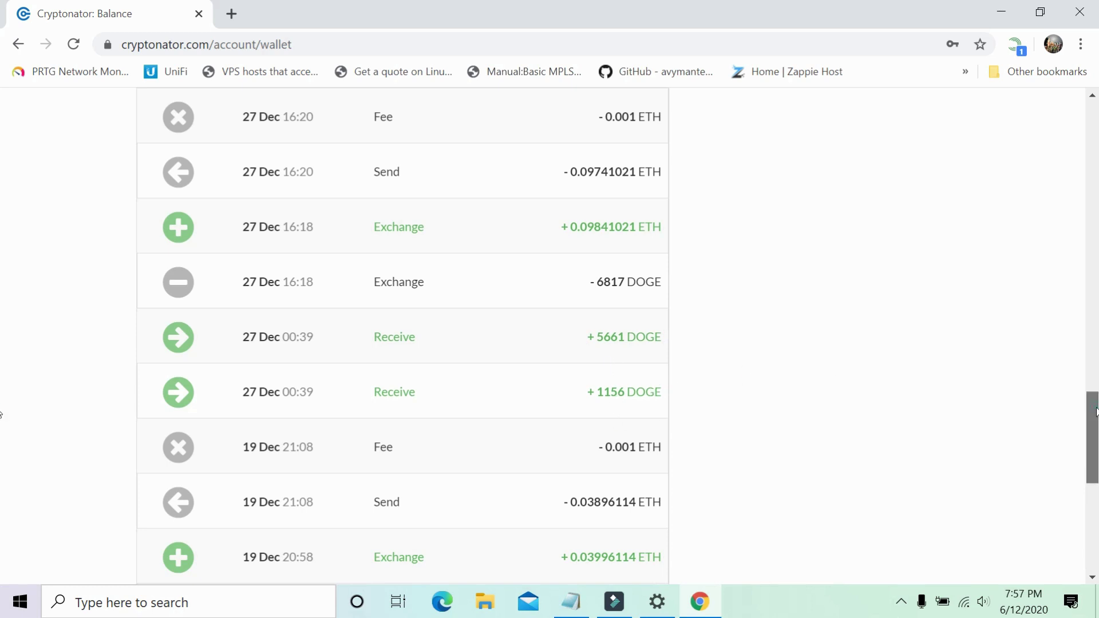
scroll(1, 452, down, 4)
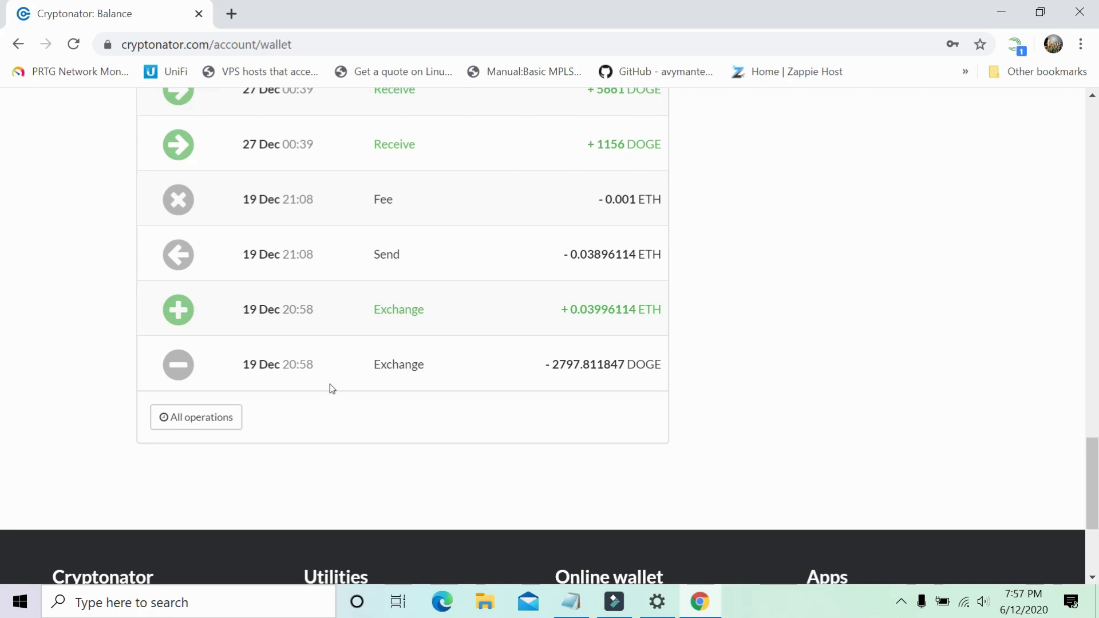
click(205, 418)
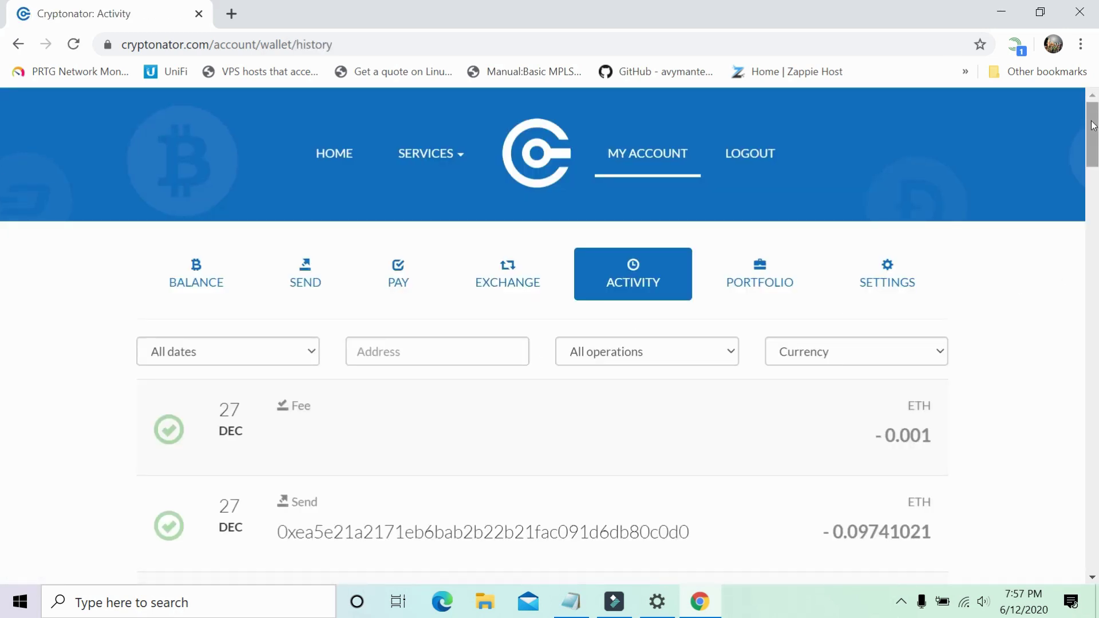
Open the first Monero address's QR-code details and copy the address to the clipboard.
drag(1094, 119, 1, 296)
scroll(2, 296, down, 9)
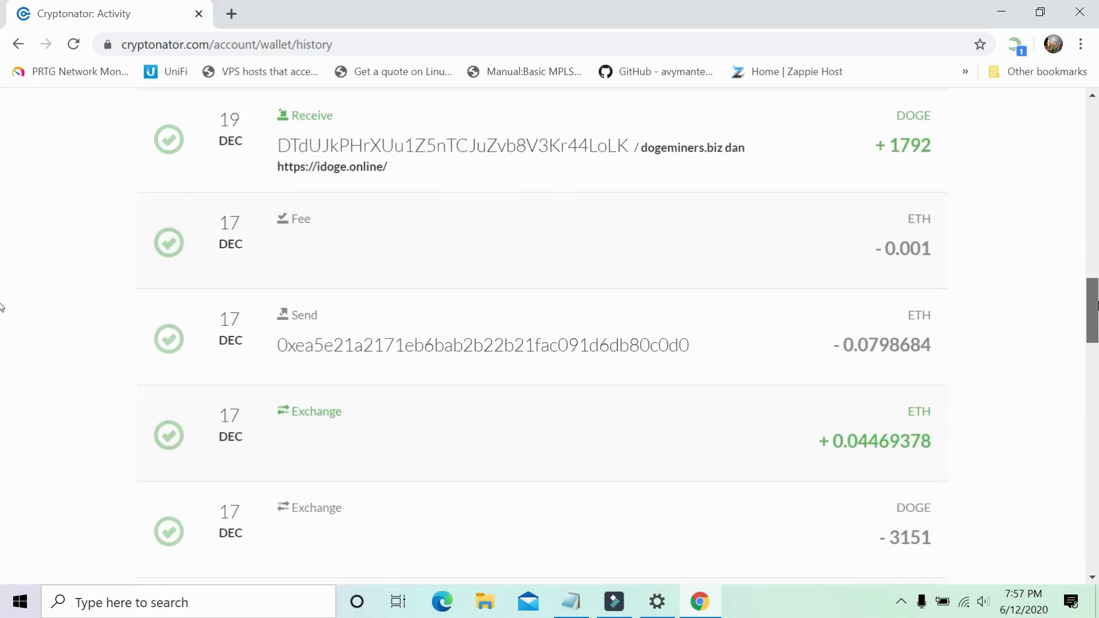
scroll(2, 368, down, 8)
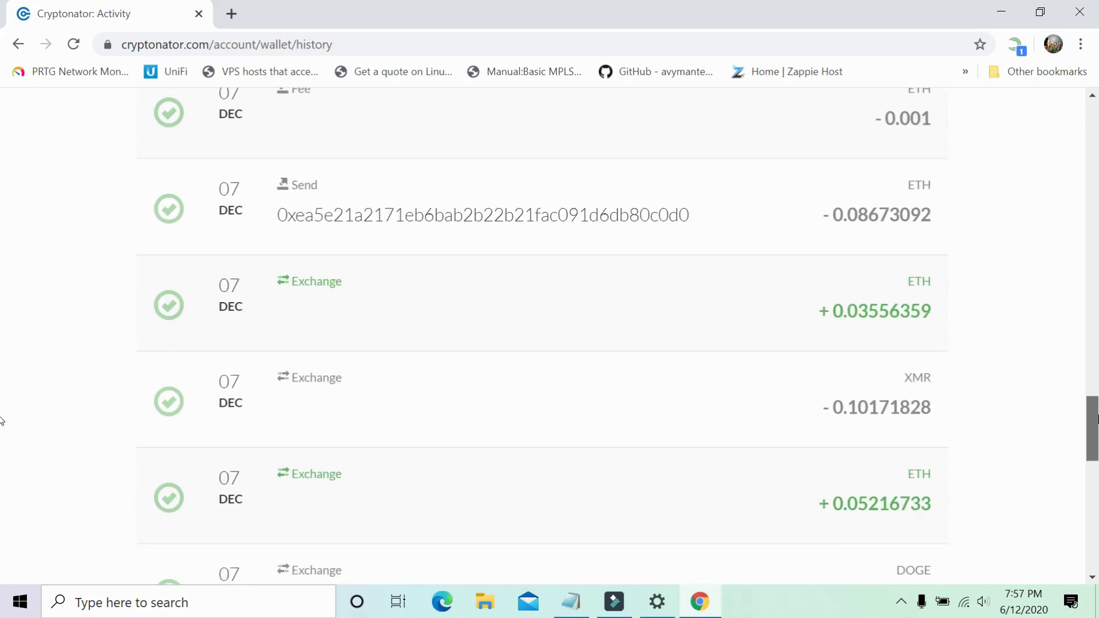
scroll(2, 421, down, 2)
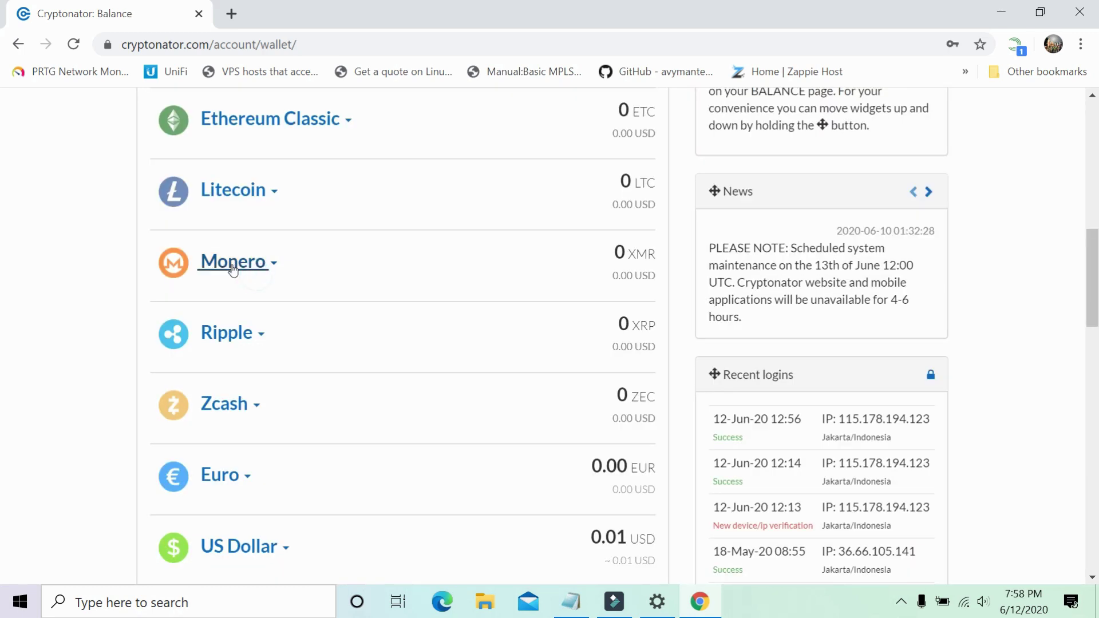
click(233, 269)
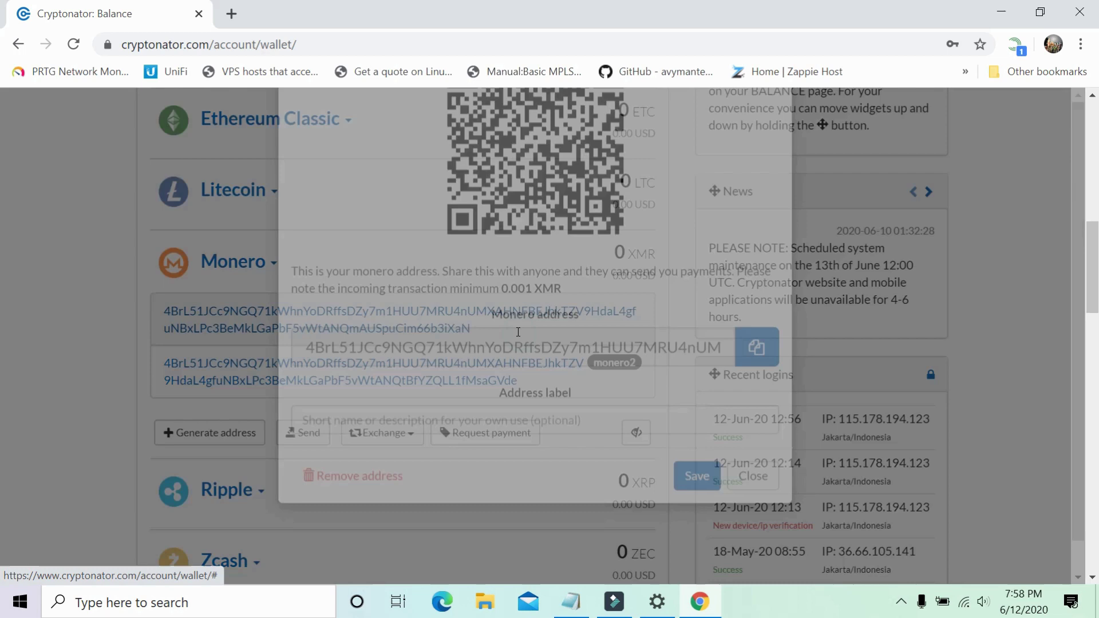
click(515, 329)
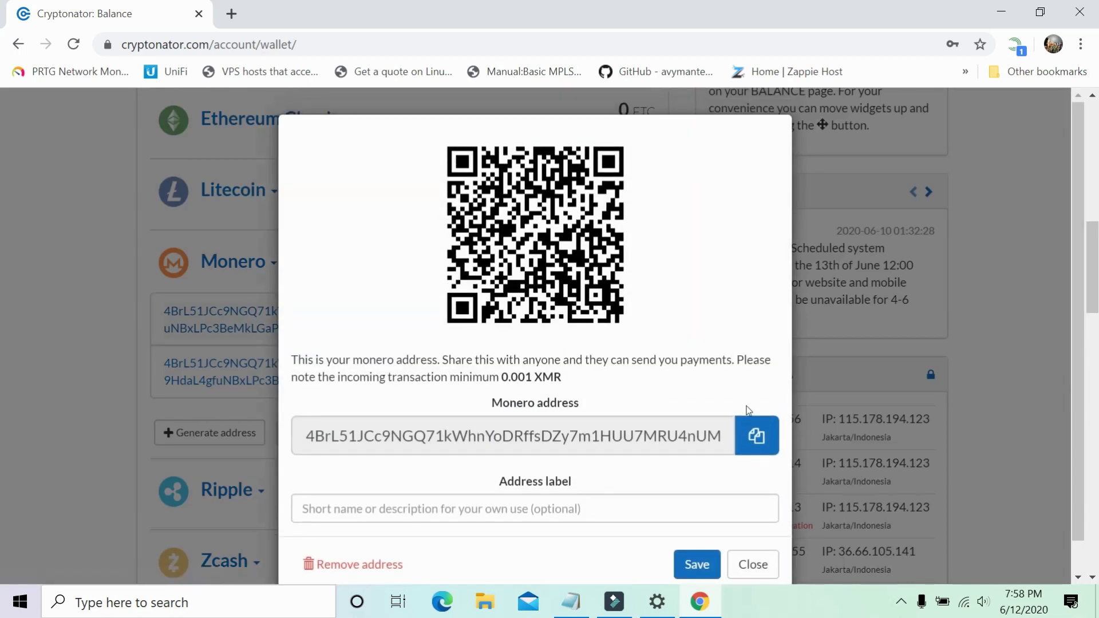
click(759, 437)
click(294, 609)
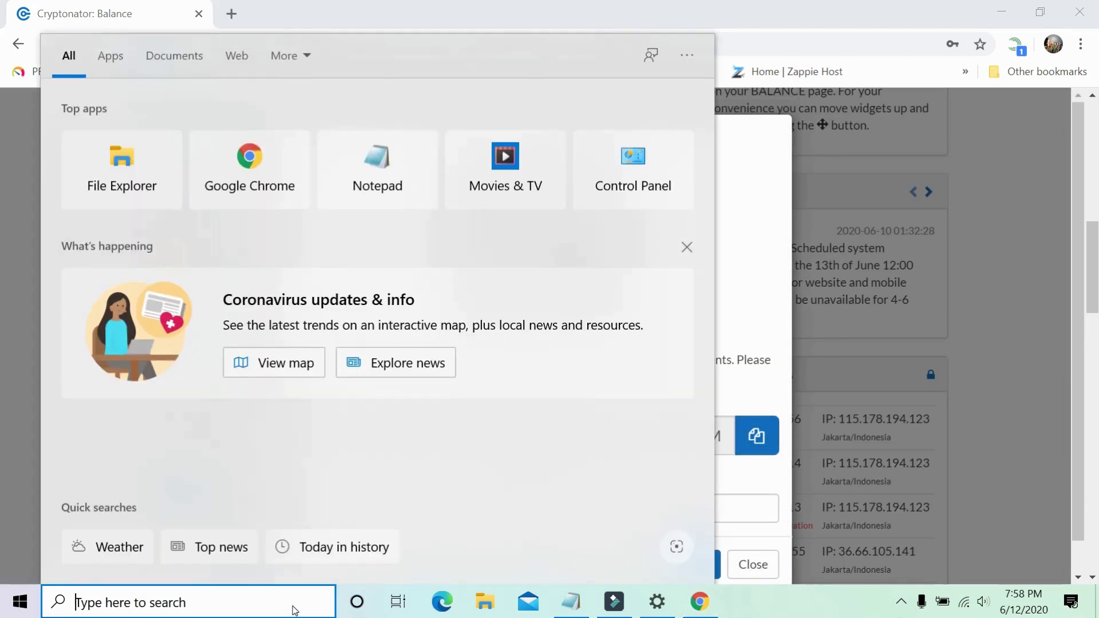
Paste the Monero address into a new Notepad note, add a new line, and minimize it.
text(no)
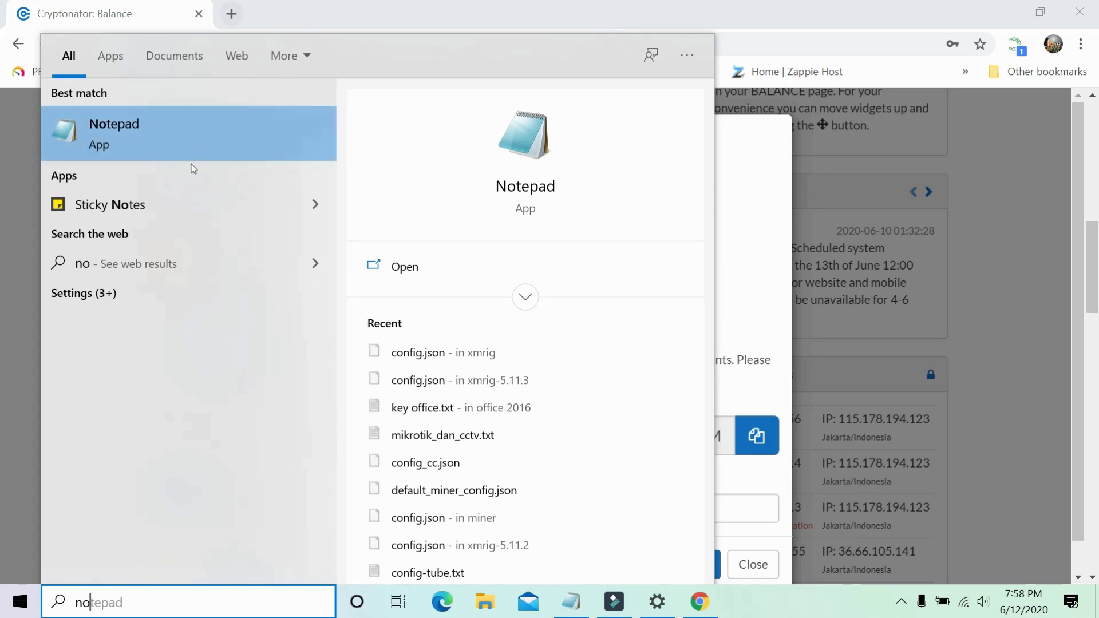
click(235, 143)
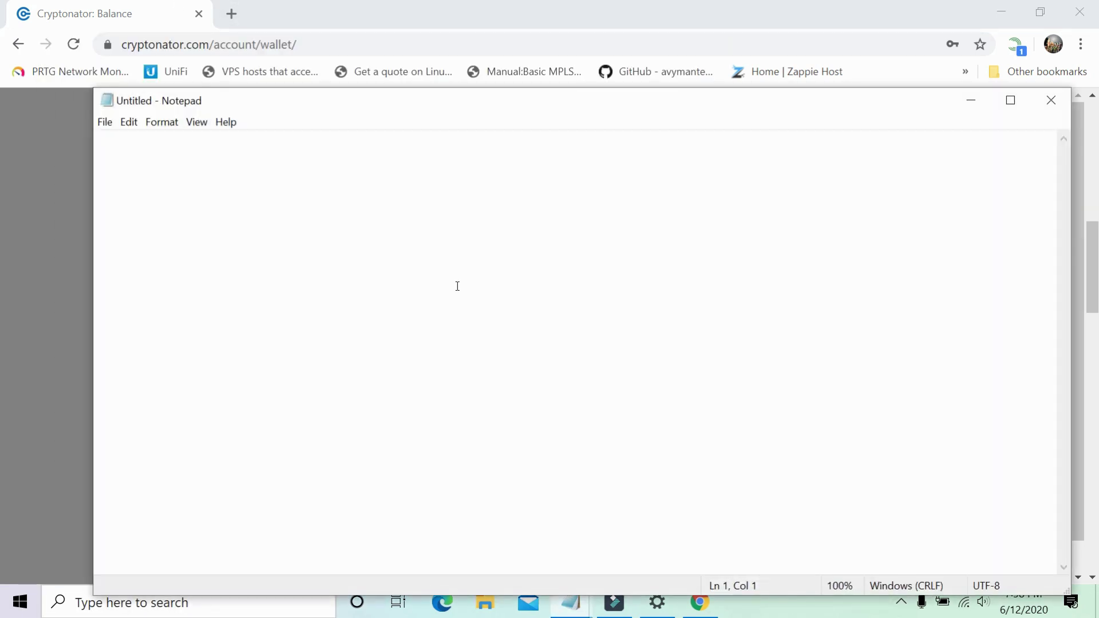
key(ctrl+v)
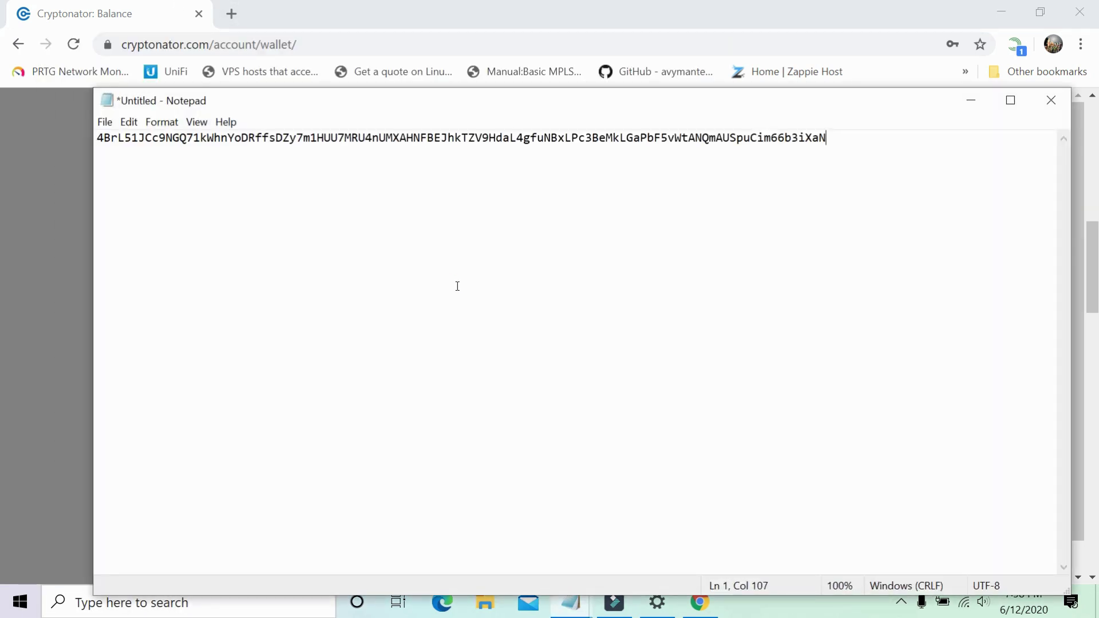
key(Return)
click(980, 95)
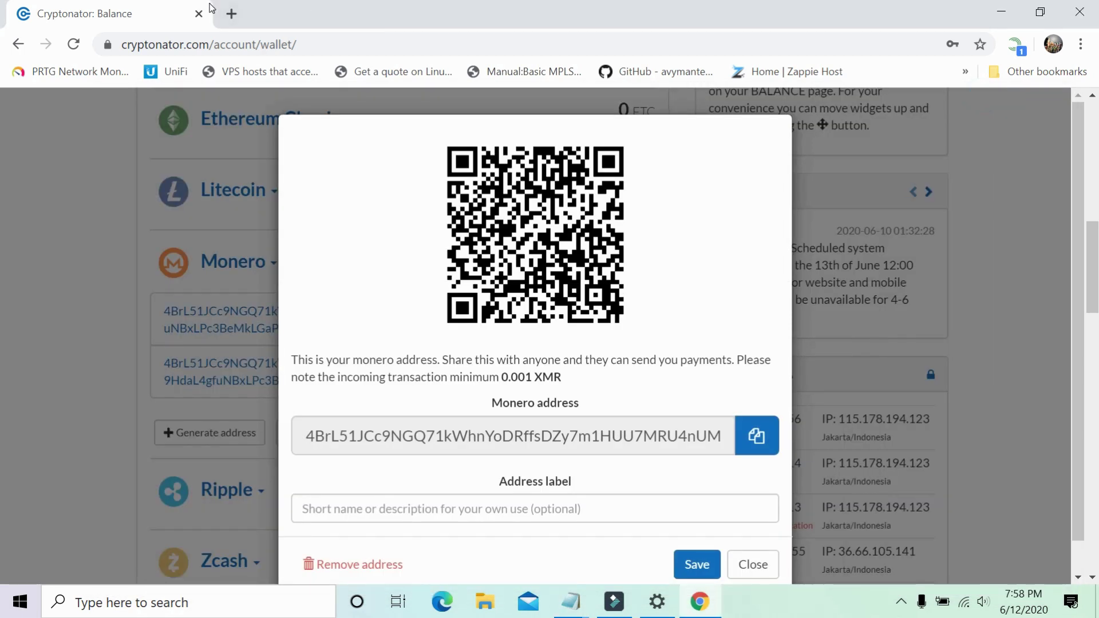
click(231, 14)
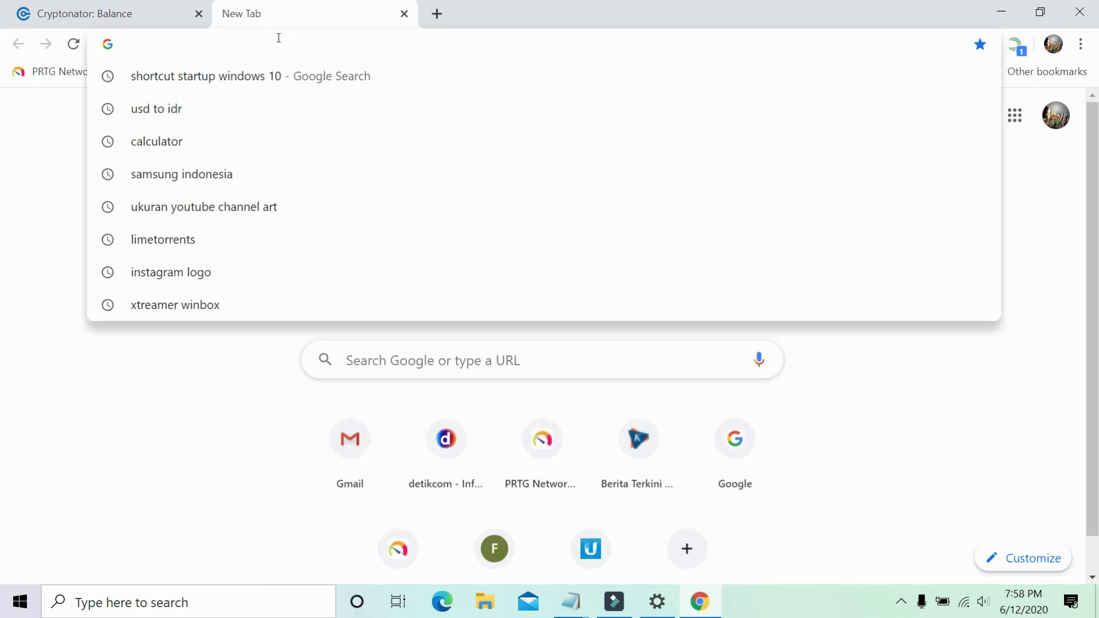
Go to herominers.com, open the Monero pool's Start page, and scroll to the XMRig start.cmd example.
text(herominers.com)
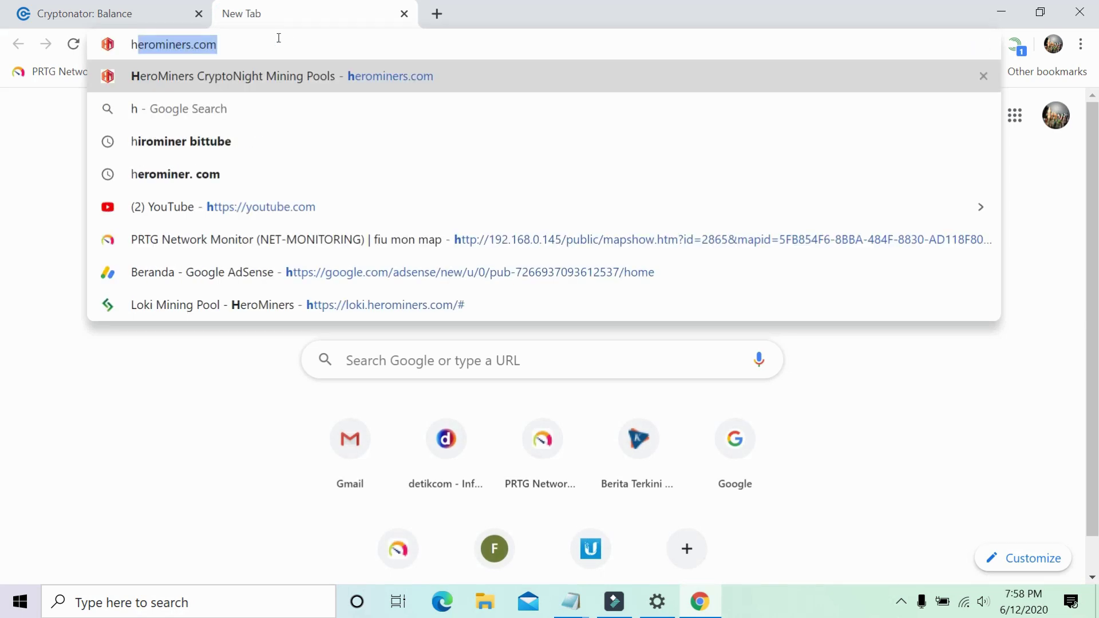
key(Return)
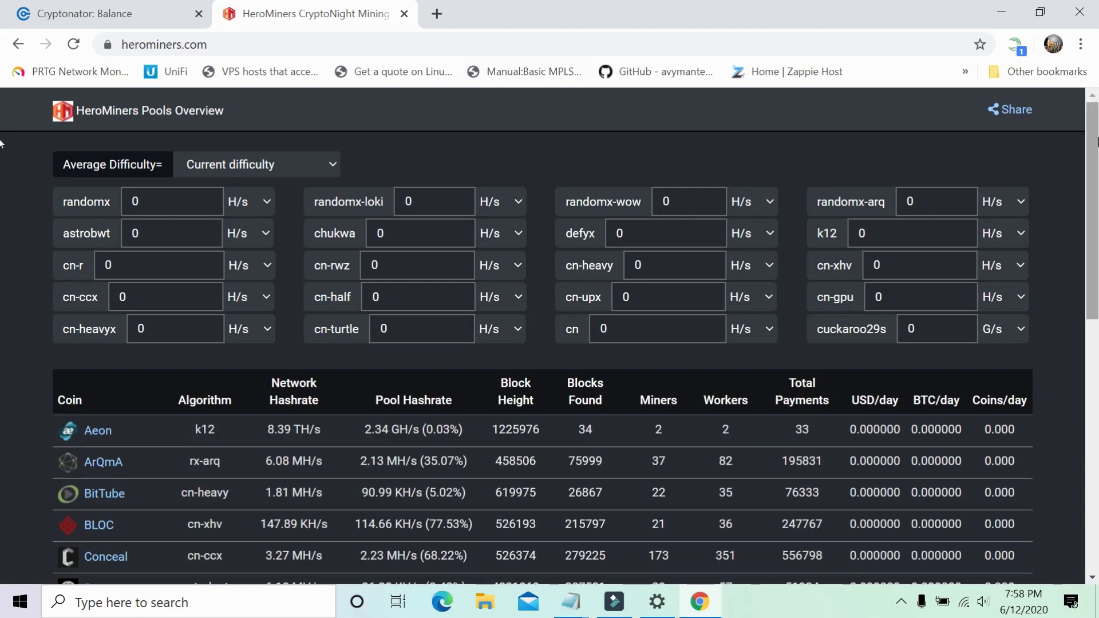
scroll(1, 172, down, 5)
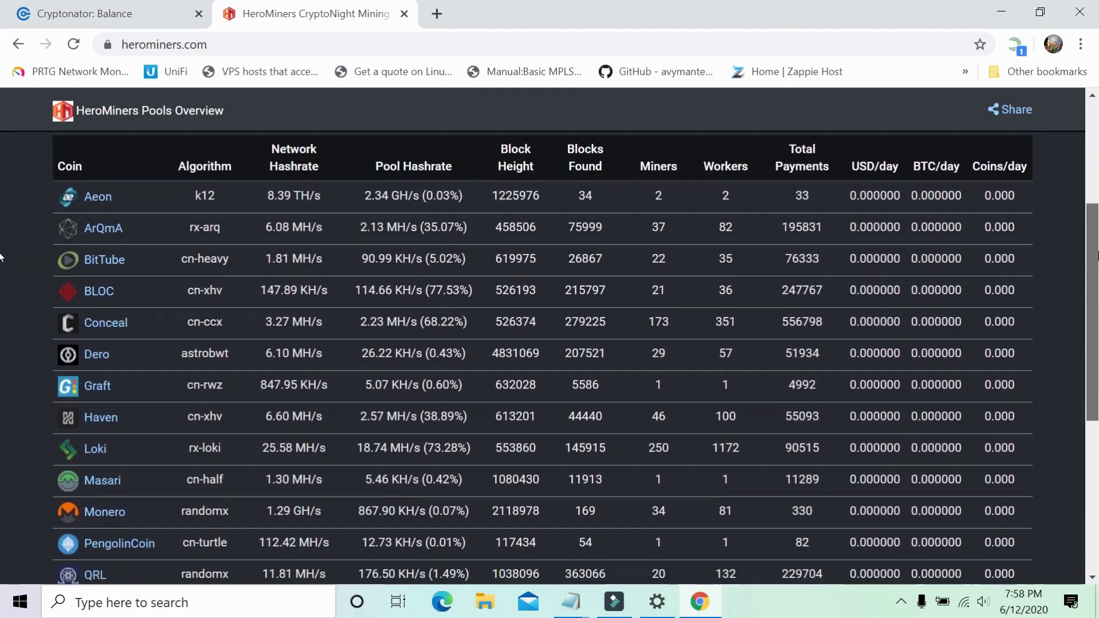
scroll(0, 289, down, 2)
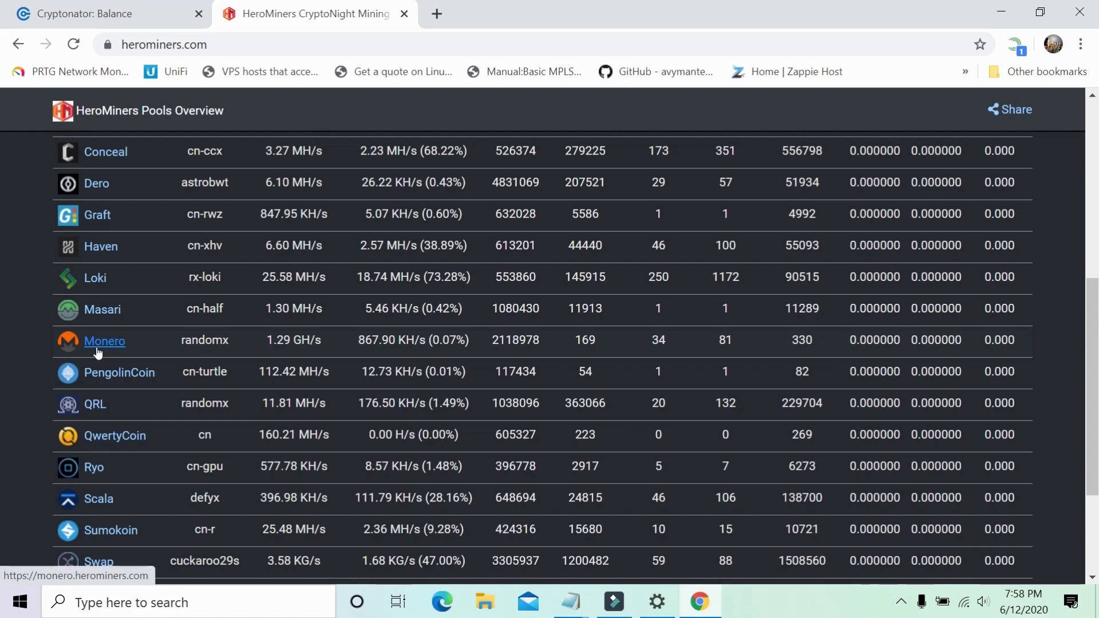
click(97, 342)
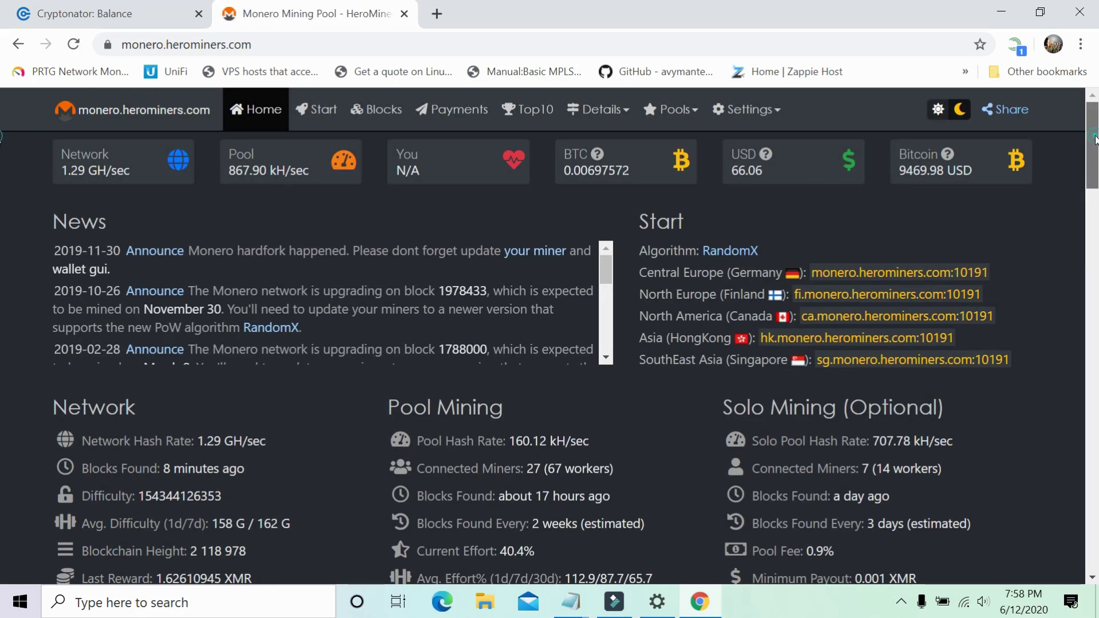
scroll(1095, 143, down, 3)
scroll(1093, 130, up, 3)
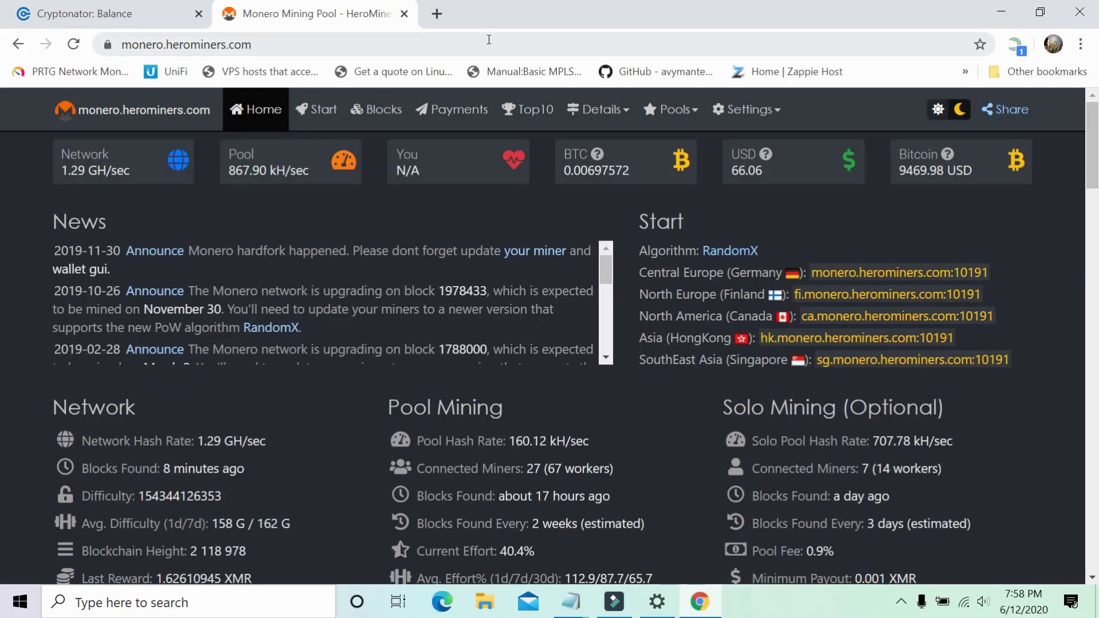
click(312, 115)
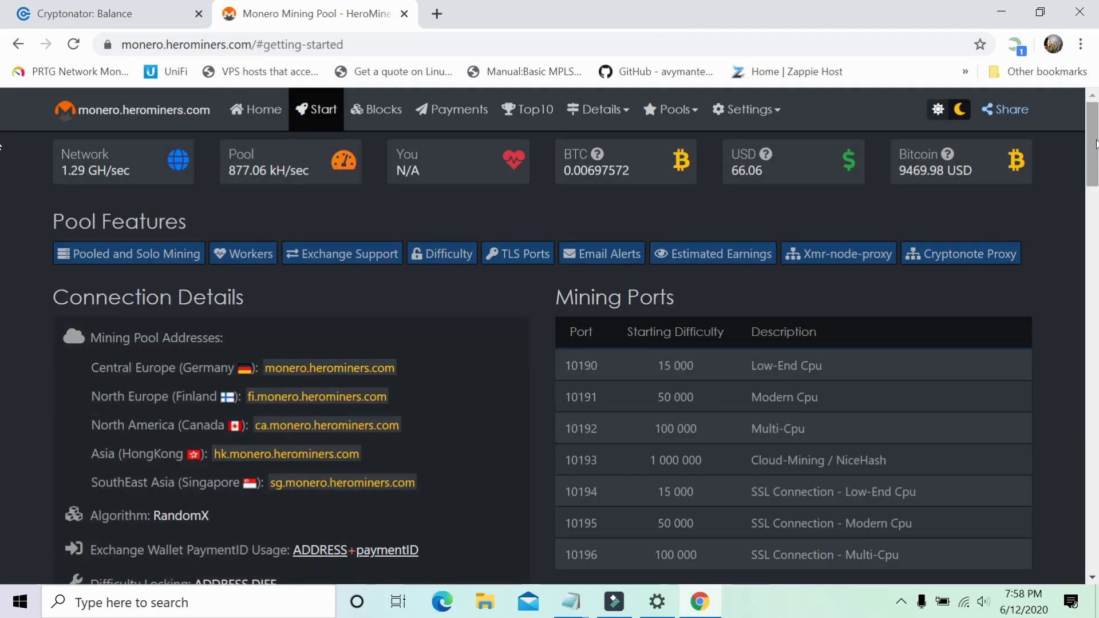
drag(1096, 146, 1096, 410)
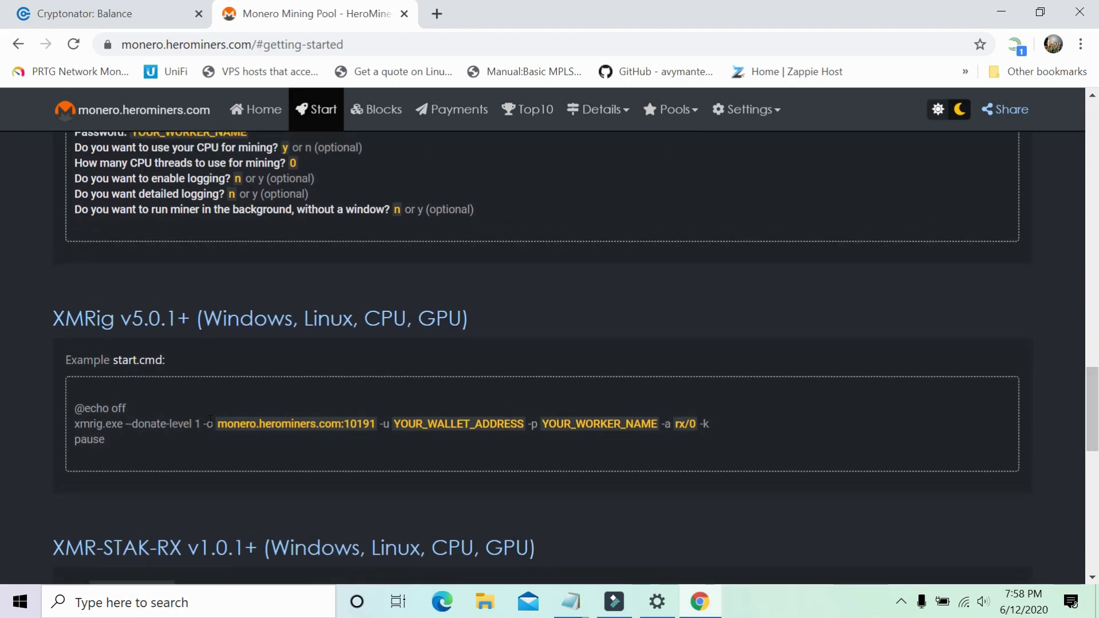
Copy monero.herominers.com:10191 and paste it into the Notepad note below the wallet address.
drag(212, 421, 369, 424)
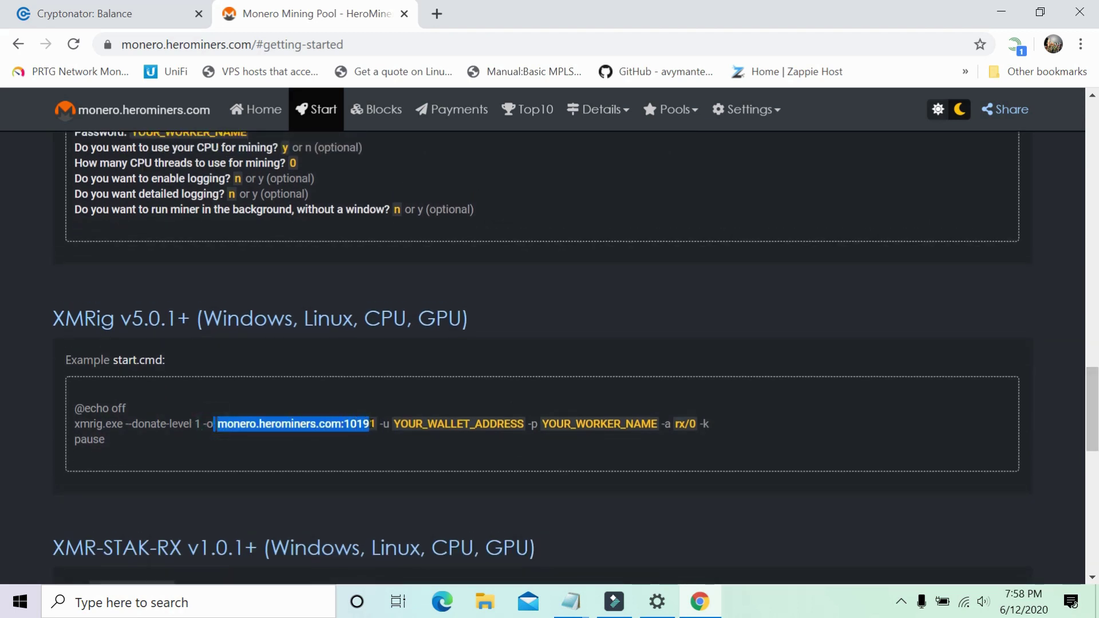
right_click(375, 425)
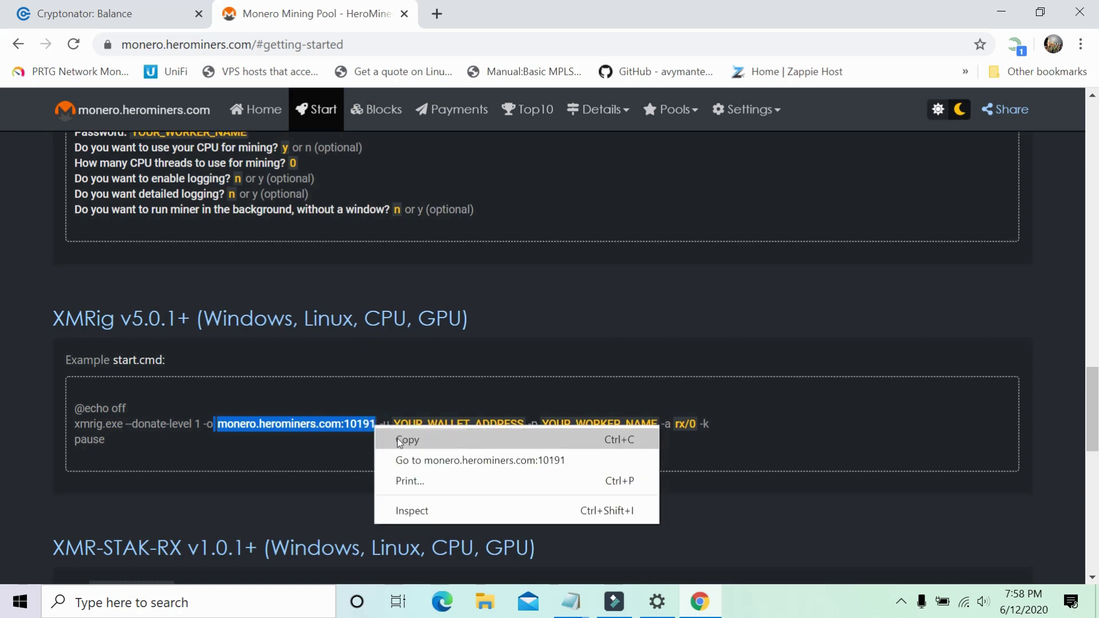
click(397, 439)
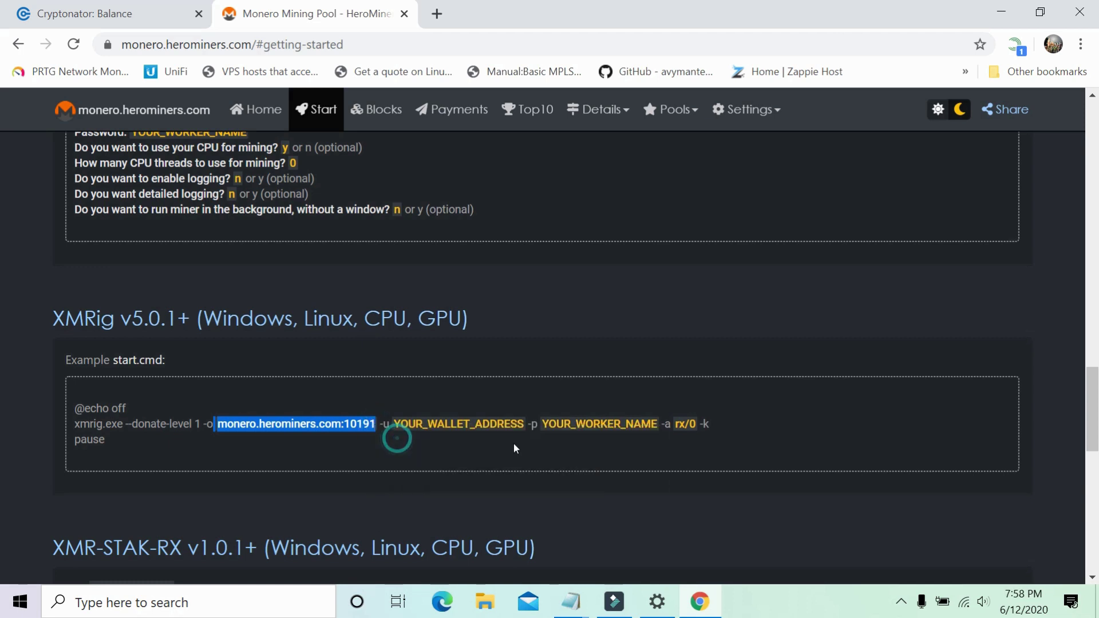
click(569, 604)
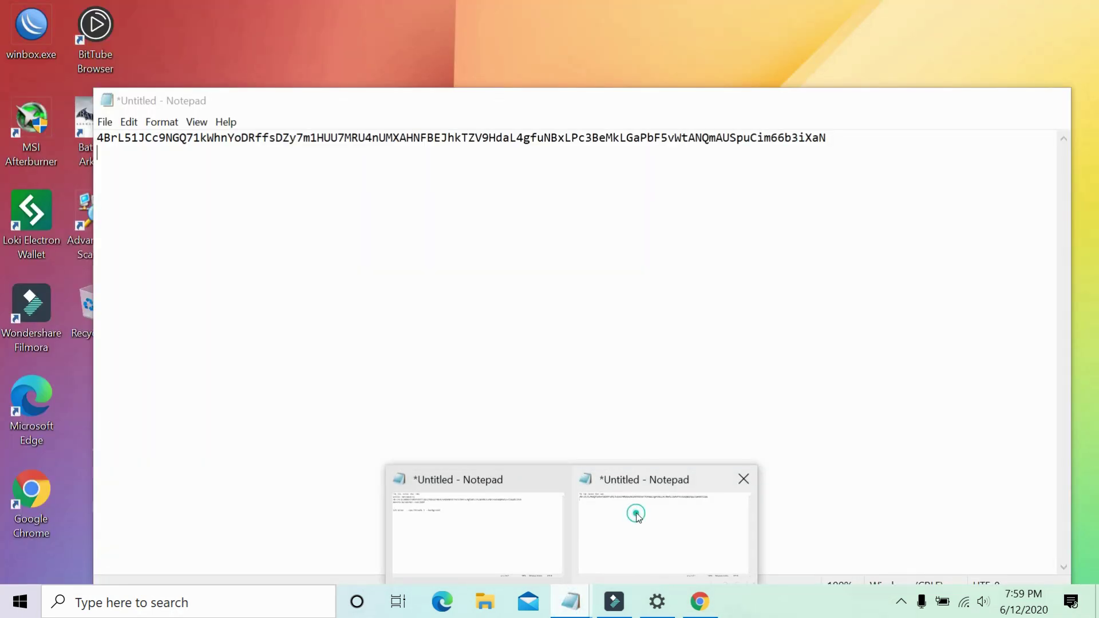
click(635, 511)
click(891, 148)
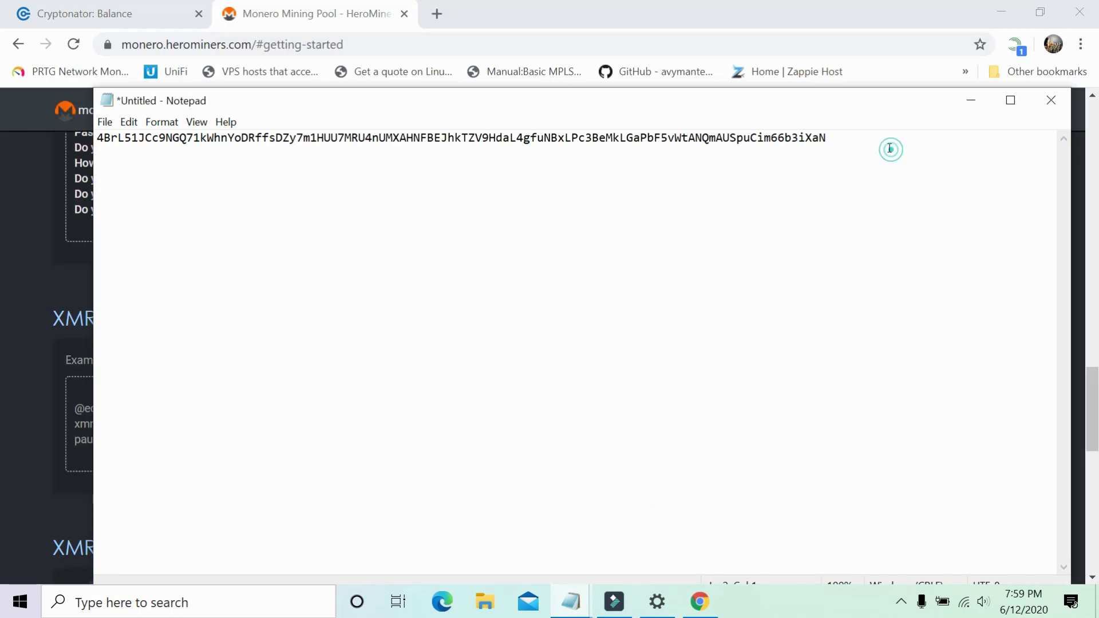
click(868, 132)
key(ctrl+v)
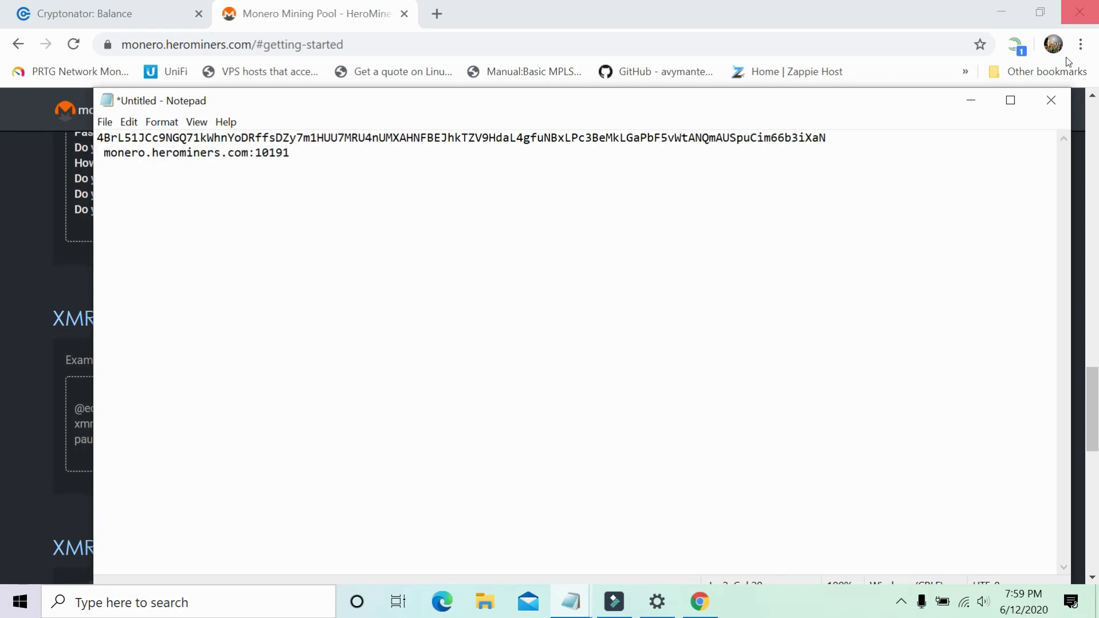
click(974, 101)
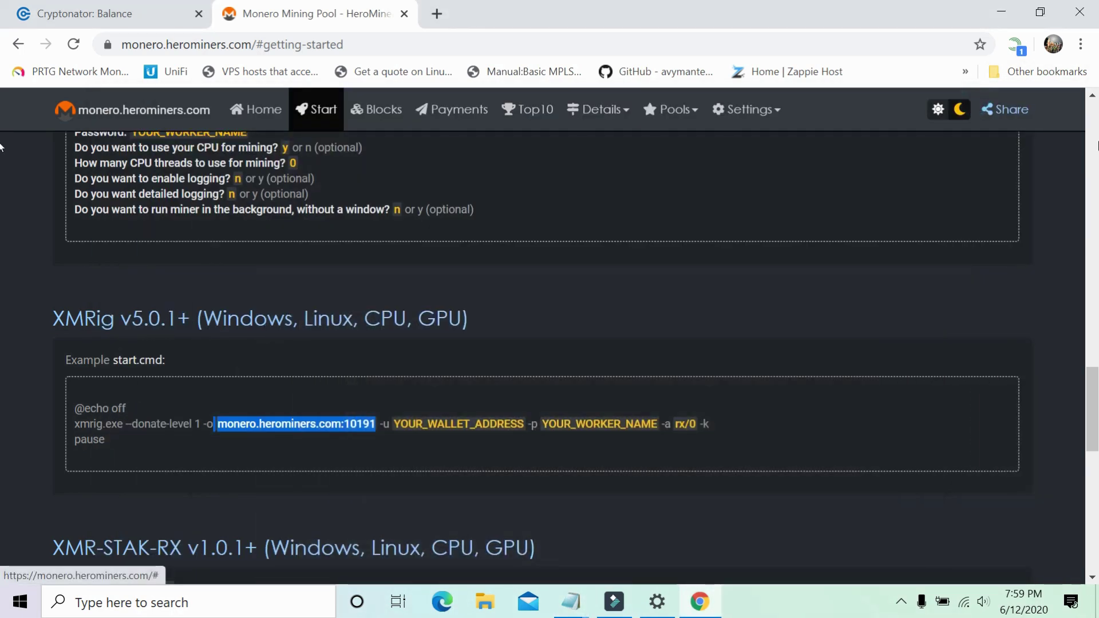
Scroll up to the Mining Ports table and compare ports 10190 through 10193.
click(1093, 424)
drag(1094, 424, 1094, 167)
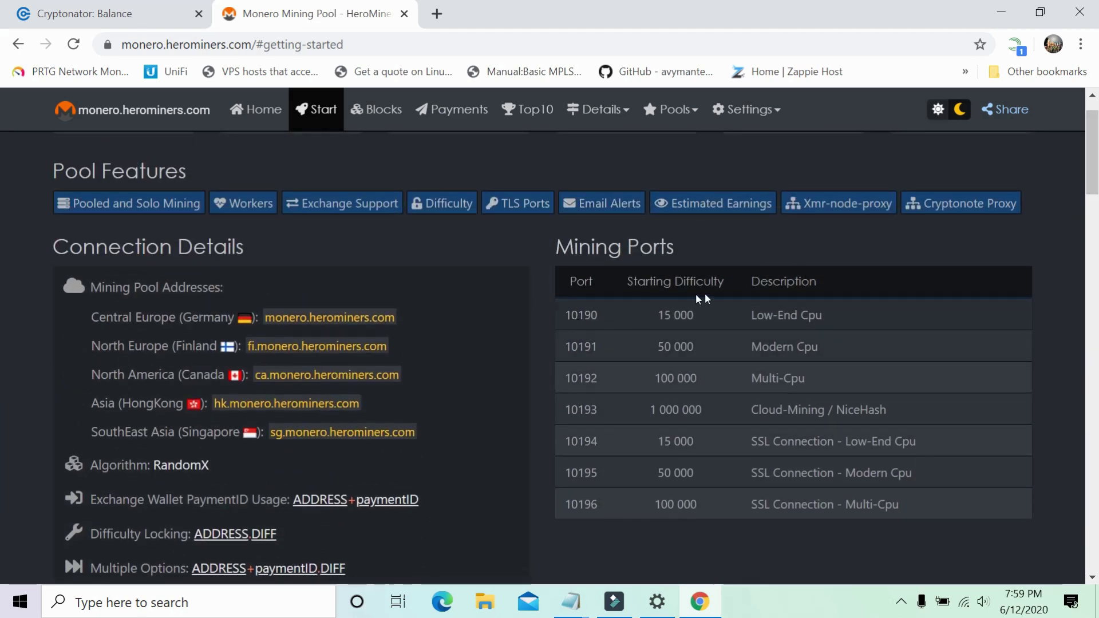
drag(568, 315, 625, 321)
double_click(575, 315)
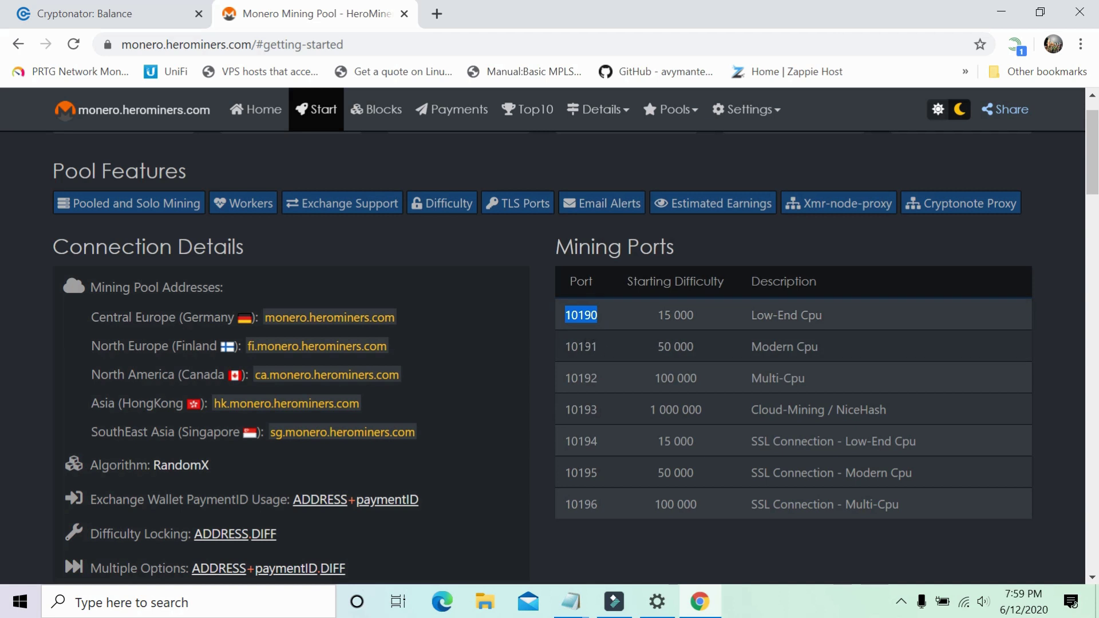
double_click(575, 347)
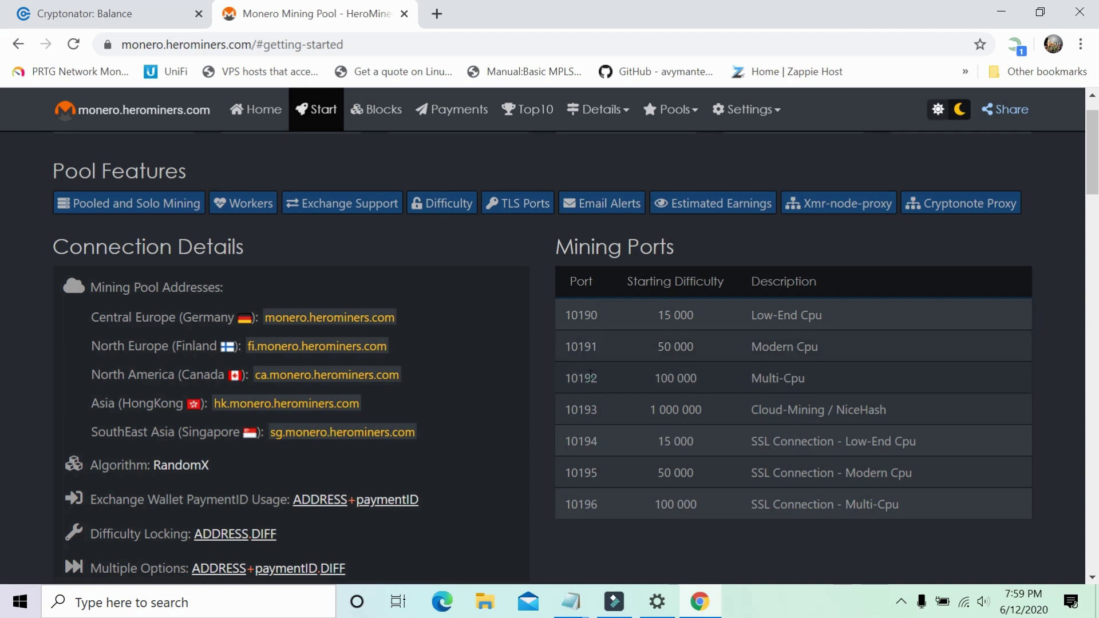
double_click(590, 377)
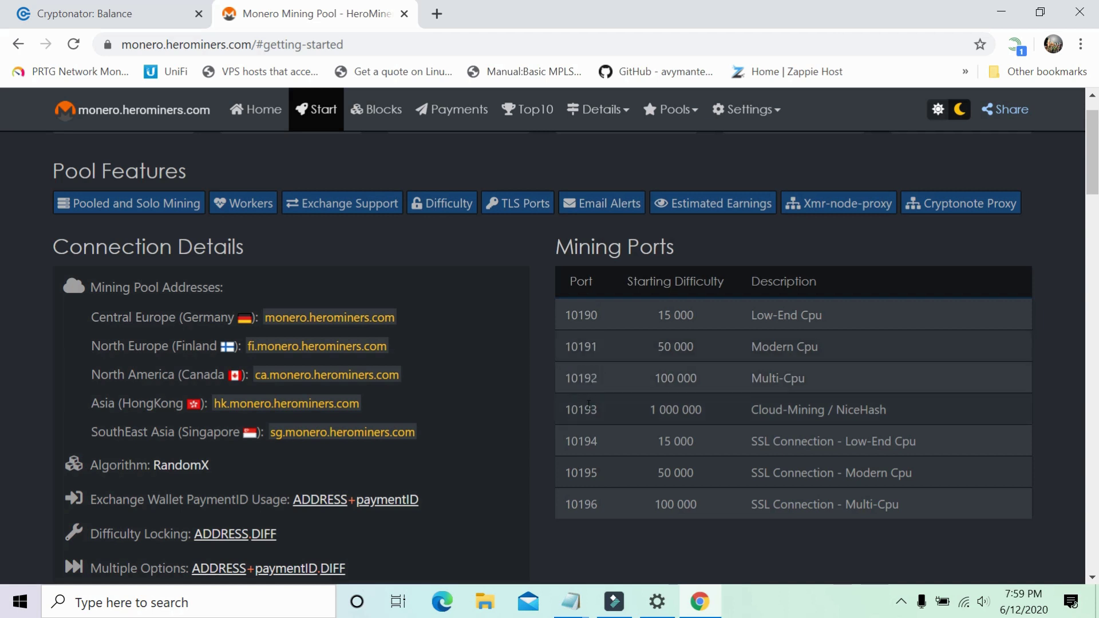
double_click(589, 407)
double_click(584, 379)
double_click(581, 410)
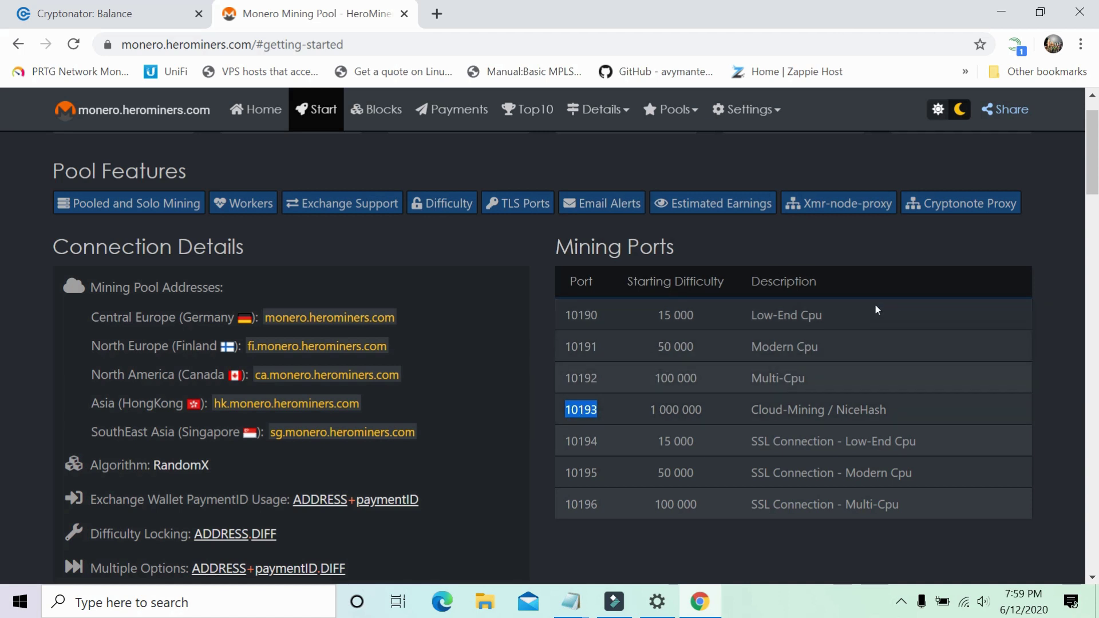
Copy the Low-End Cpu port 10190.
click(947, 292)
double_click(581, 316)
right_click(581, 317)
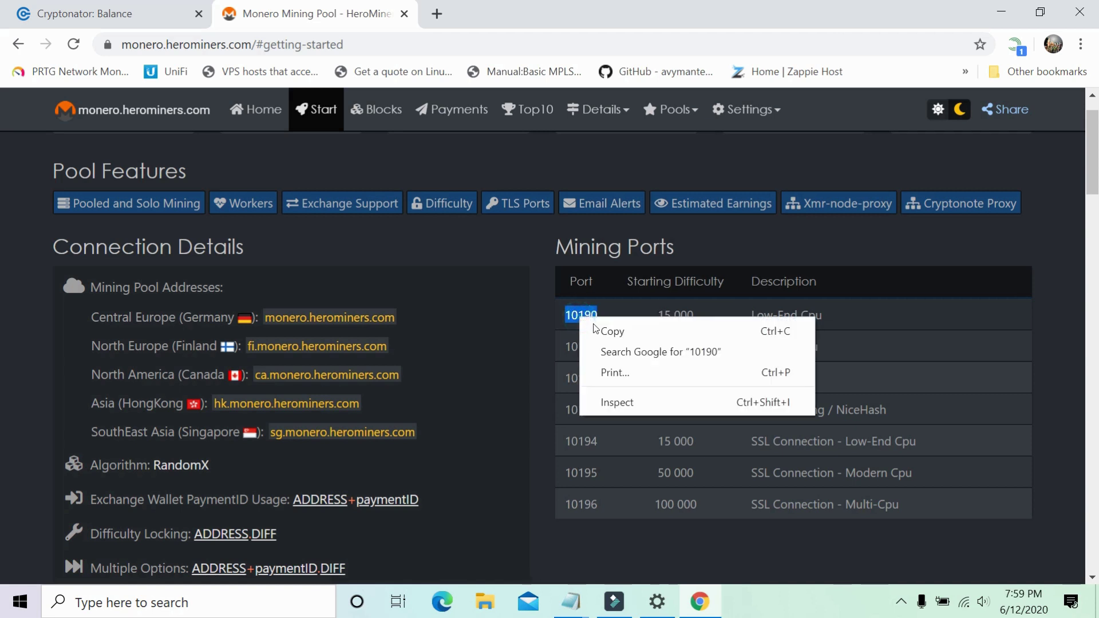
click(613, 332)
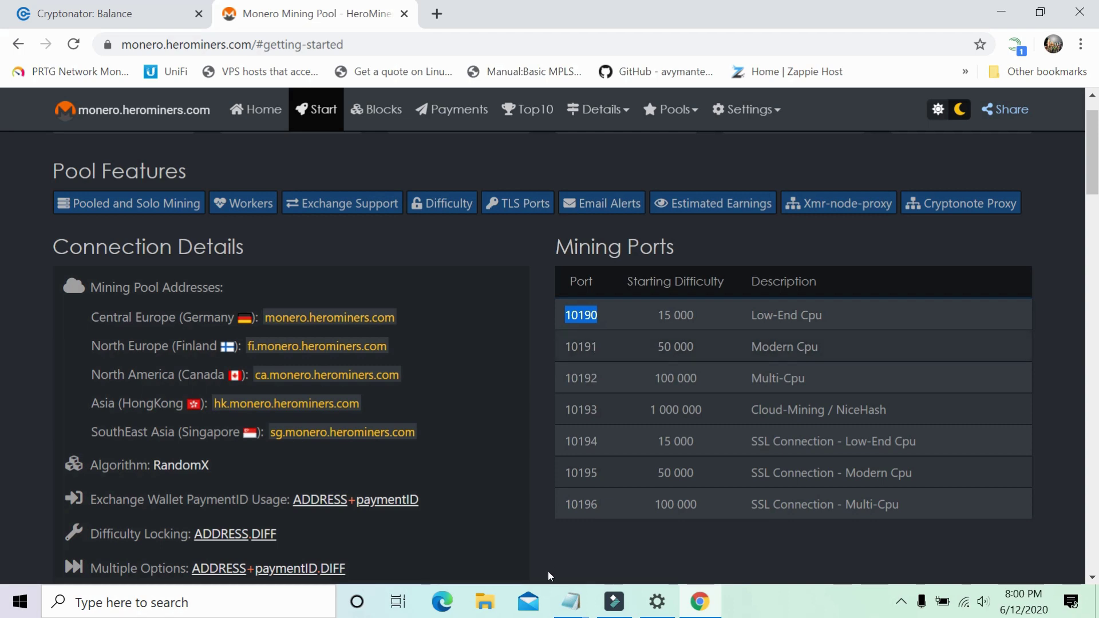
Paste 10190 after the colon so the note reads monero.herominers.com:10190, then minimize Notepad.
mouse_move(571, 601)
click(673, 517)
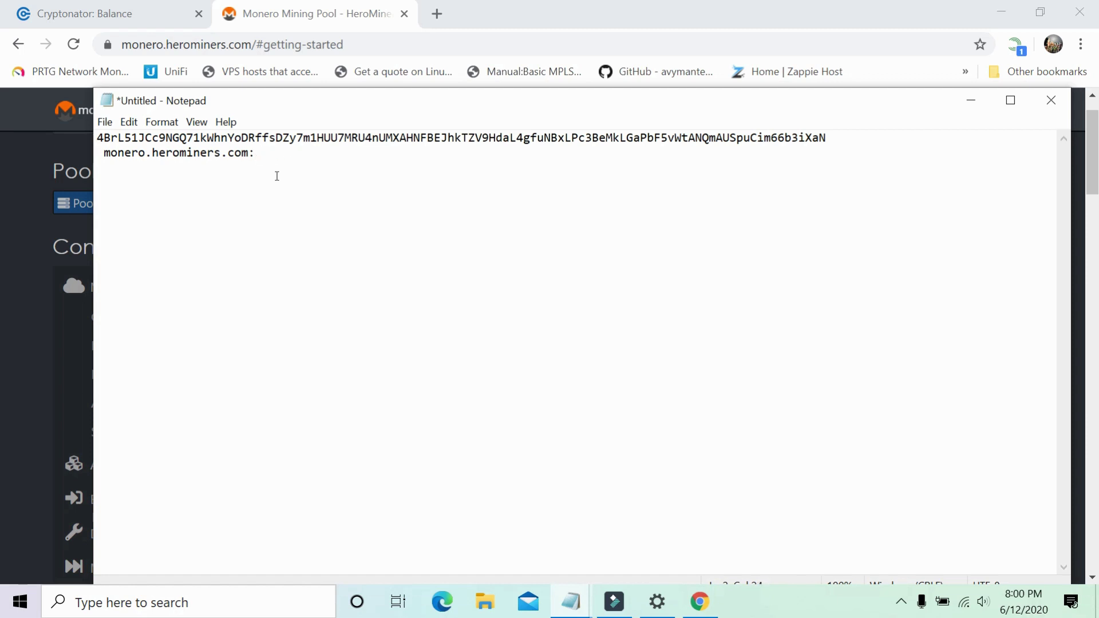
key(ctrl+v)
click(971, 101)
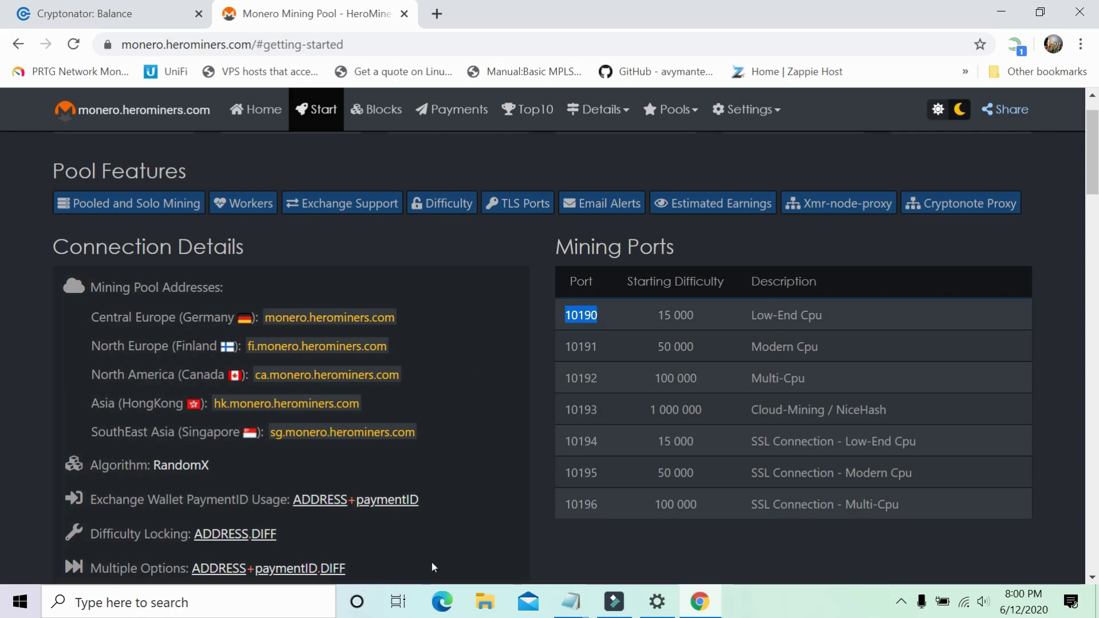
Browse in File Explorer to the C:\miner\monero (XMR) folder.
click(485, 602)
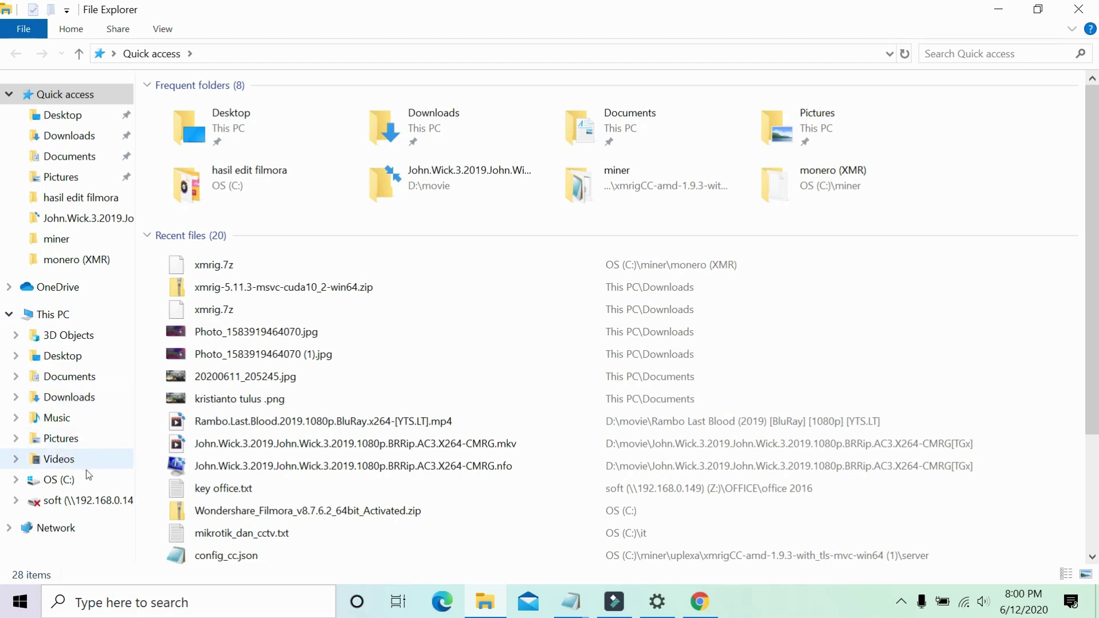
click(70, 479)
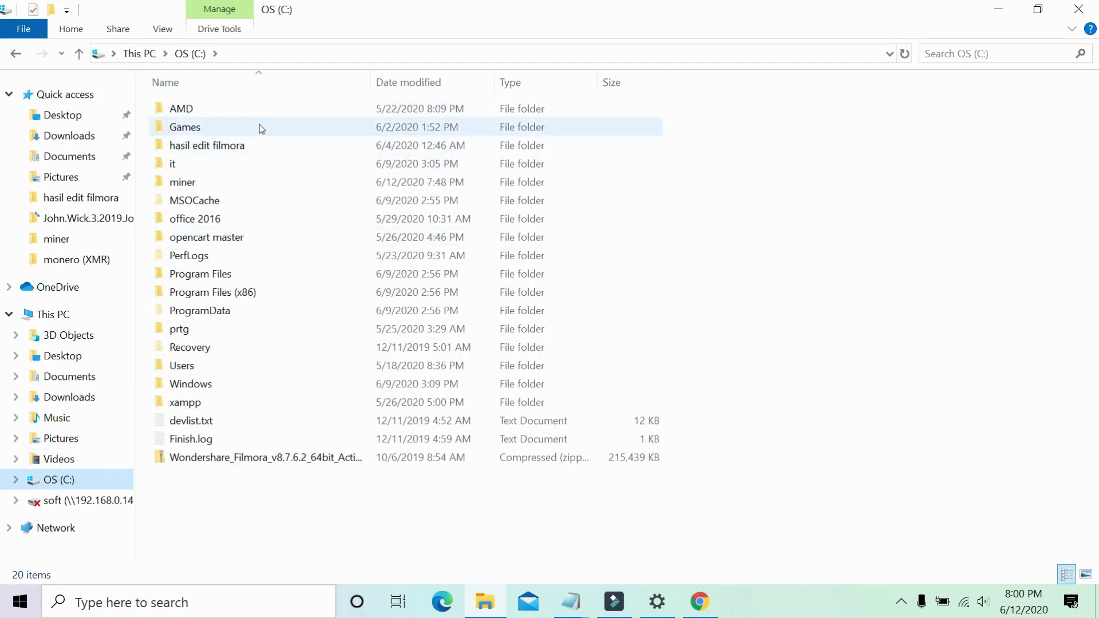
double_click(207, 184)
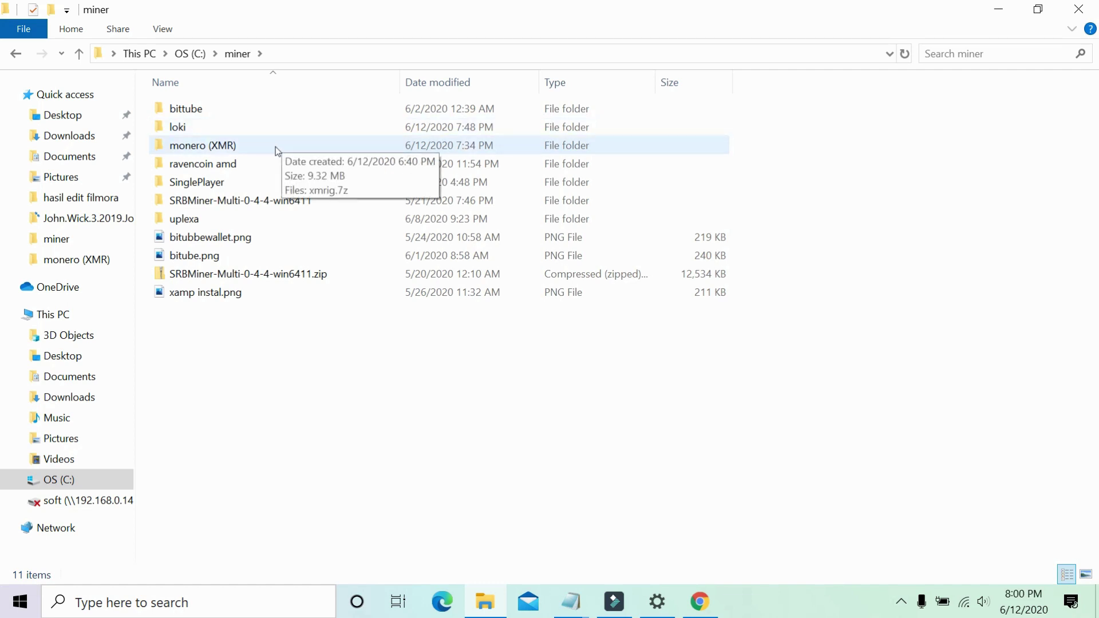
double_click(276, 151)
Extract xmrig.7z to an xmrig folder with 7-Zip, then open it and select config.json.
click(193, 116)
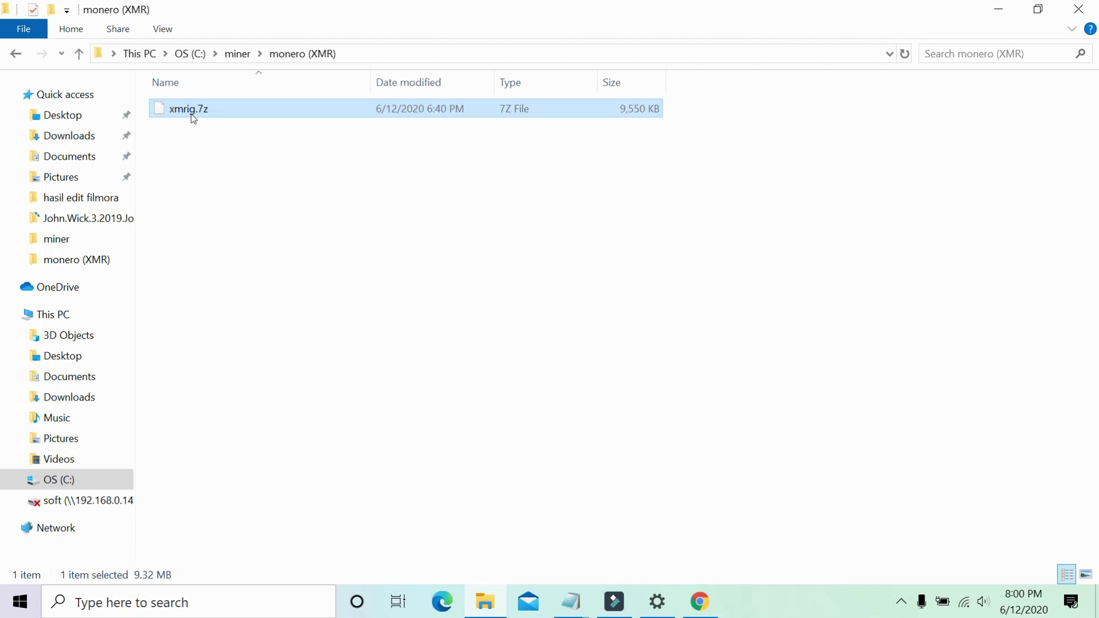
right_click(193, 117)
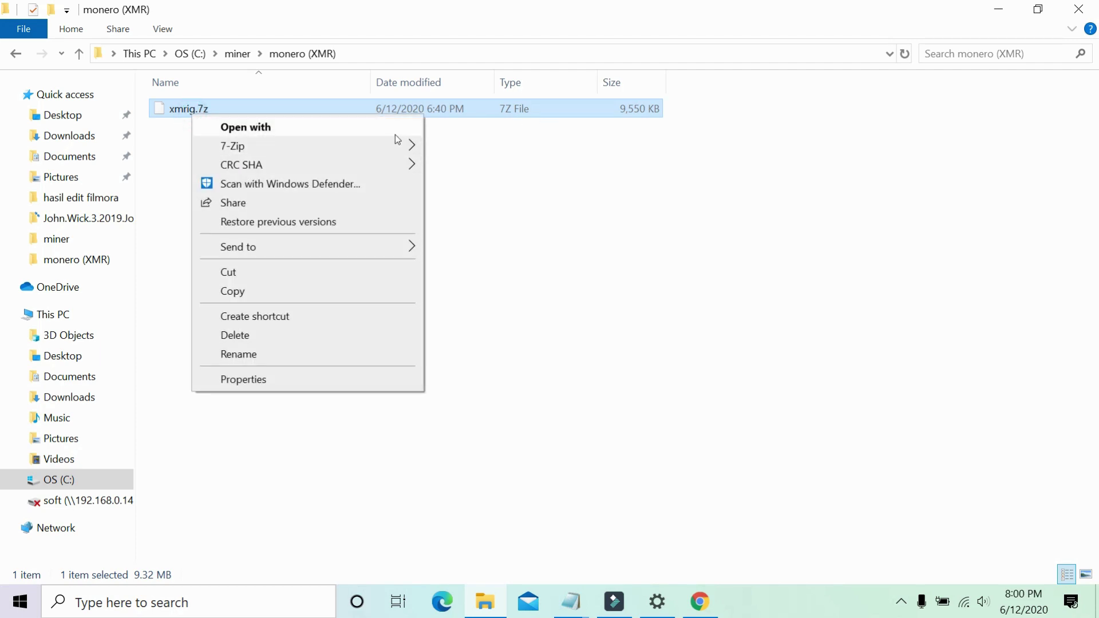
mouse_move(401, 146)
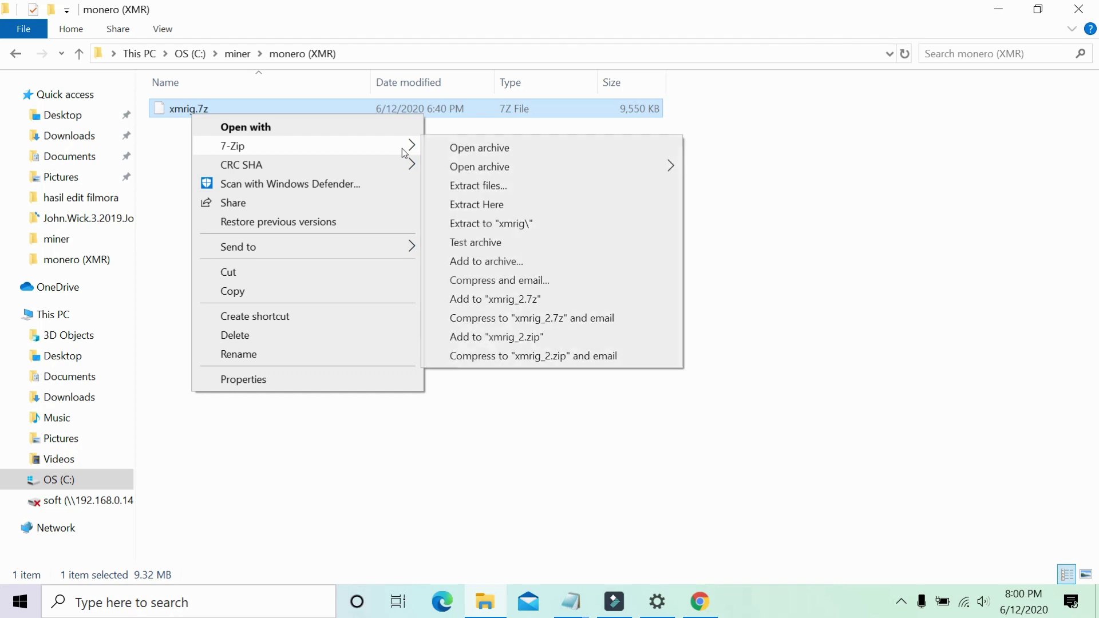
click(531, 224)
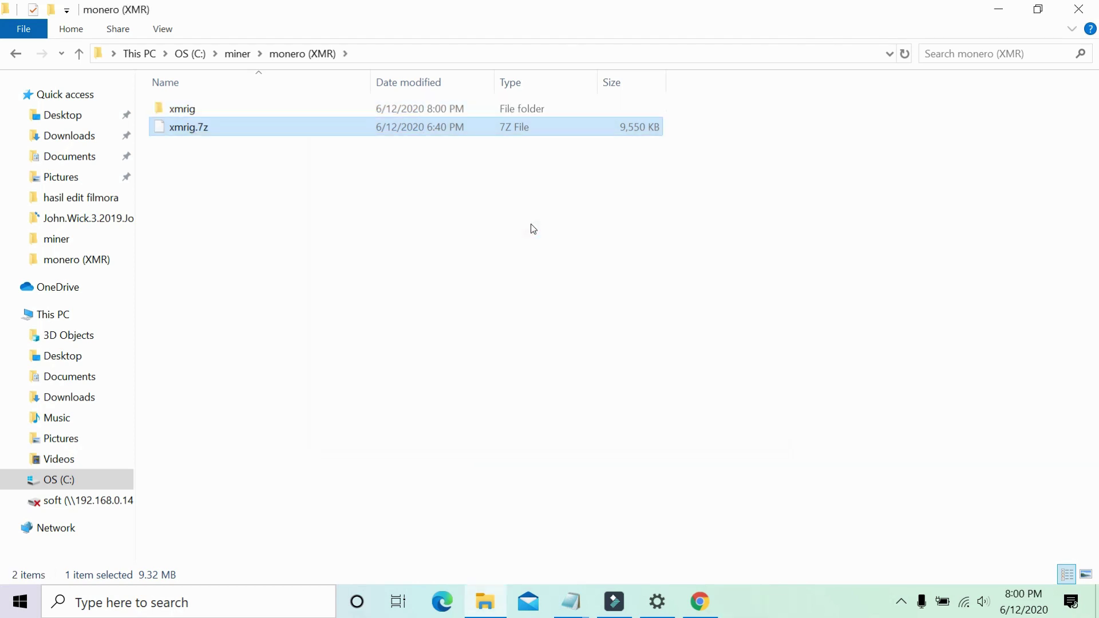
double_click(275, 105)
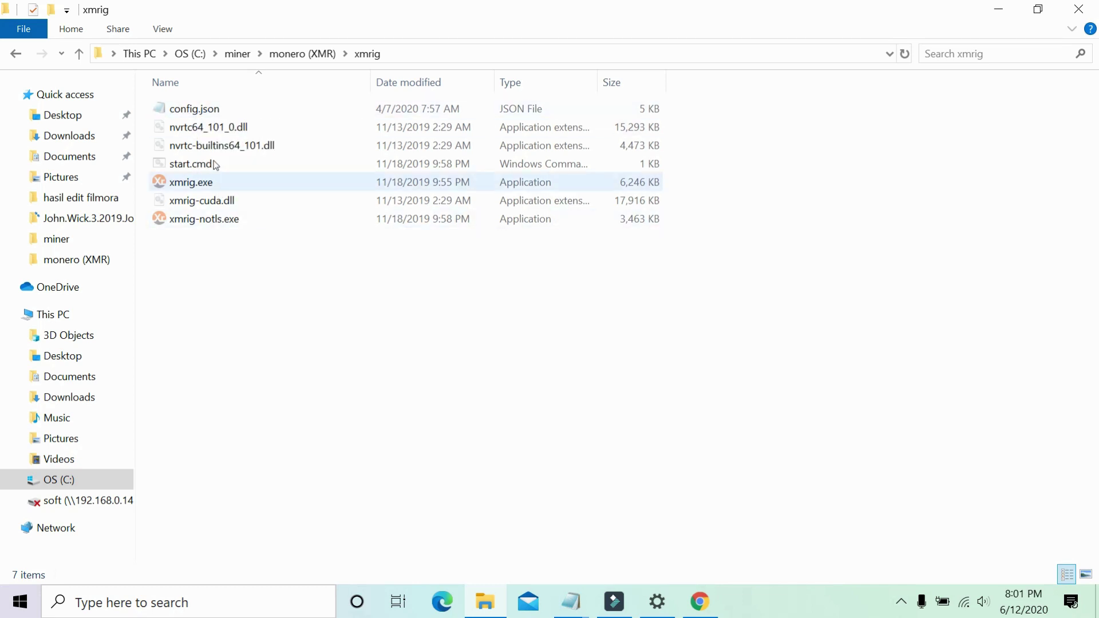
click(225, 108)
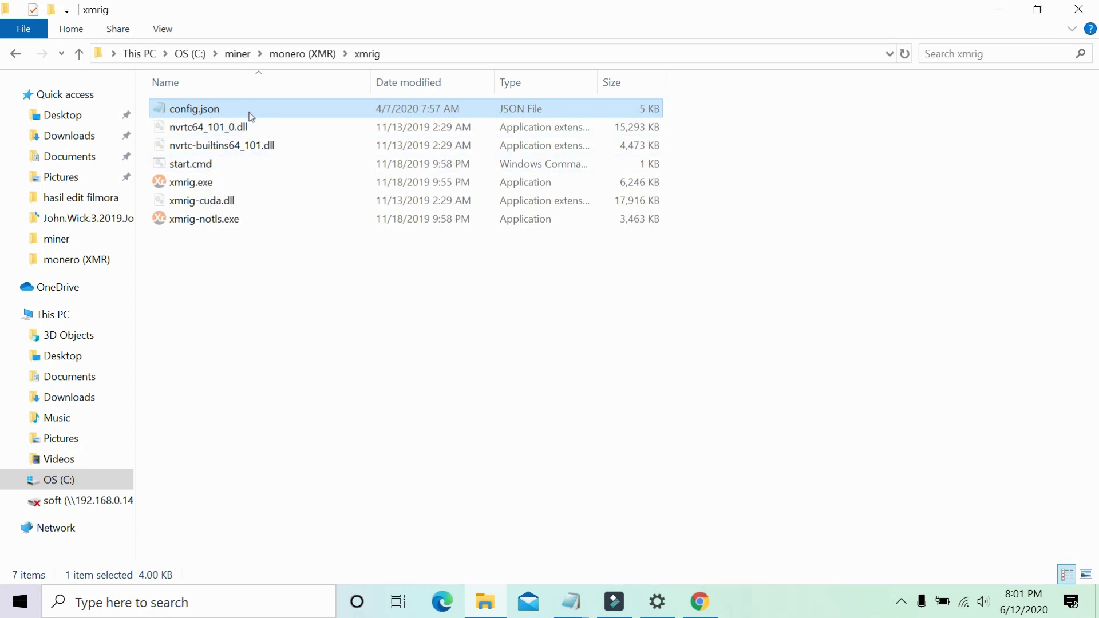
Open config.json in maximized Notepad and select the old pool url randomxmonero.hk.nicehash.com:3380.
double_click(251, 109)
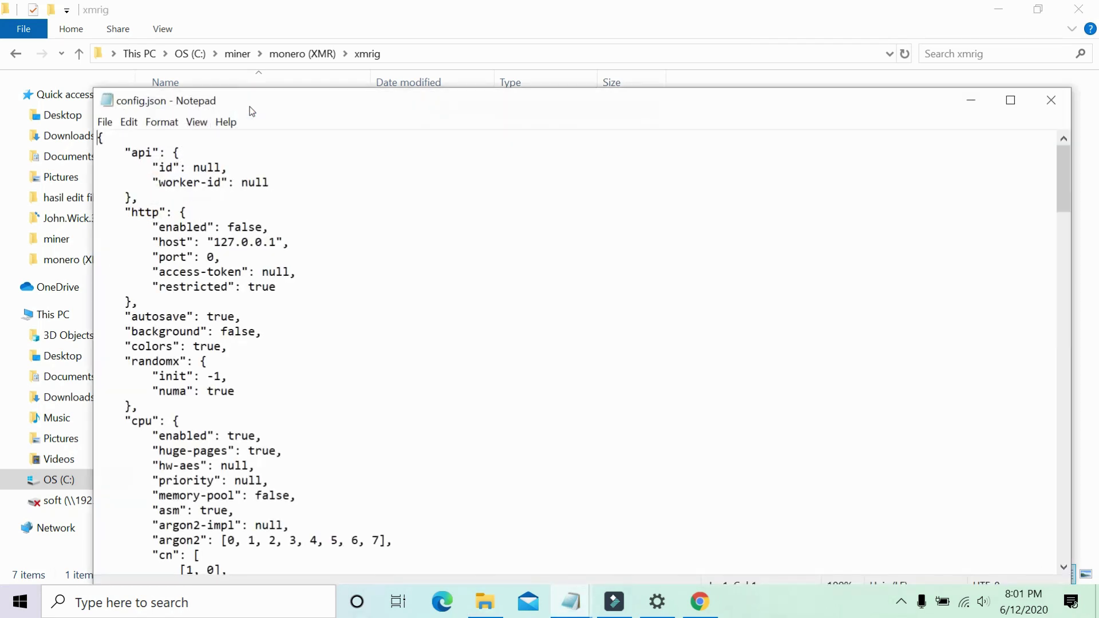
click(1010, 100)
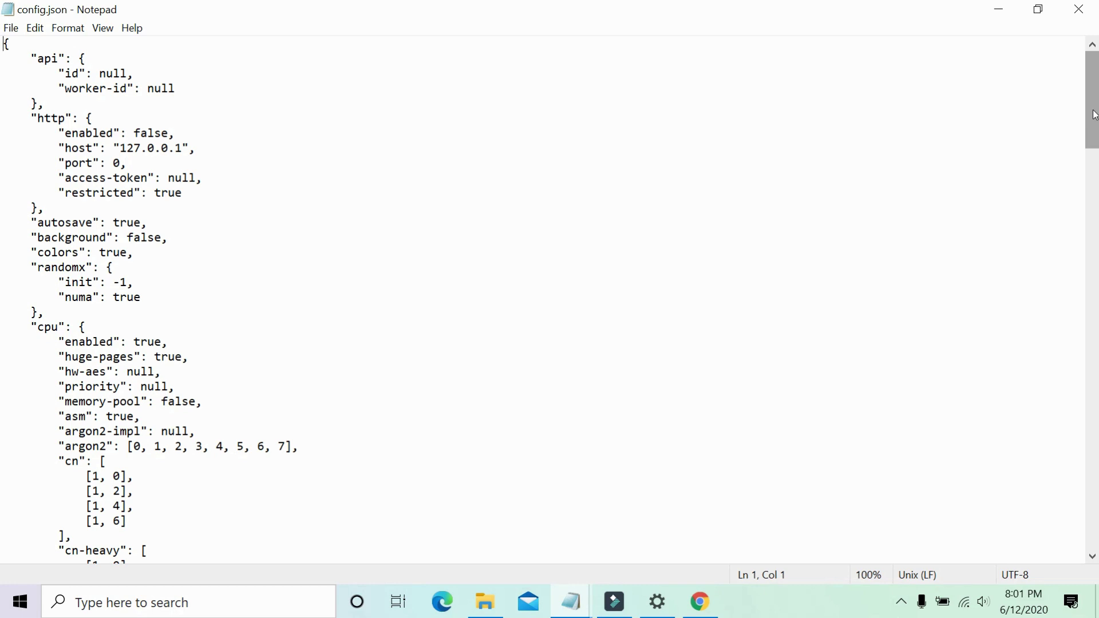
drag(1094, 115, 1098, 466)
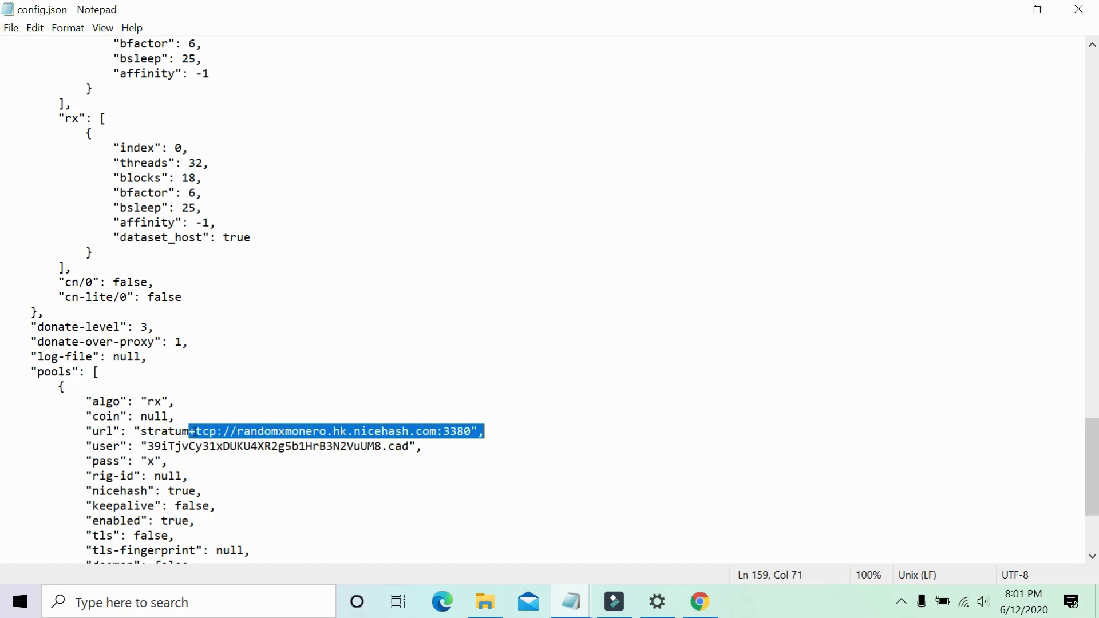
click(189, 432)
key(shift+End)
click(194, 431)
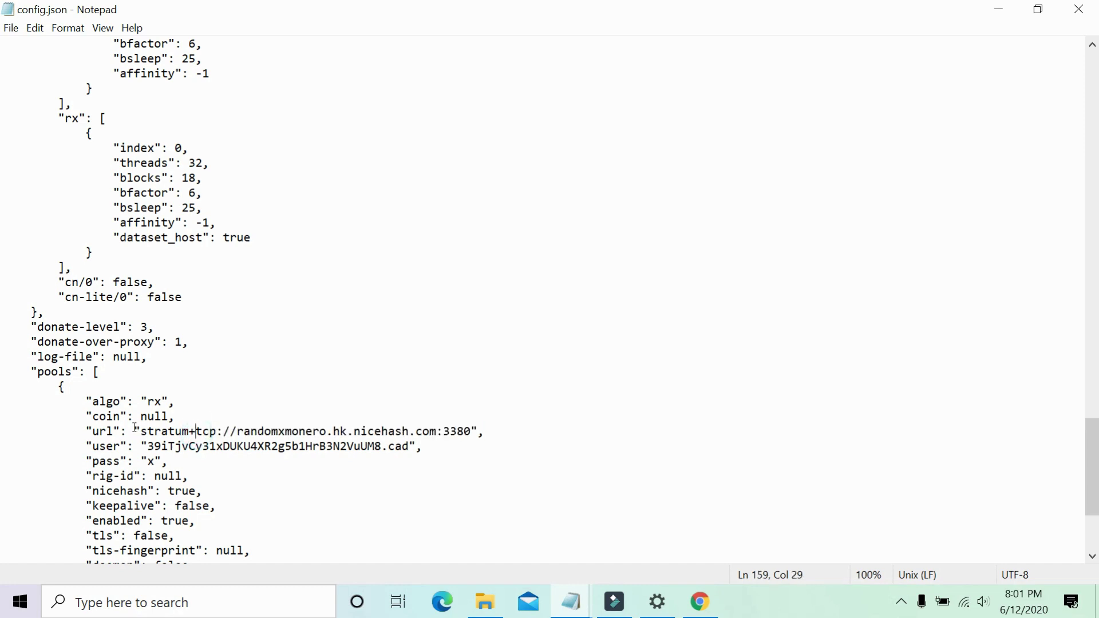
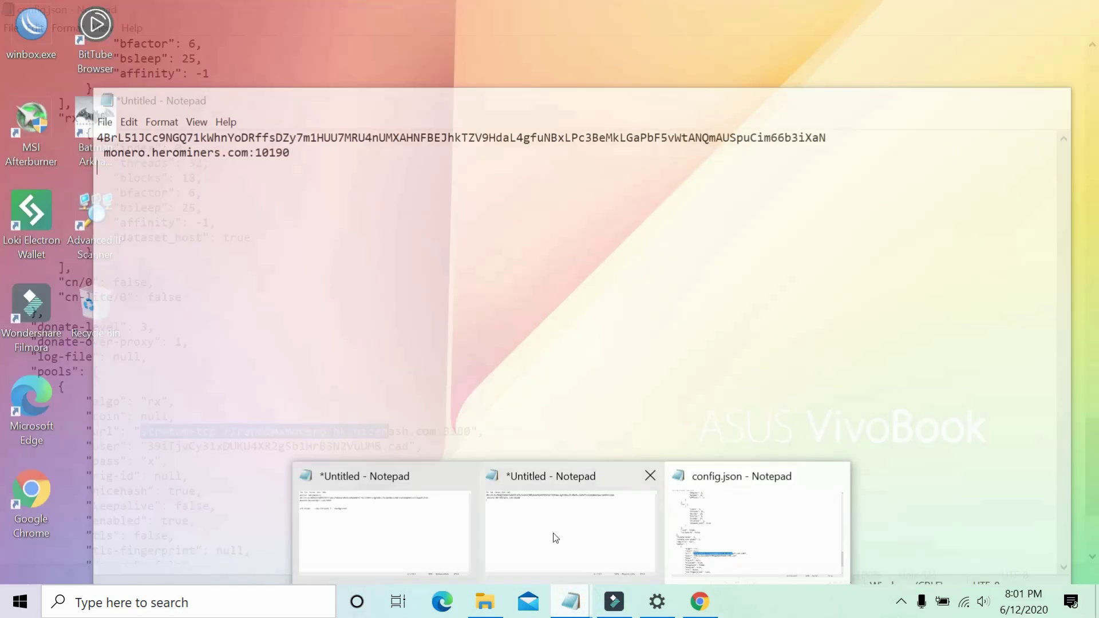
Bring up the untitled scratch note and select the pool address monero.herominers.com:10190.
click(555, 533)
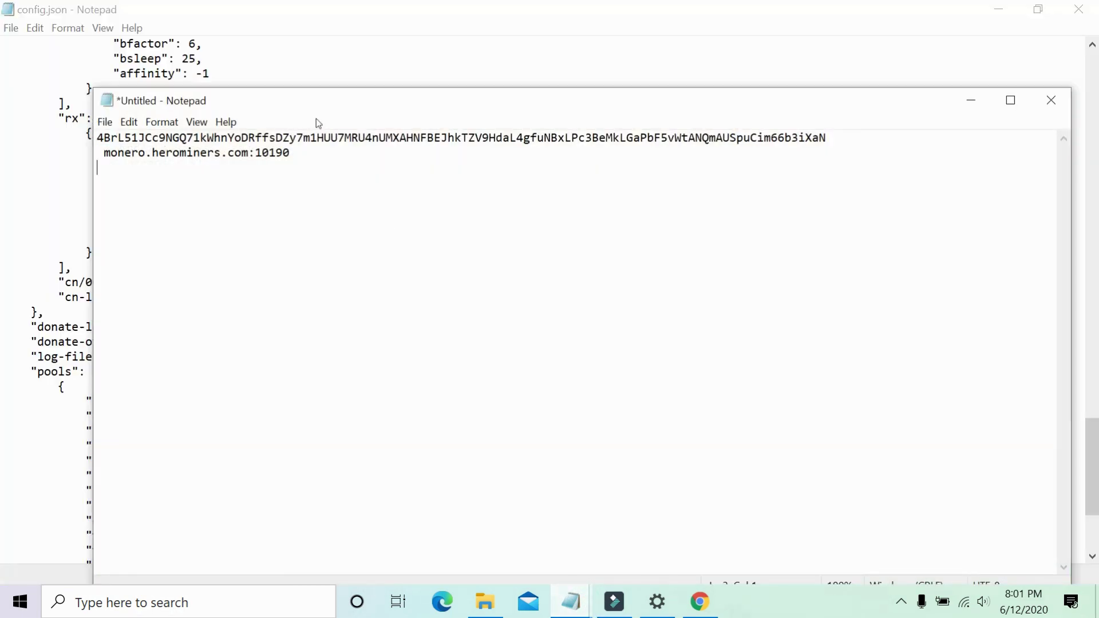
double_click(229, 153)
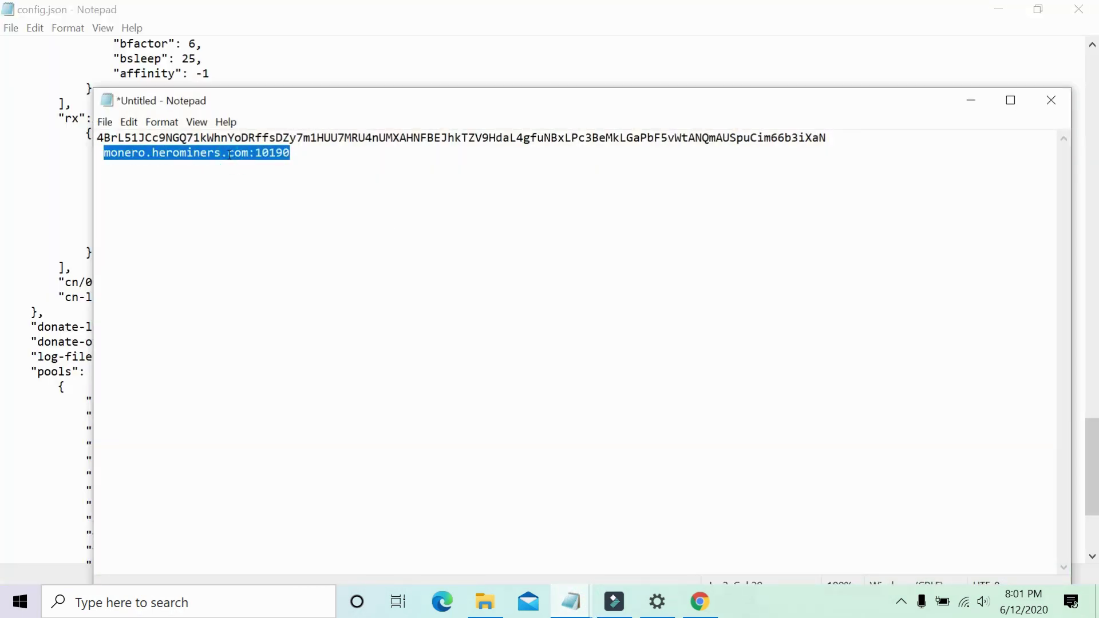
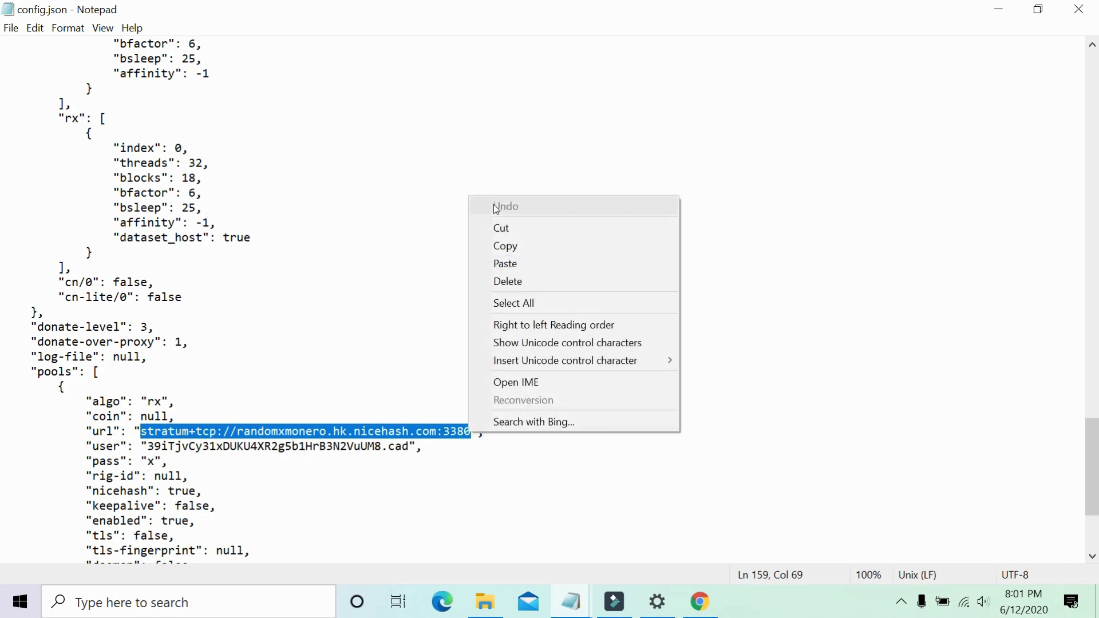
Paste monero.herominers.com:10190 over the selected nicehash address in the config.json pool url.
click(556, 266)
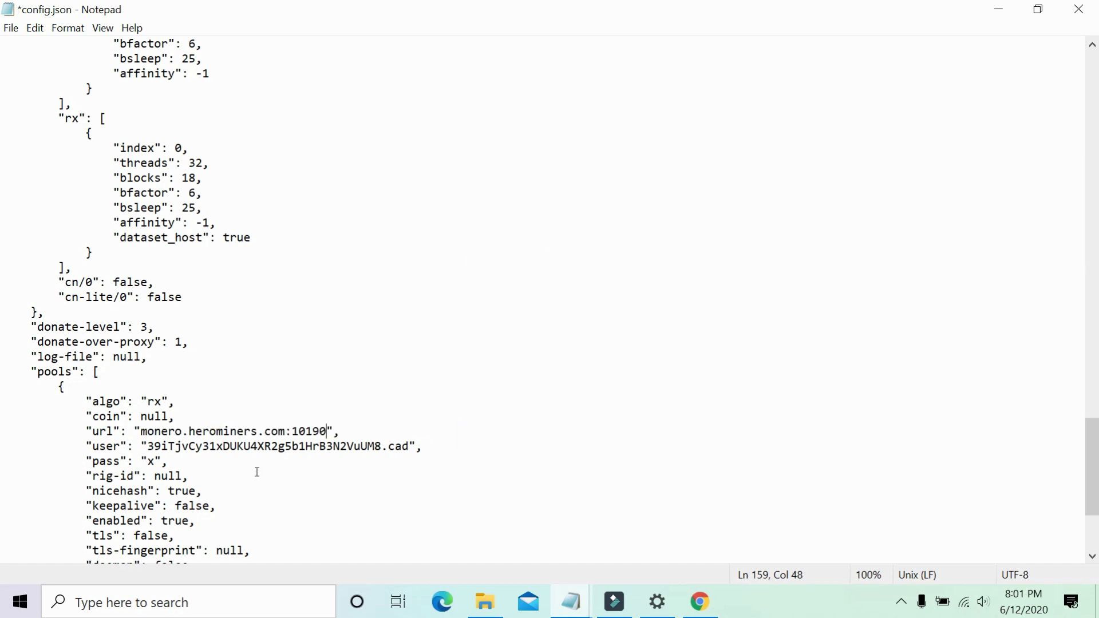
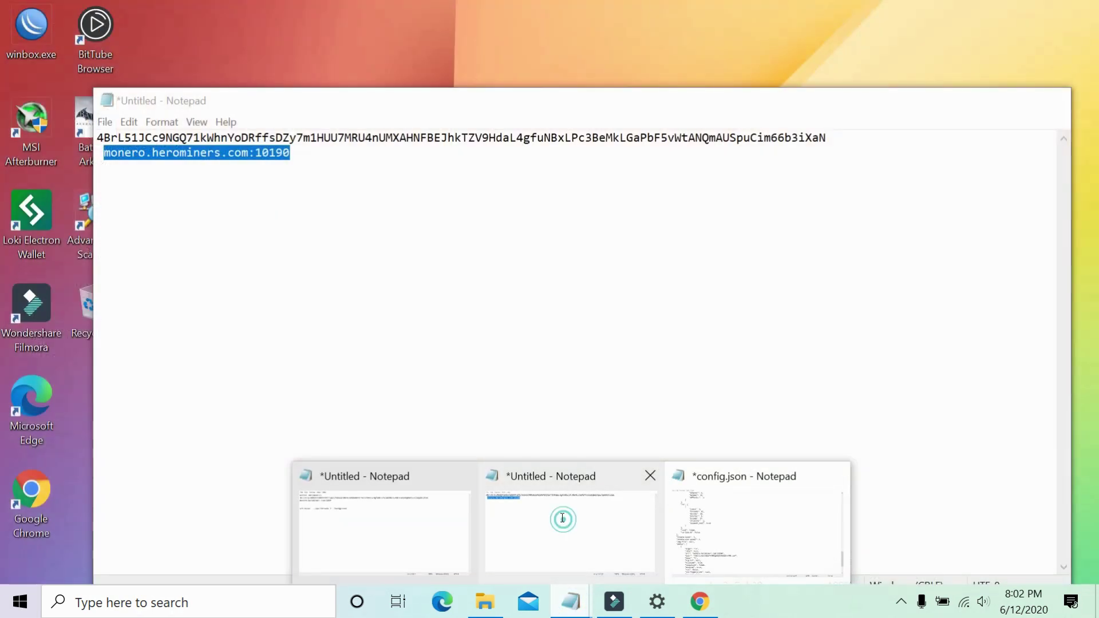
Bring the untitled Notepad notes holding the wallet address back to the front.
click(563, 519)
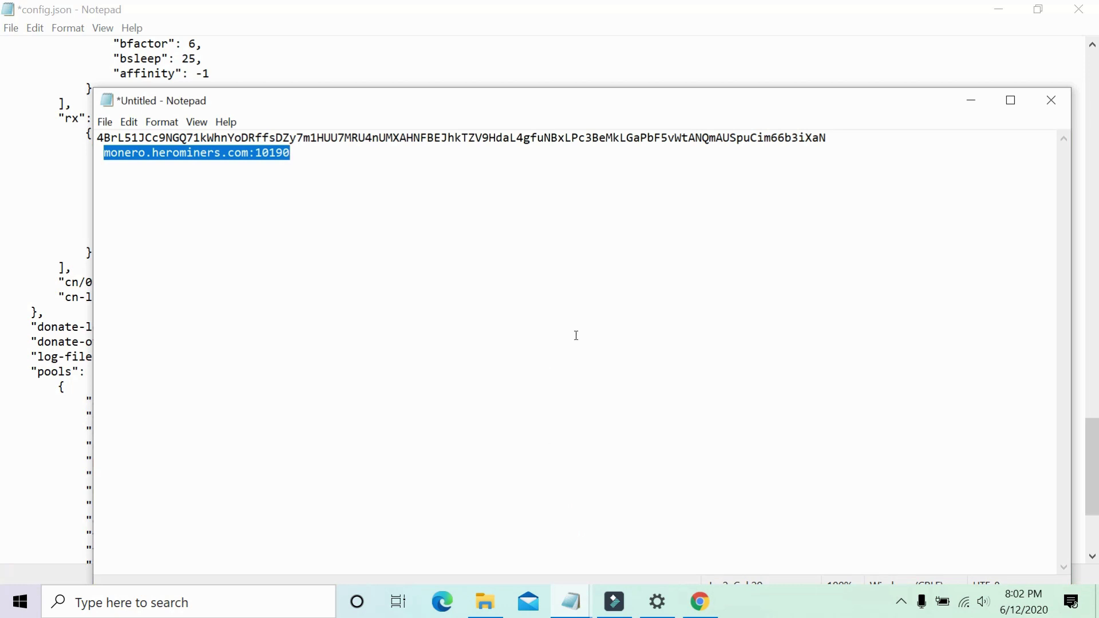
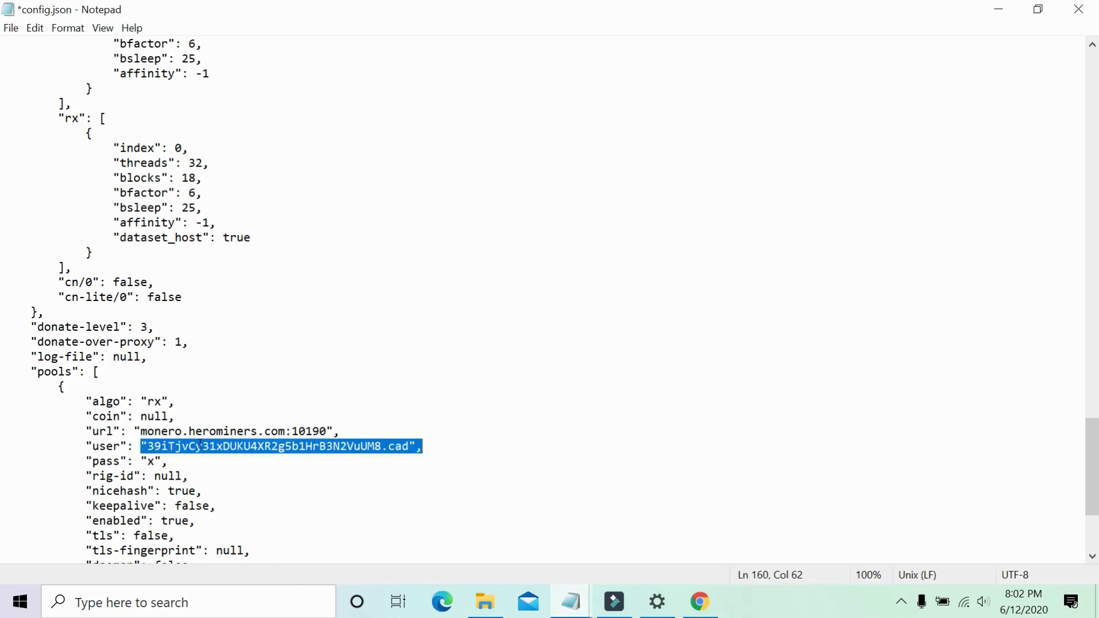
Replace the old "user" value in config.json with the pasted Monero wallet address.
click(201, 446)
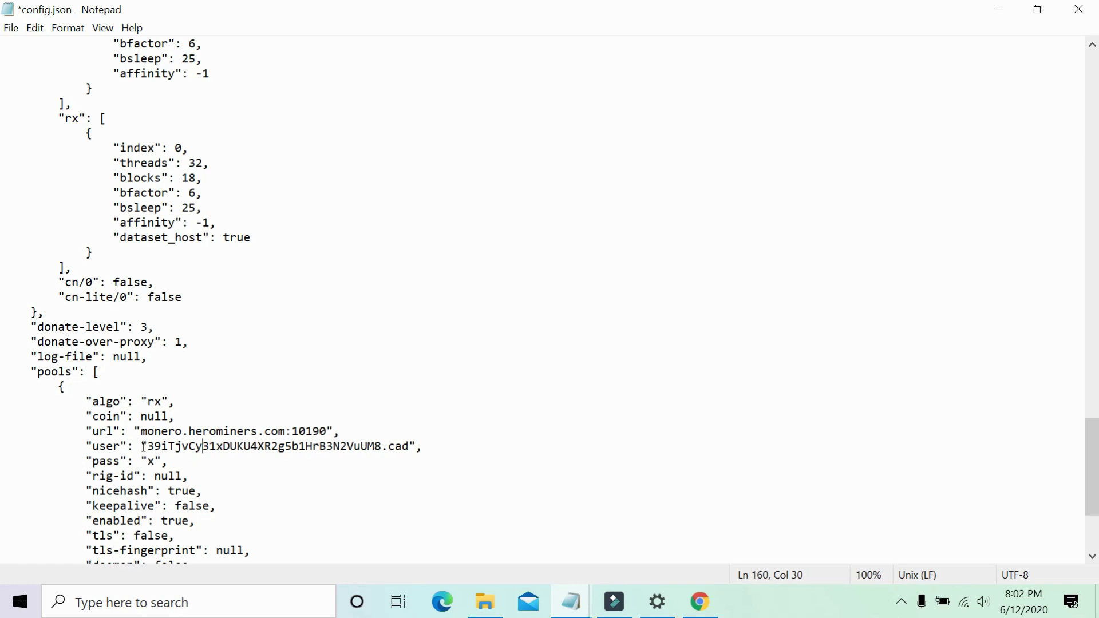
drag(145, 446, 407, 443)
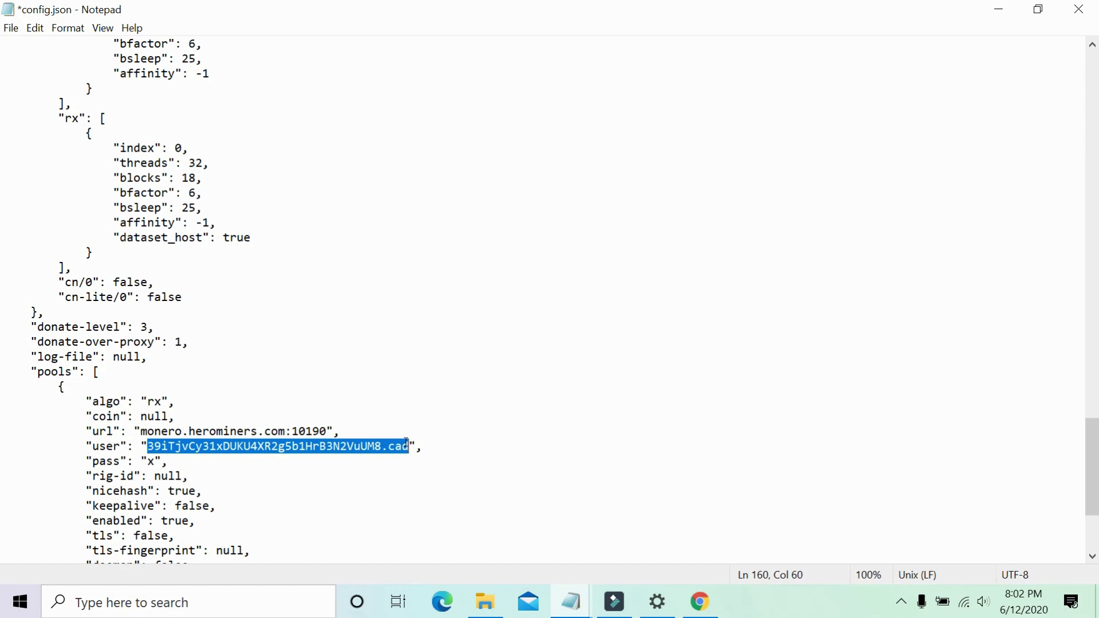
key(BackSpace)
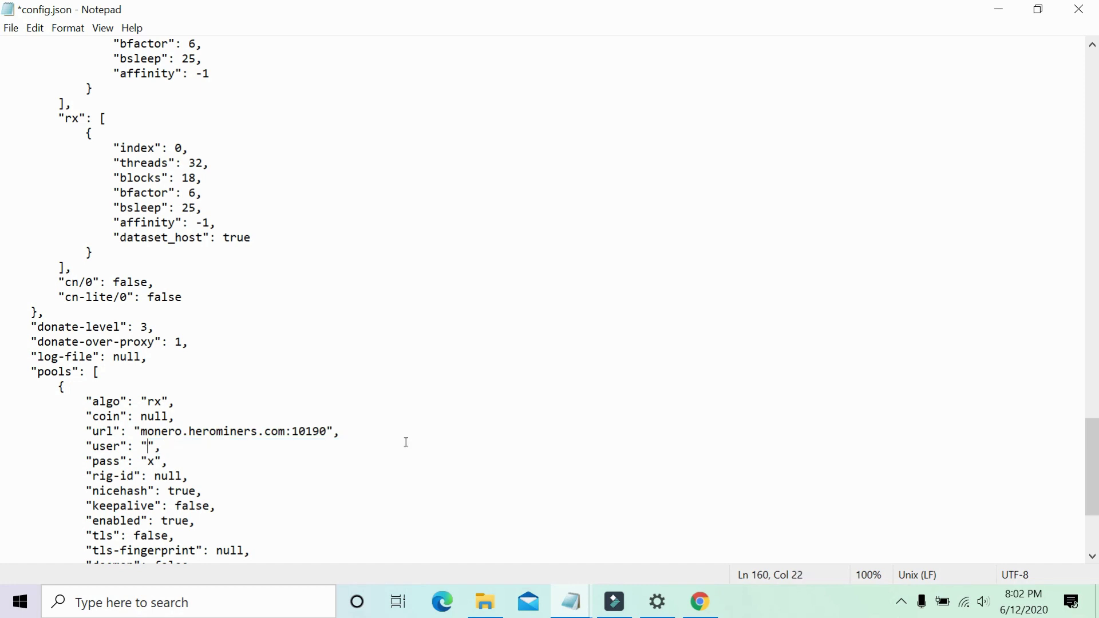
text(4BrL51JCc9NGQ71kWhnYoDRffsDZy7m1HUU7MRU4nUMXAHNFBEJhkTZV9HdaL4gfuNBxLPc3BeMkLGaPbF5vWtANQmAUSpuCim66b3iXaN)
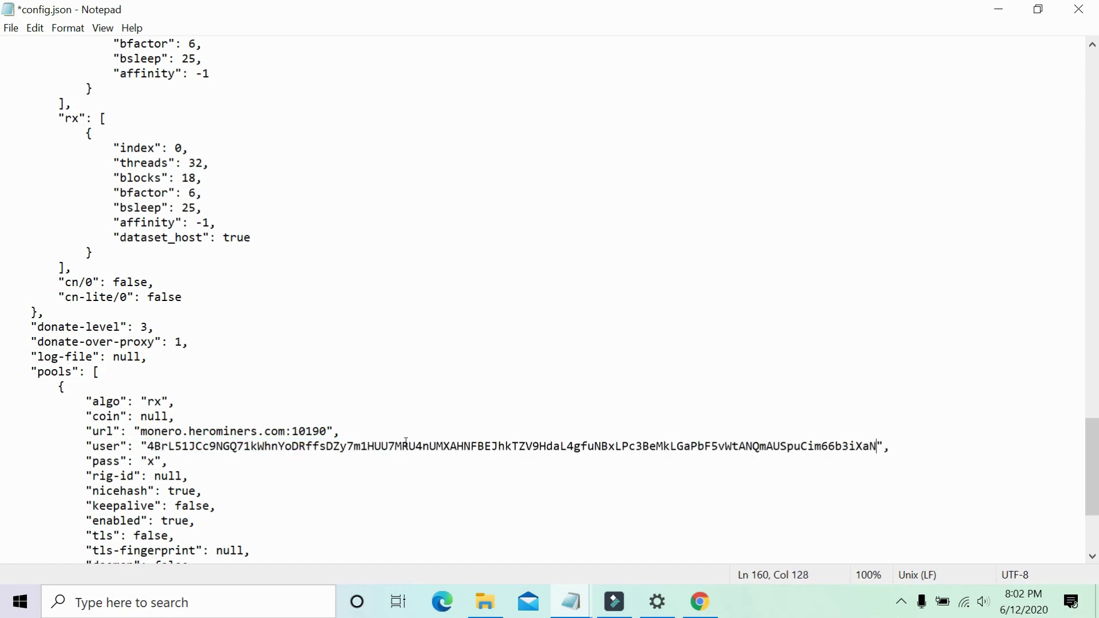
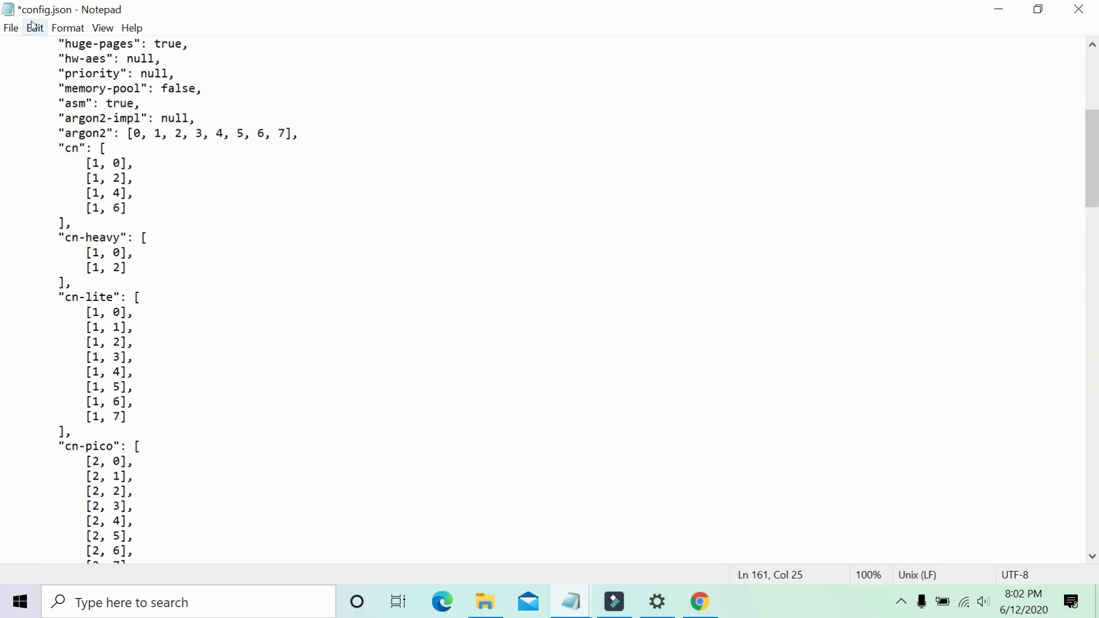
Save config.json from the File menu, then scroll back to the top of the file.
click(11, 29)
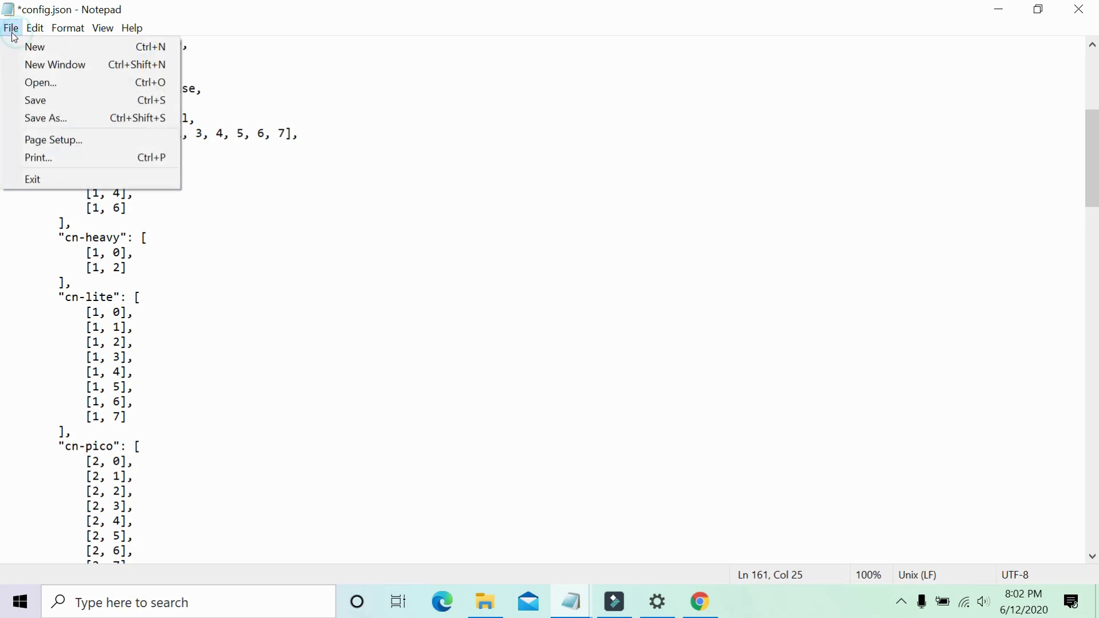
click(49, 102)
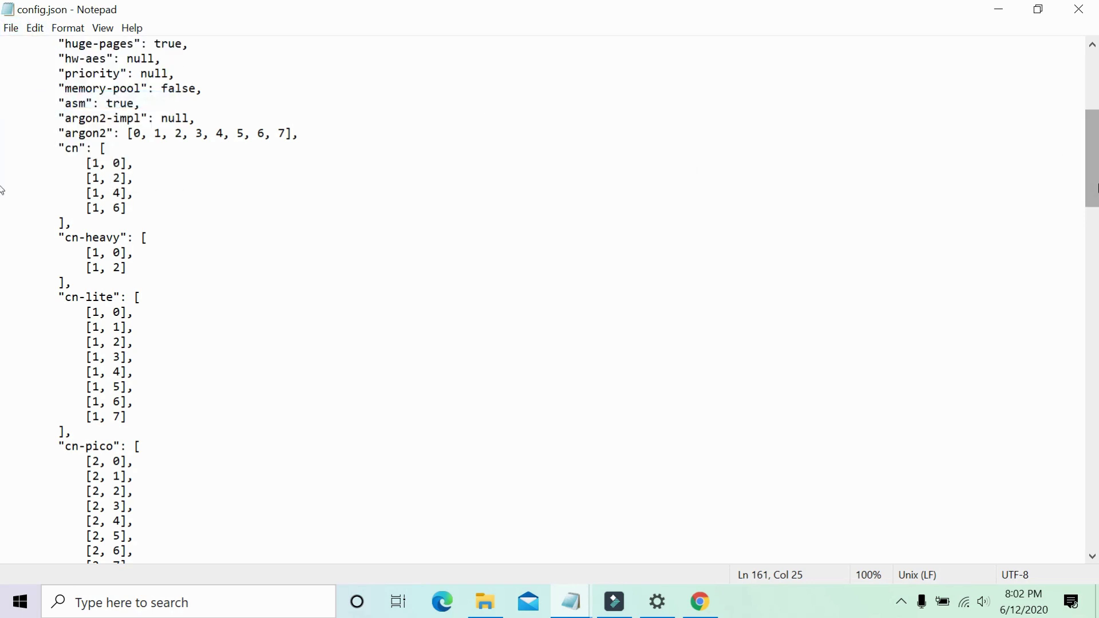
drag(1092, 159, 1088, 97)
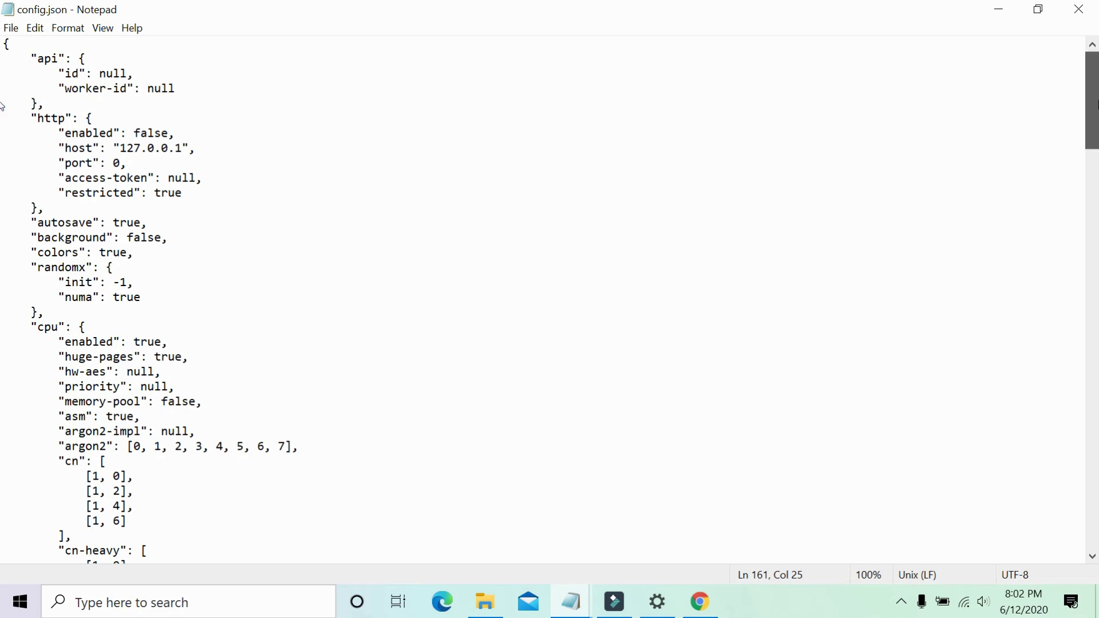
scroll(2, 123, down, 3)
scroll(3, 123, up, 3)
mouse_move(1097, 91)
mouse_down()
mouse_move(1098, 233)
mouse_move(1086, 90)
mouse_up()
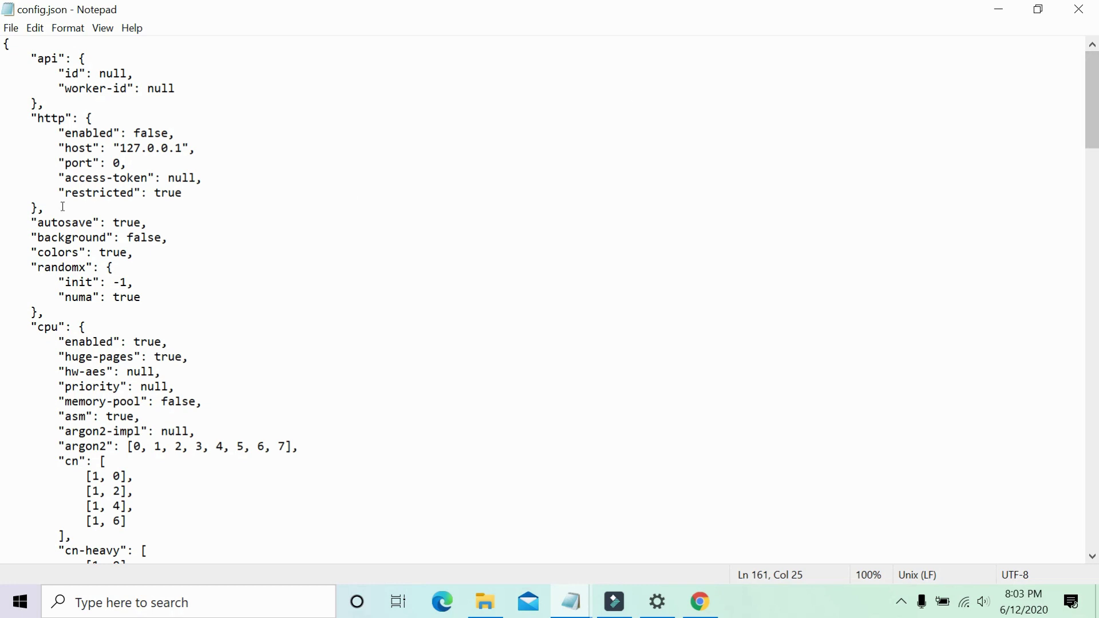
double_click(60, 237)
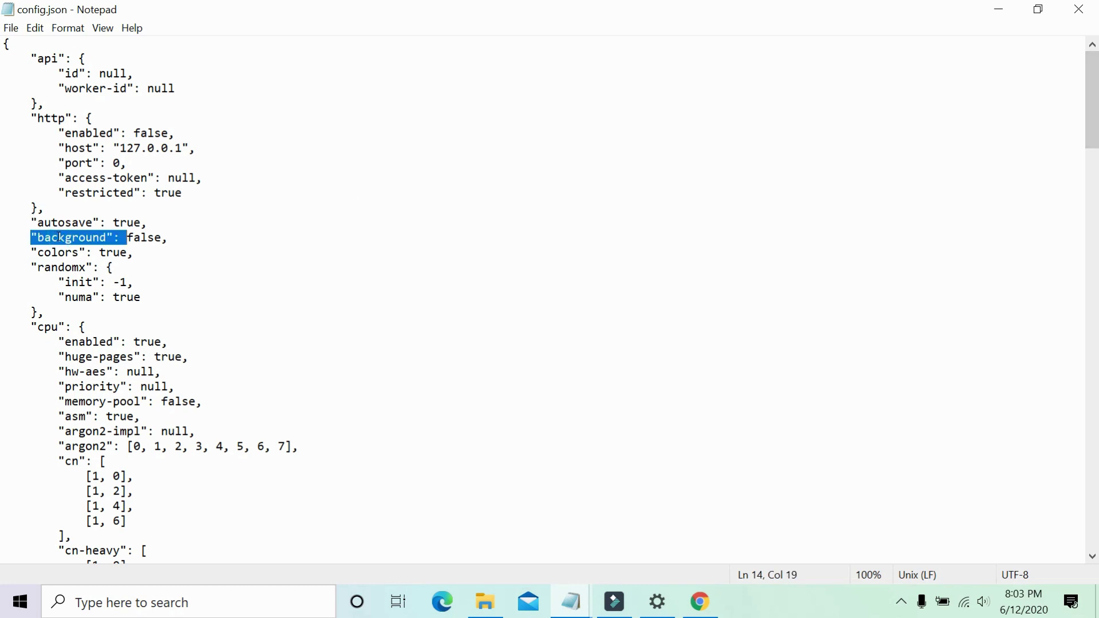
double_click(61, 237)
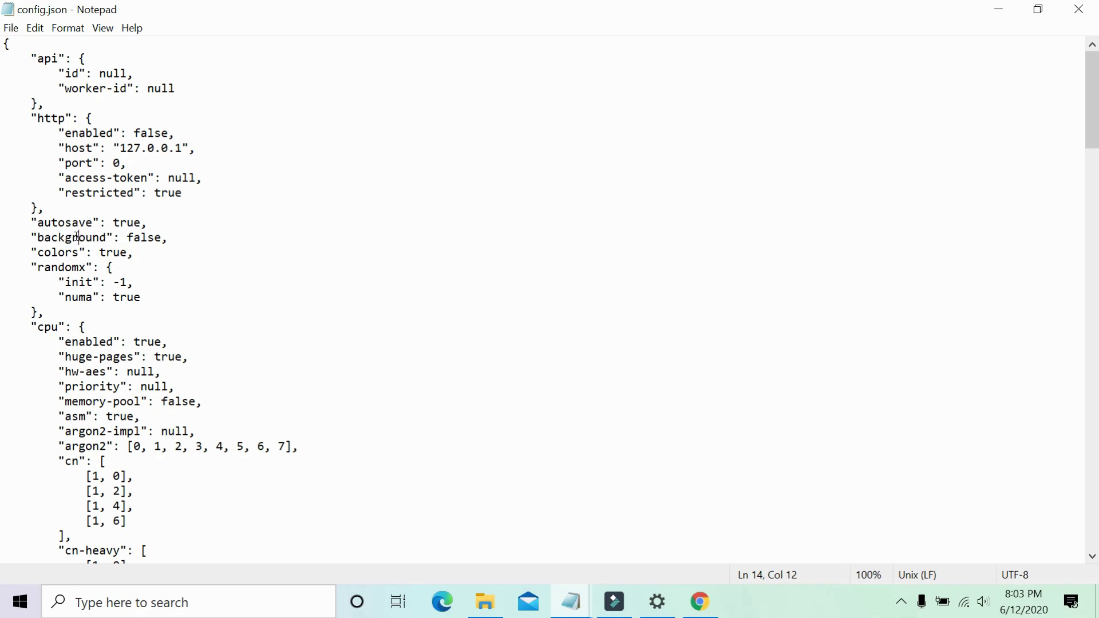
double_click(148, 238)
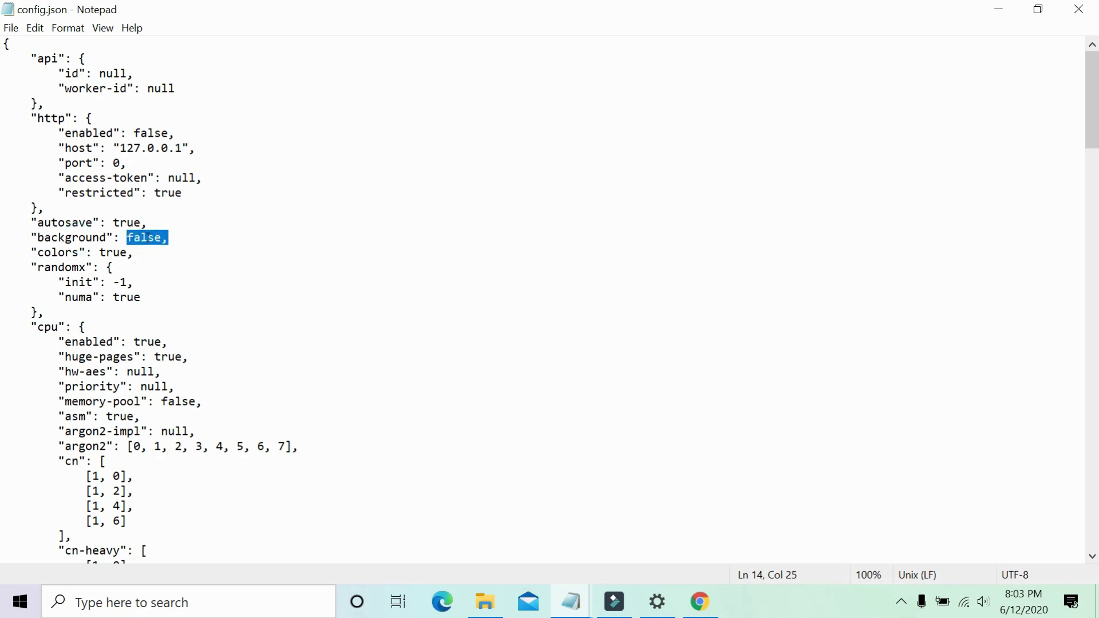
double_click(159, 238)
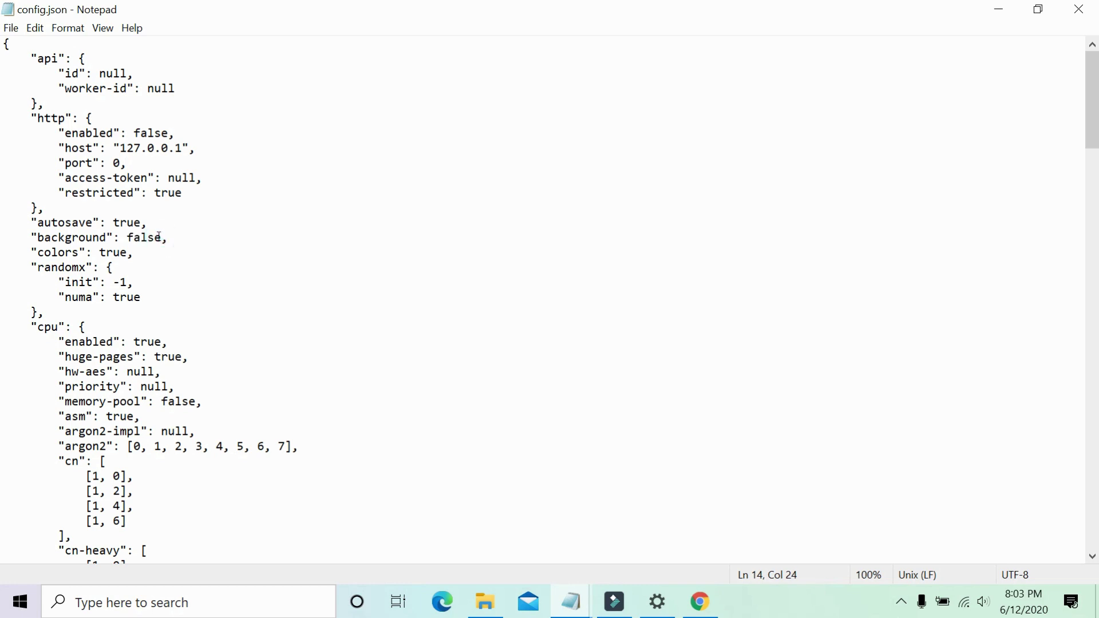
Select the false value of the "background" setting in config.json for replacement.
double_click(138, 238)
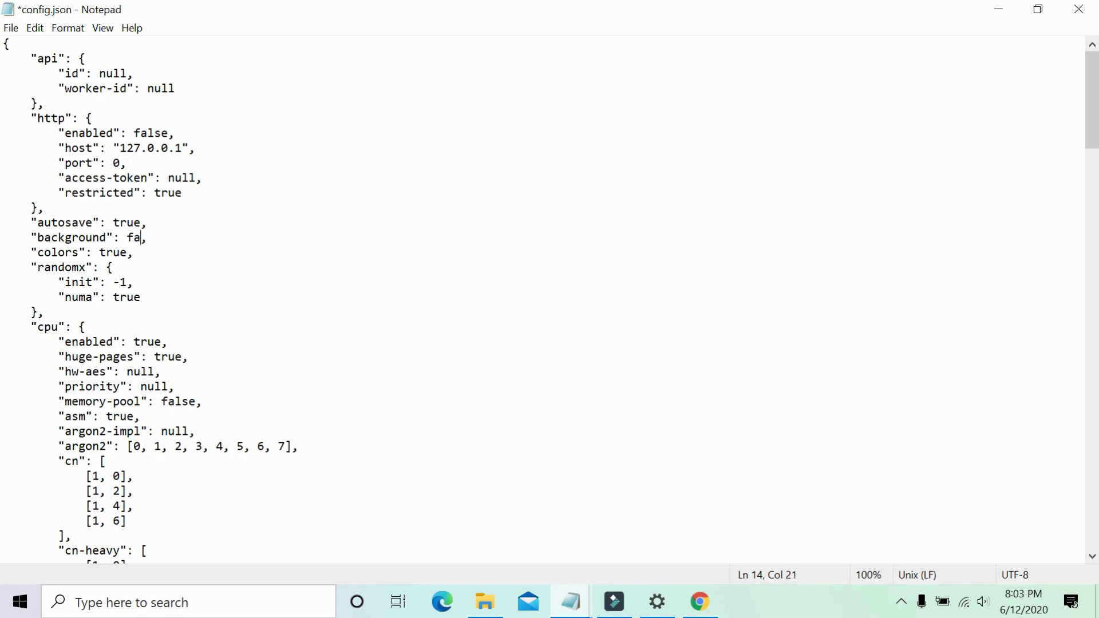
Finish retyping the "background" value in config.json as false.
text(lse)
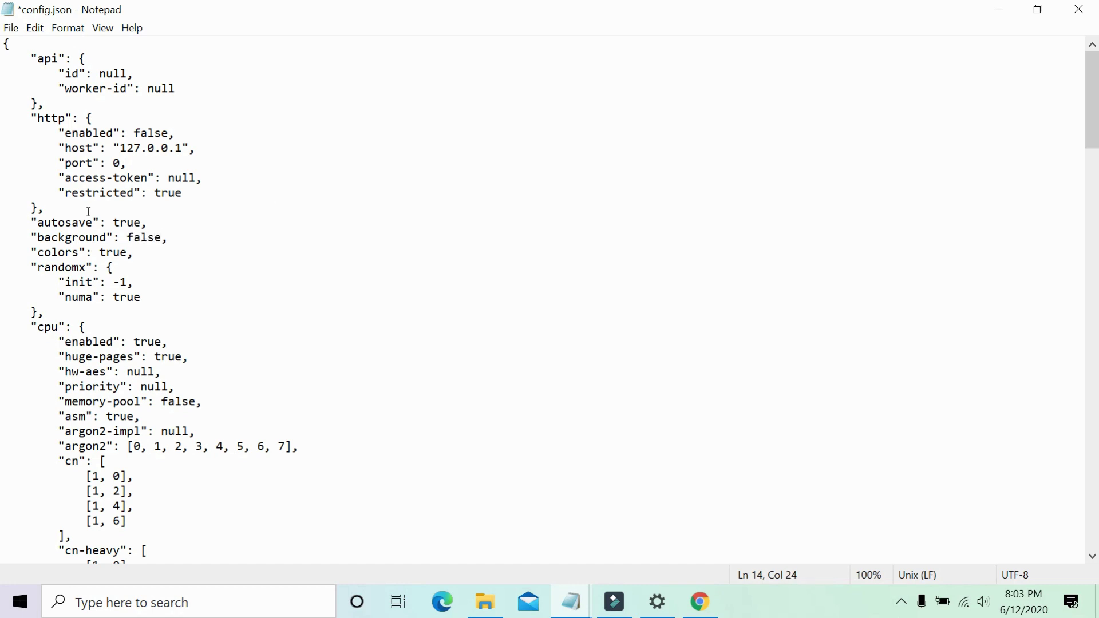
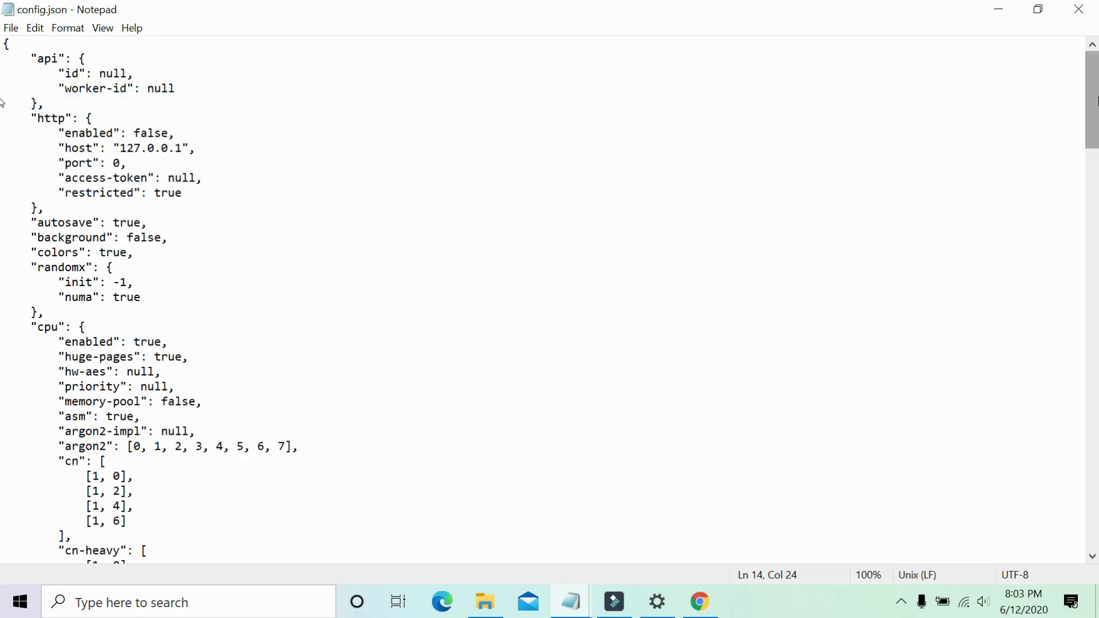
Scroll to the cpu section, highlight the "rx": [0, 2, 4, 6] line, then minimize Notepad.
drag(1098, 101, 1098, 216)
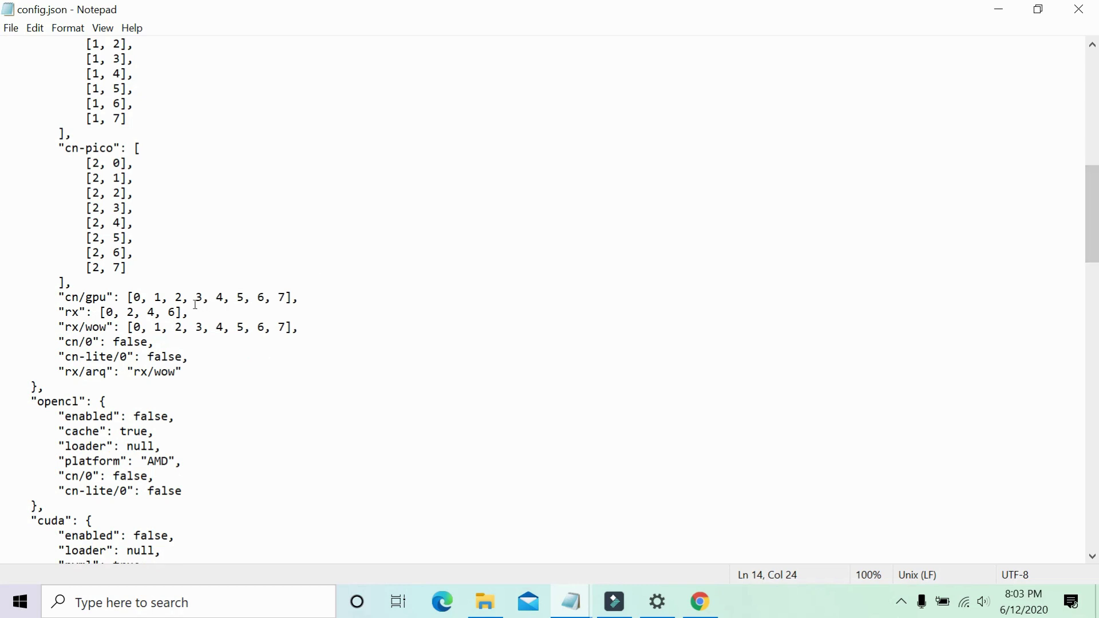
click(170, 312)
click(176, 312)
double_click(76, 309)
click(76, 309)
drag(55, 311, 196, 307)
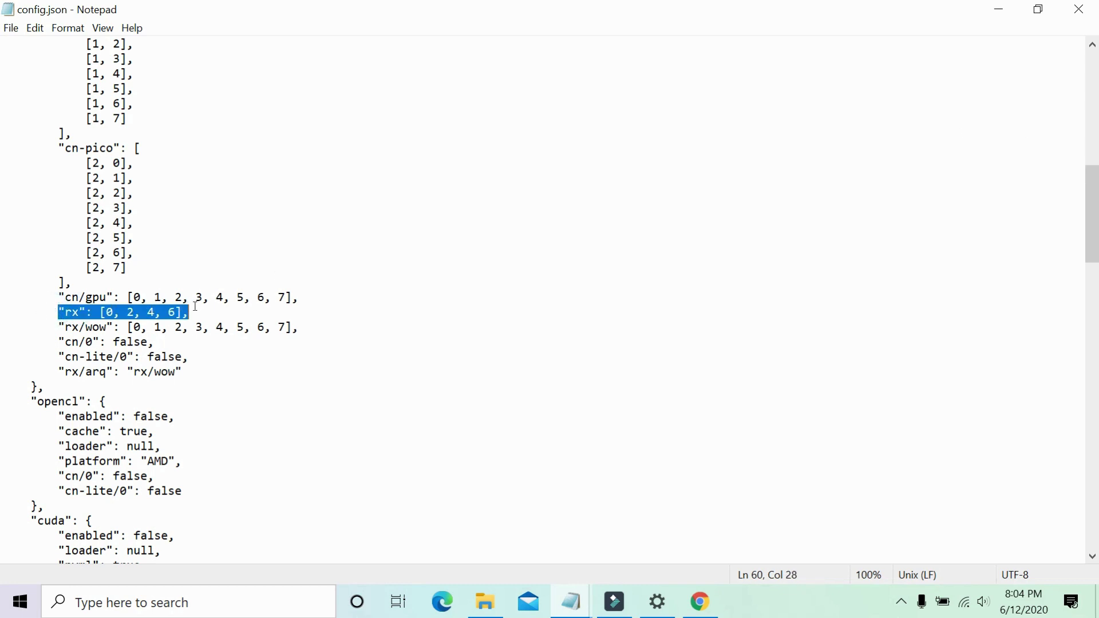
click(611, 180)
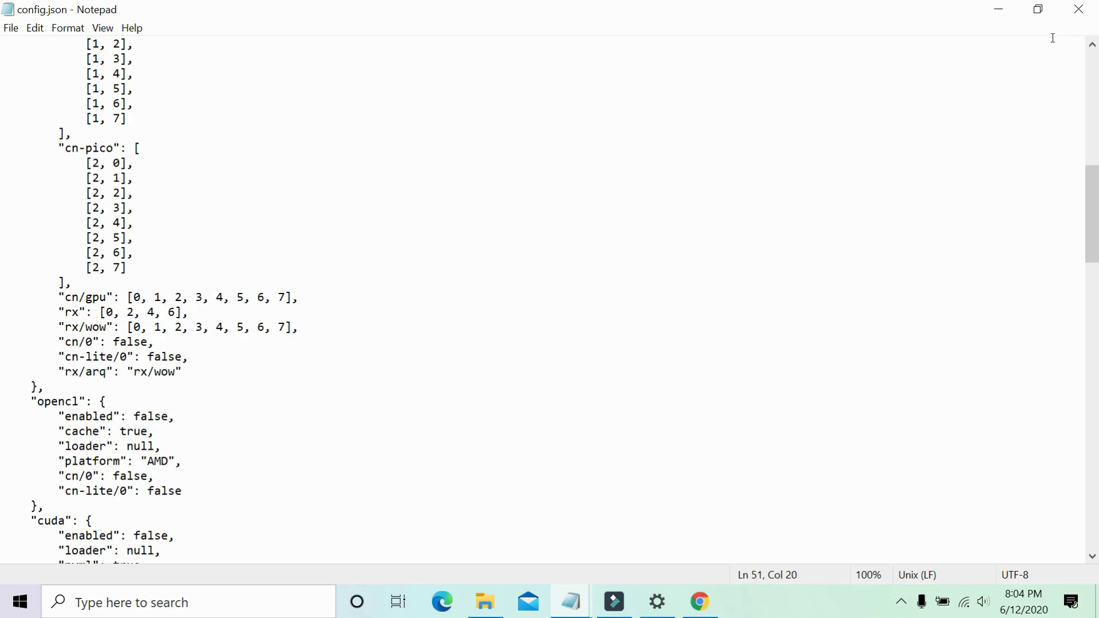
click(1000, 9)
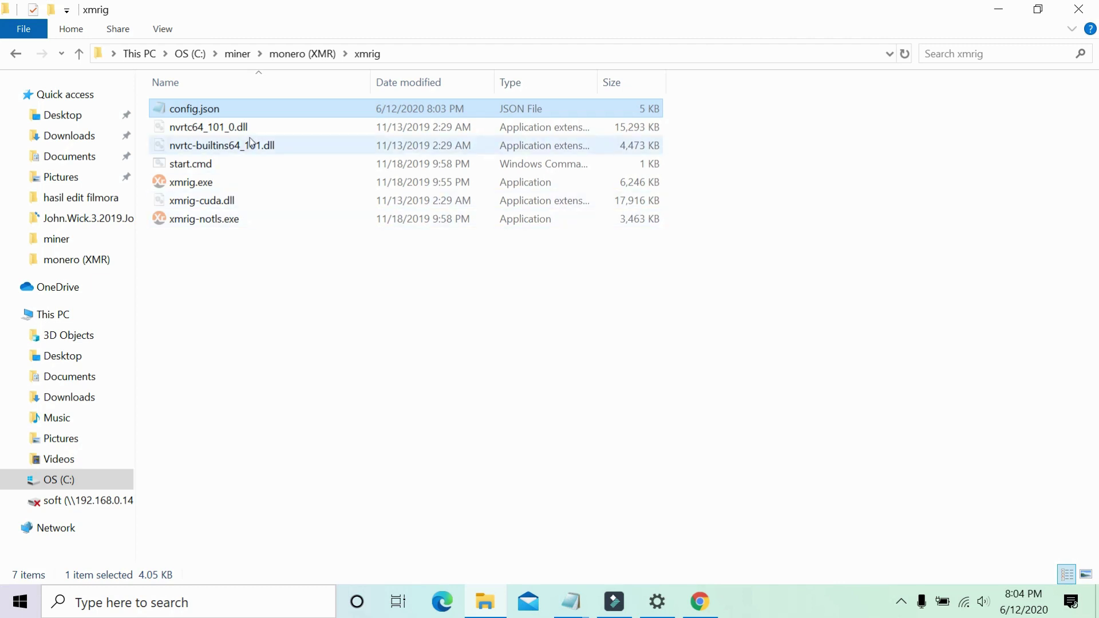
Run start.cmd from the xmrig folder to launch the XMRig miner, then expand the hidden tray icons.
click(204, 164)
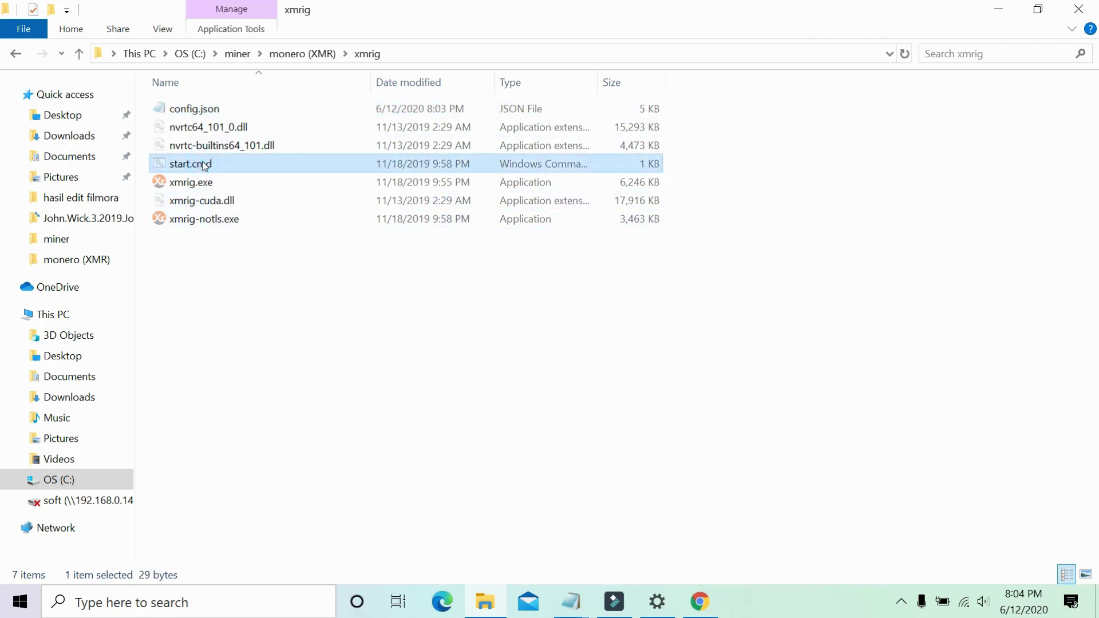
double_click(205, 166)
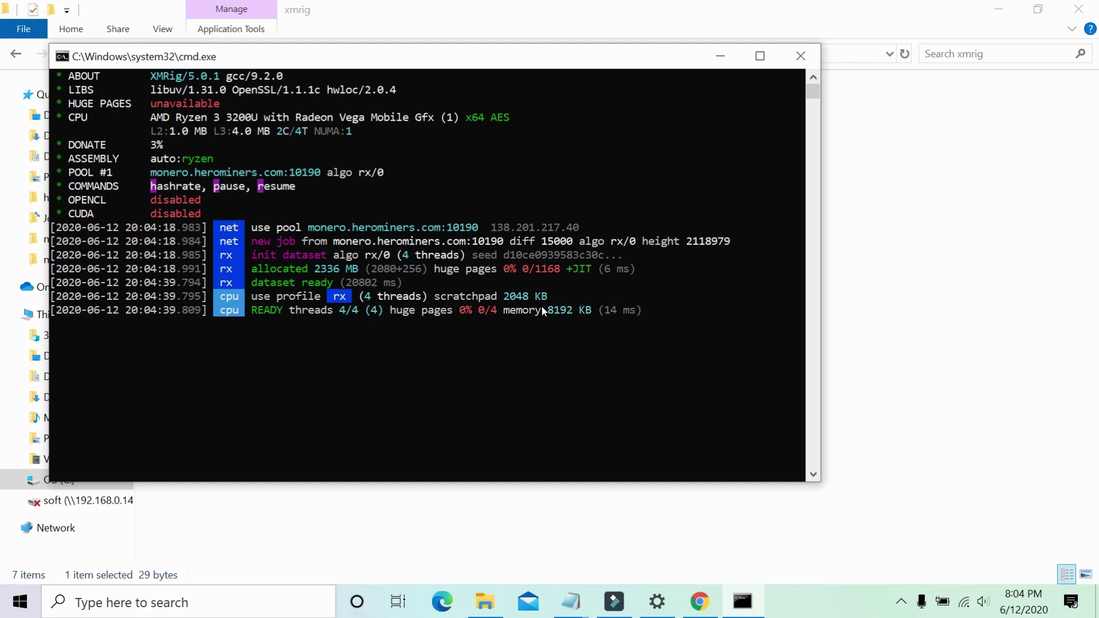
click(902, 601)
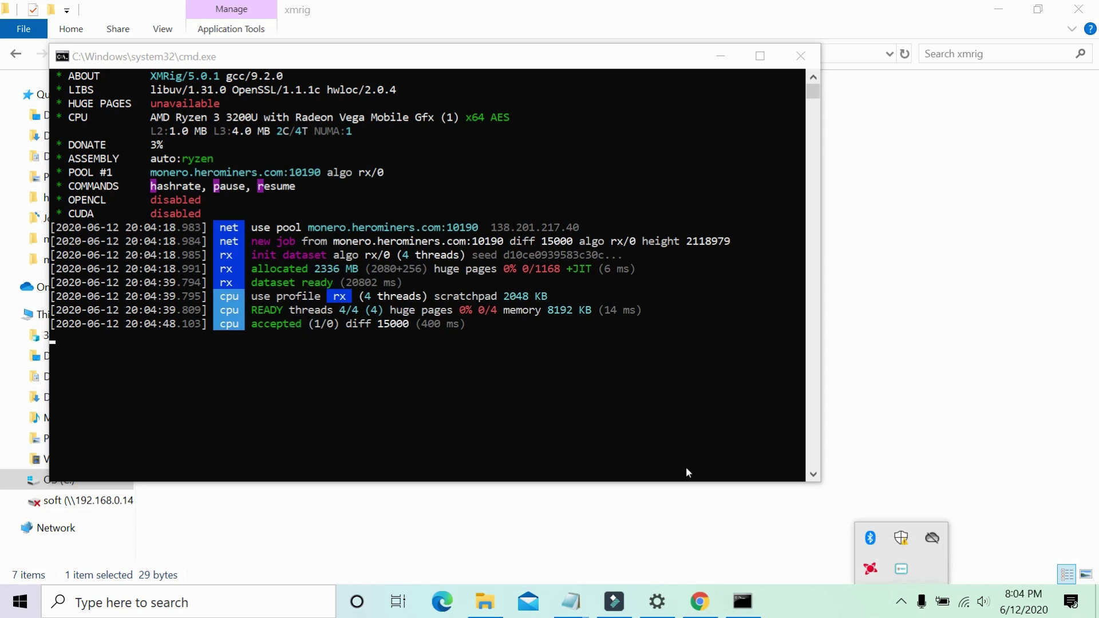
click(871, 569)
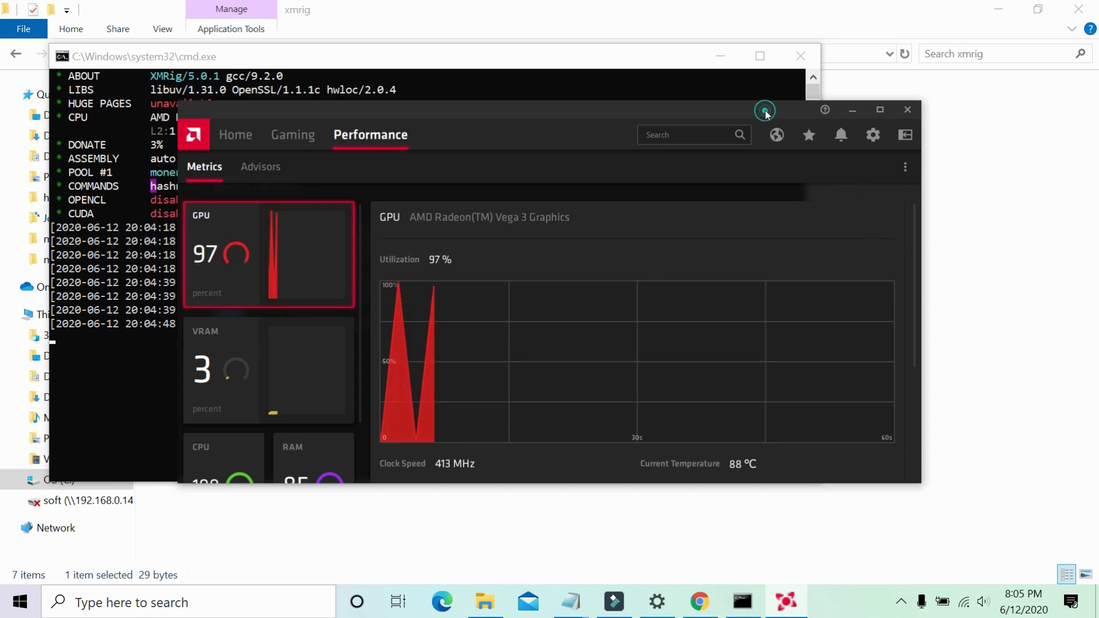
drag(765, 109, 916, 72)
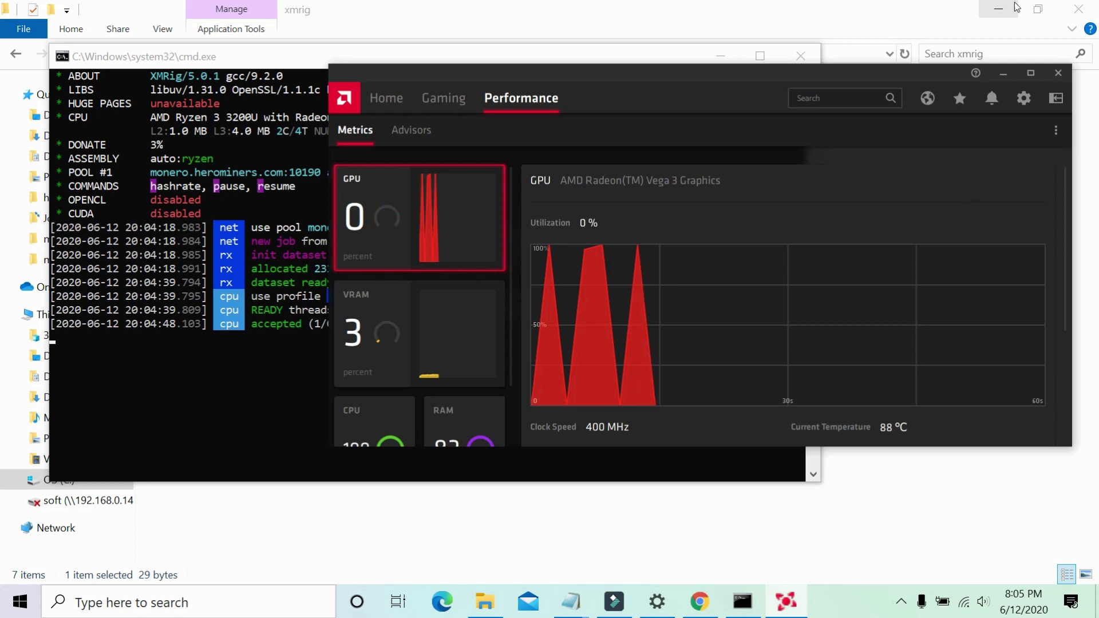
click(1025, 98)
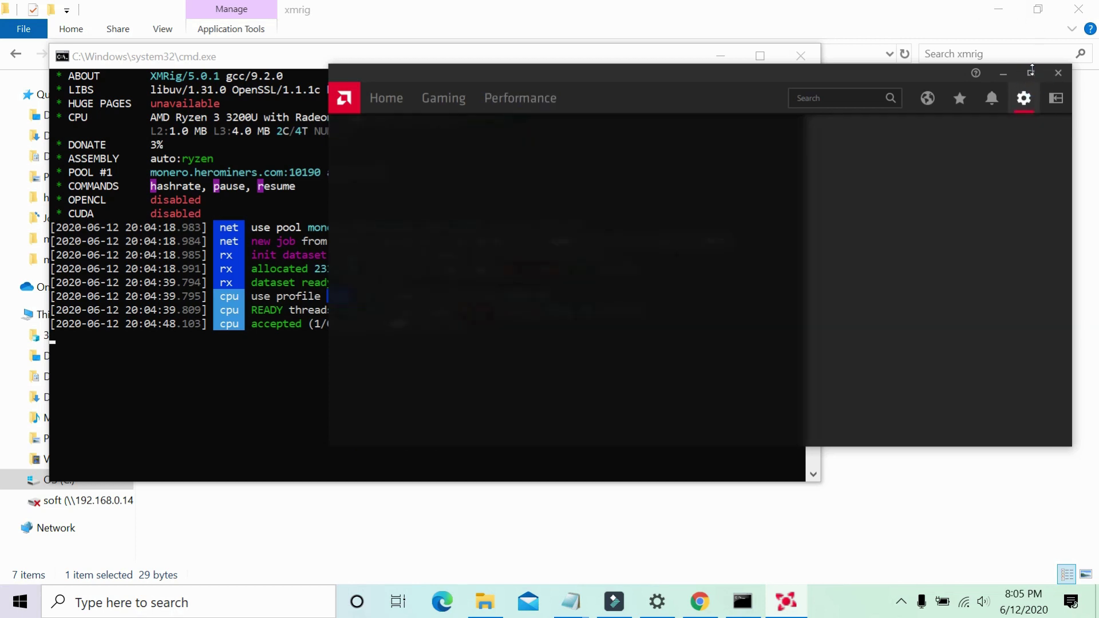
click(1032, 73)
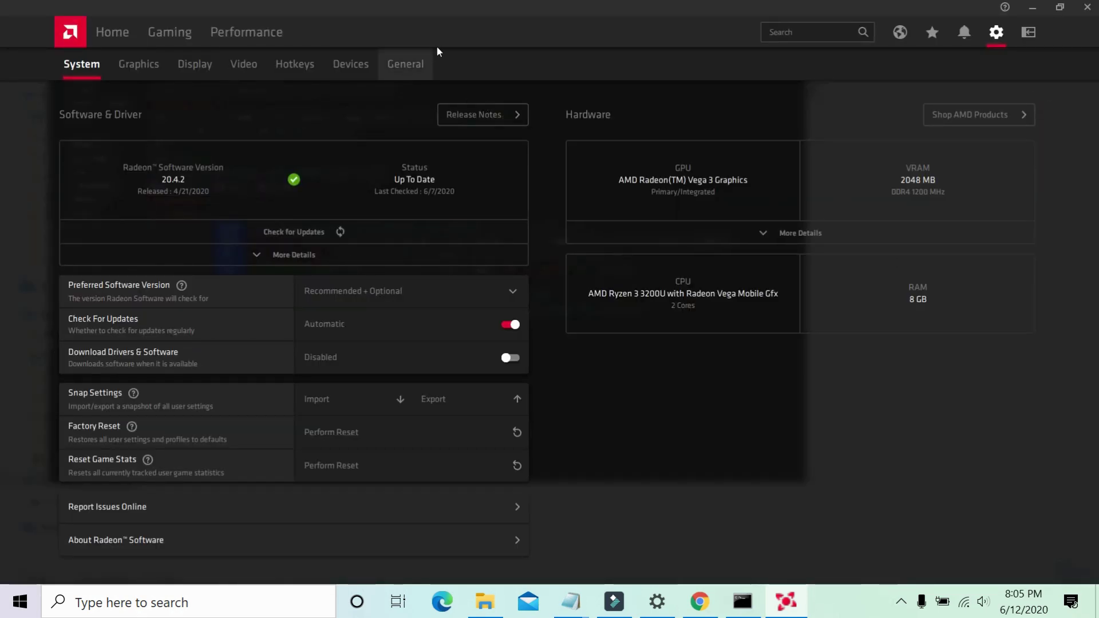
double_click(258, 32)
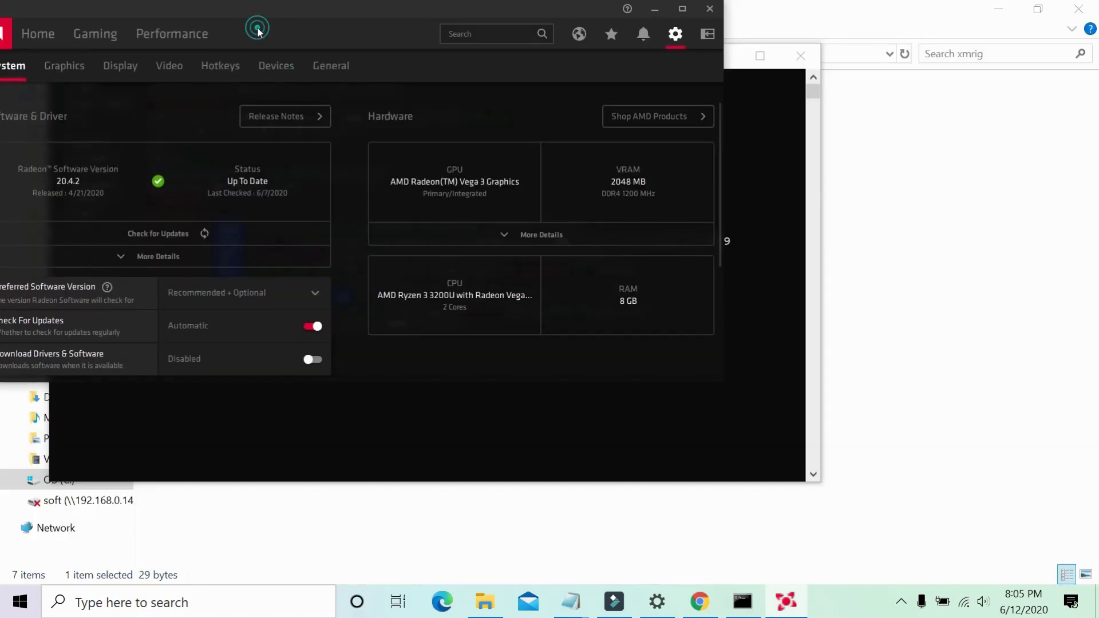
click(171, 33)
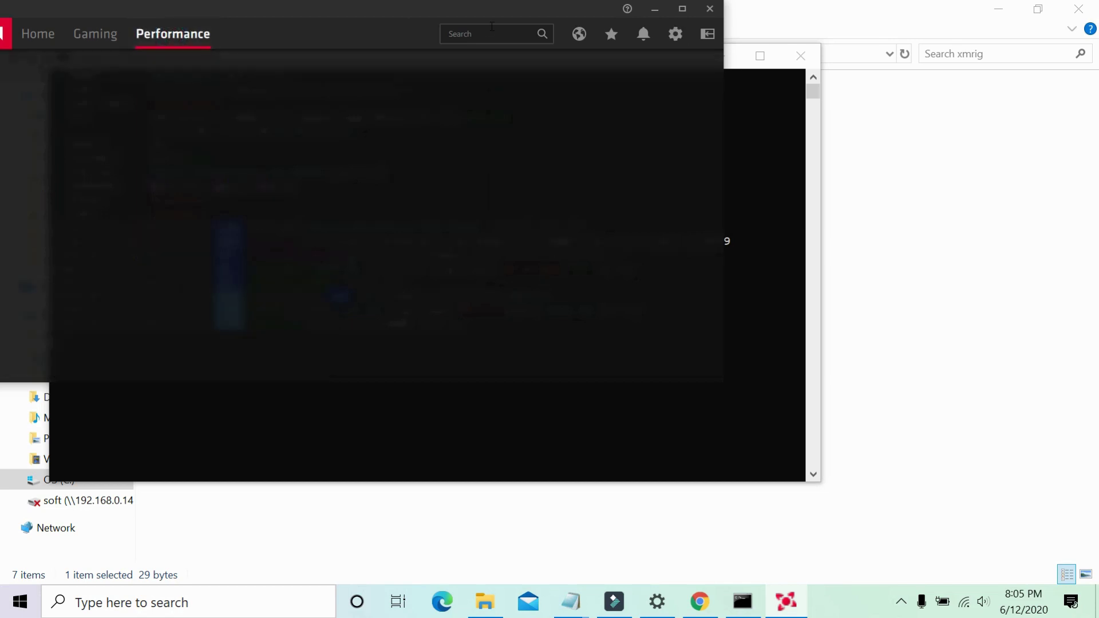
click(683, 8)
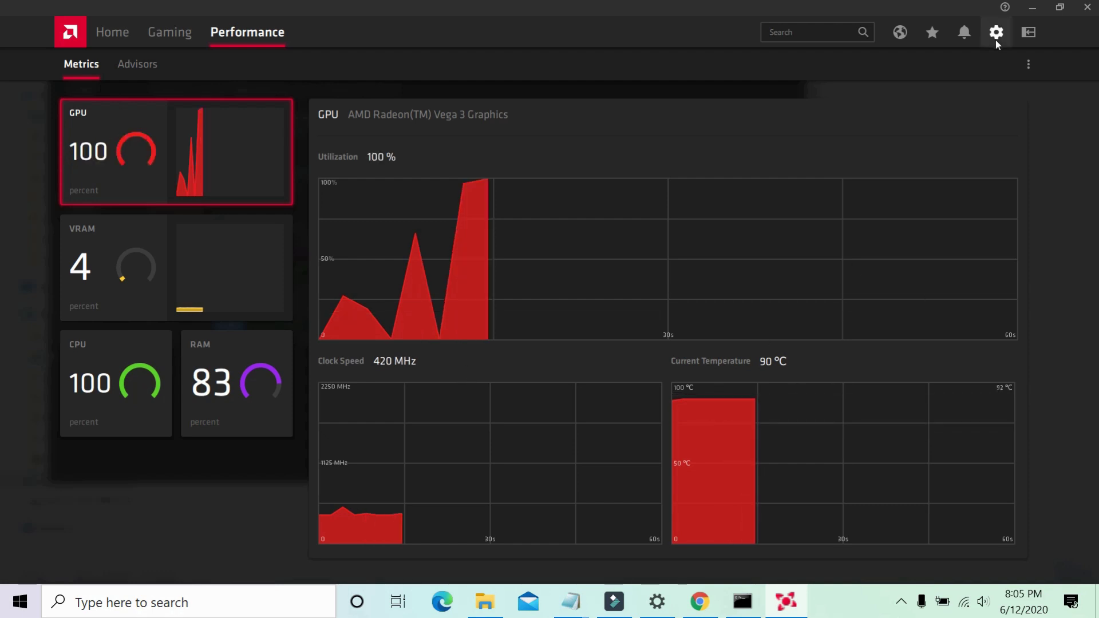
click(1031, 8)
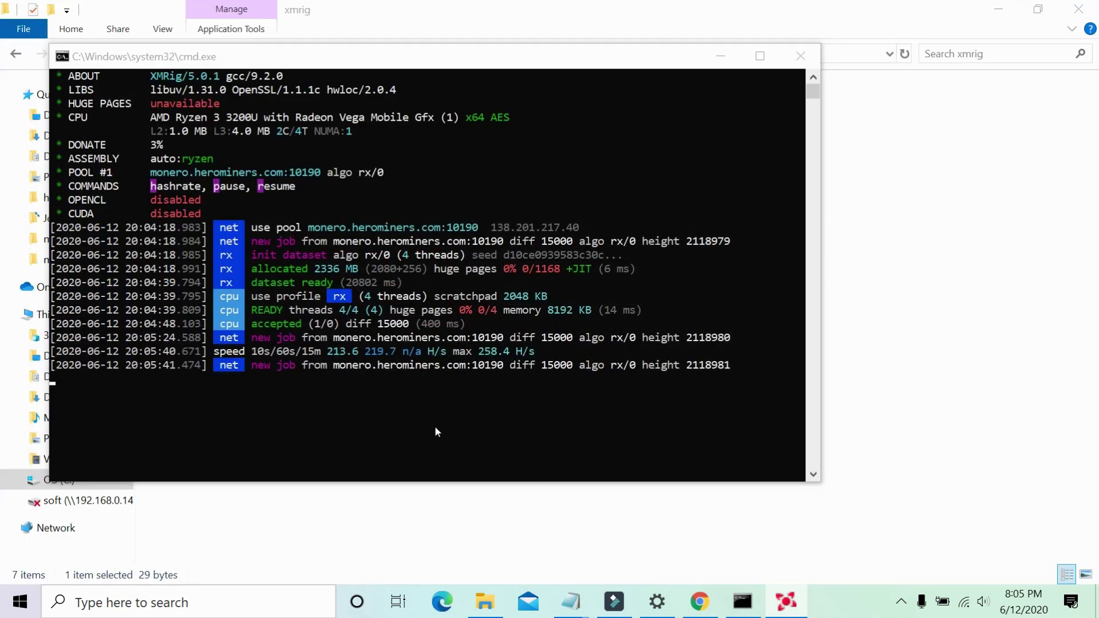
Show the miner's per-thread hashrate table, then stop the miner and close its console.
click(504, 359)
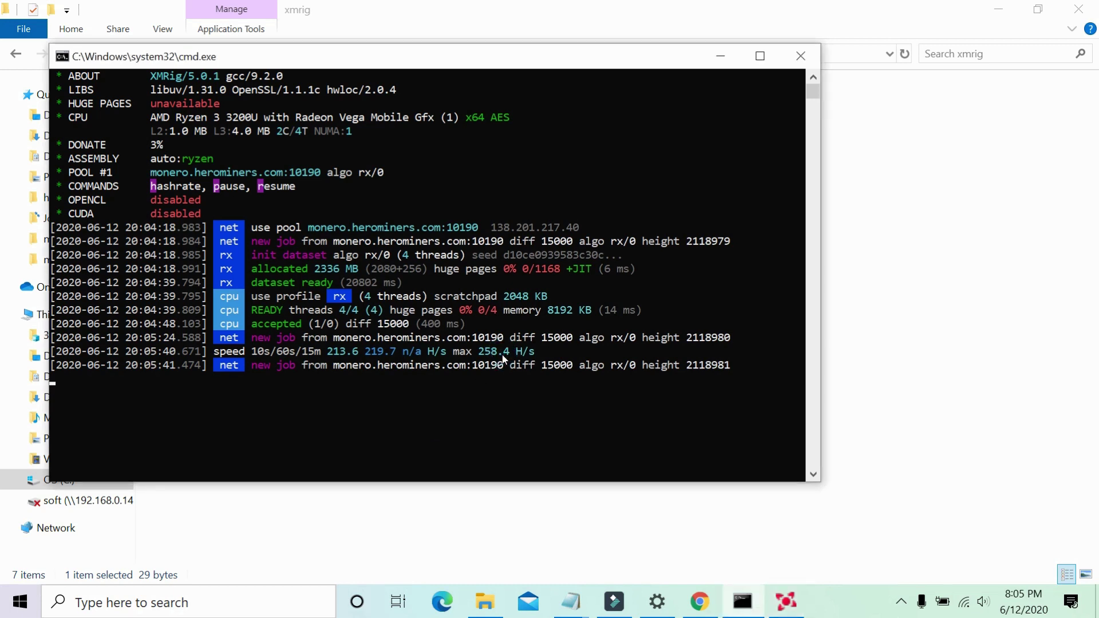
key(h)
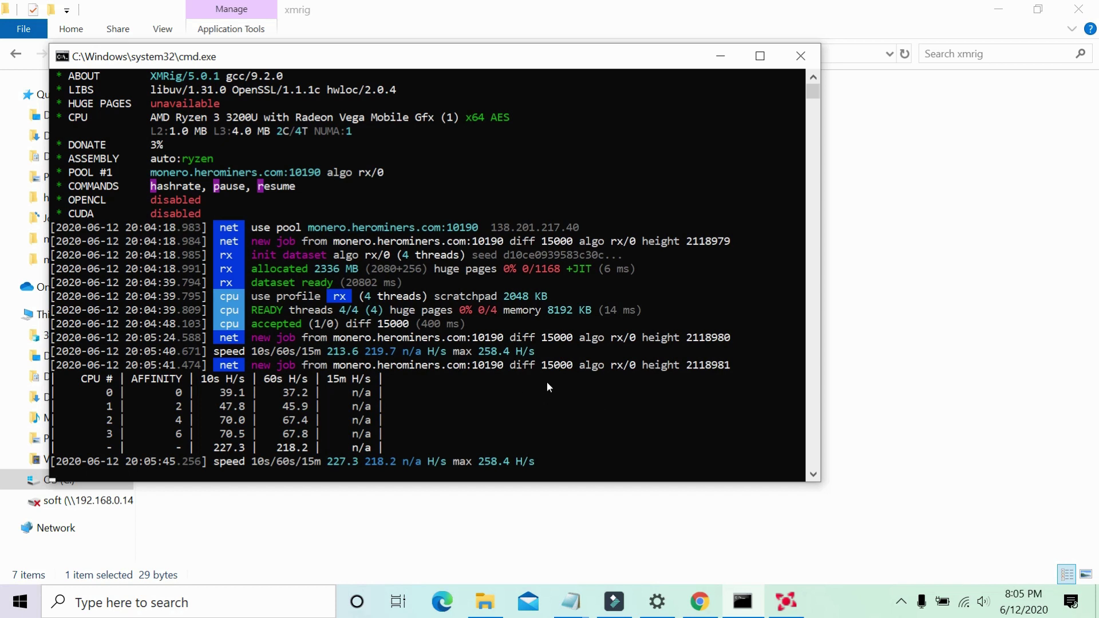
click(816, 53)
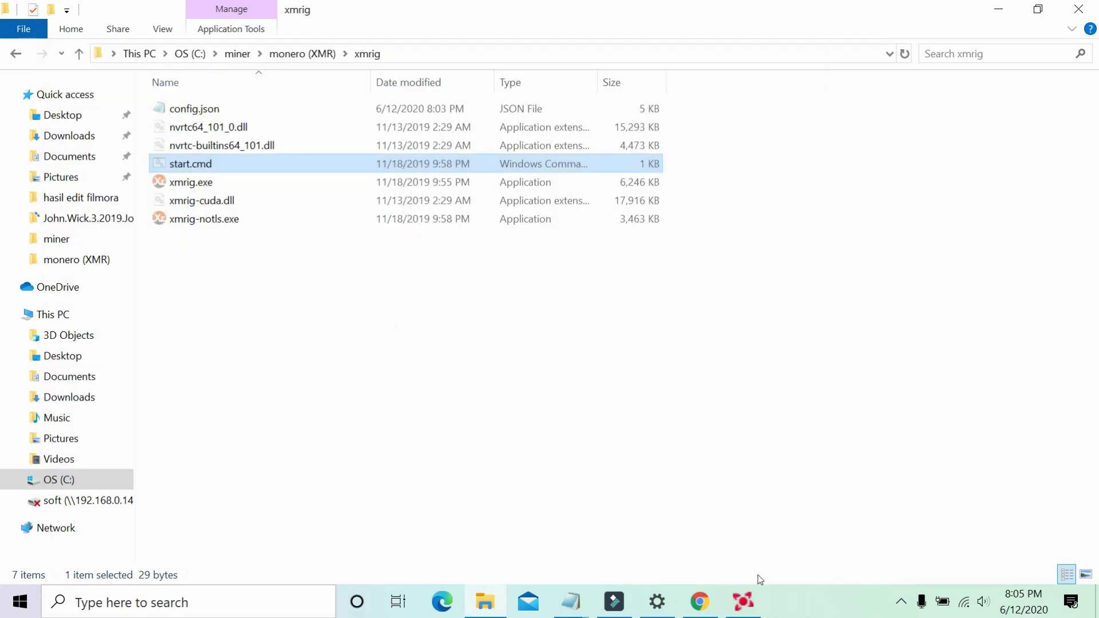
Minimize AMD Radeon Software and search Windows for 'task'.
click(752, 612)
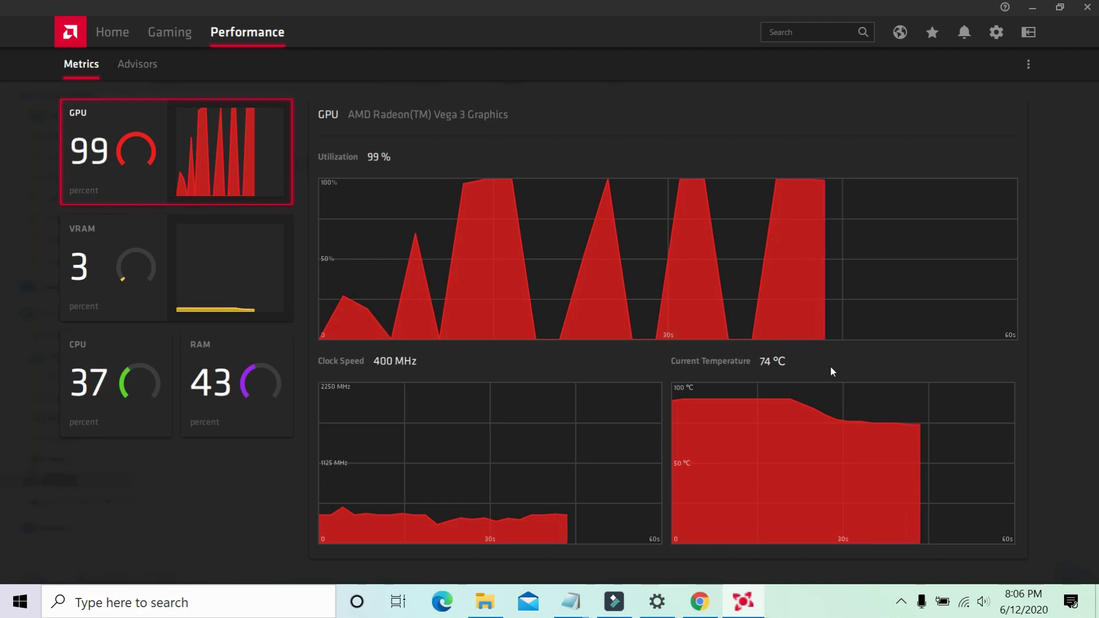
click(1032, 7)
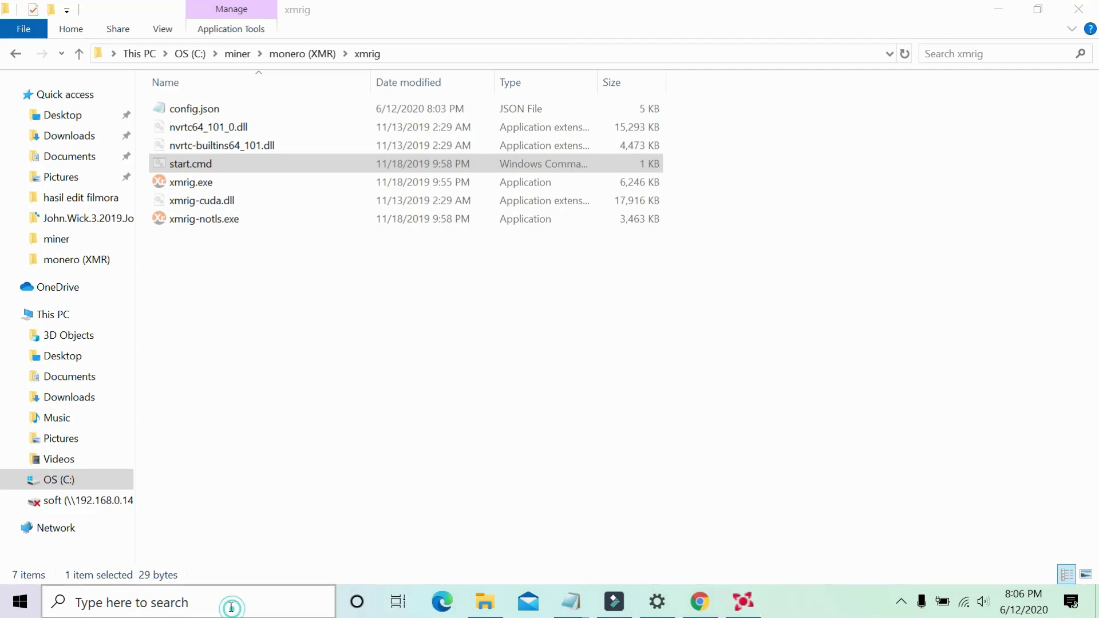
click(233, 611)
text(task)
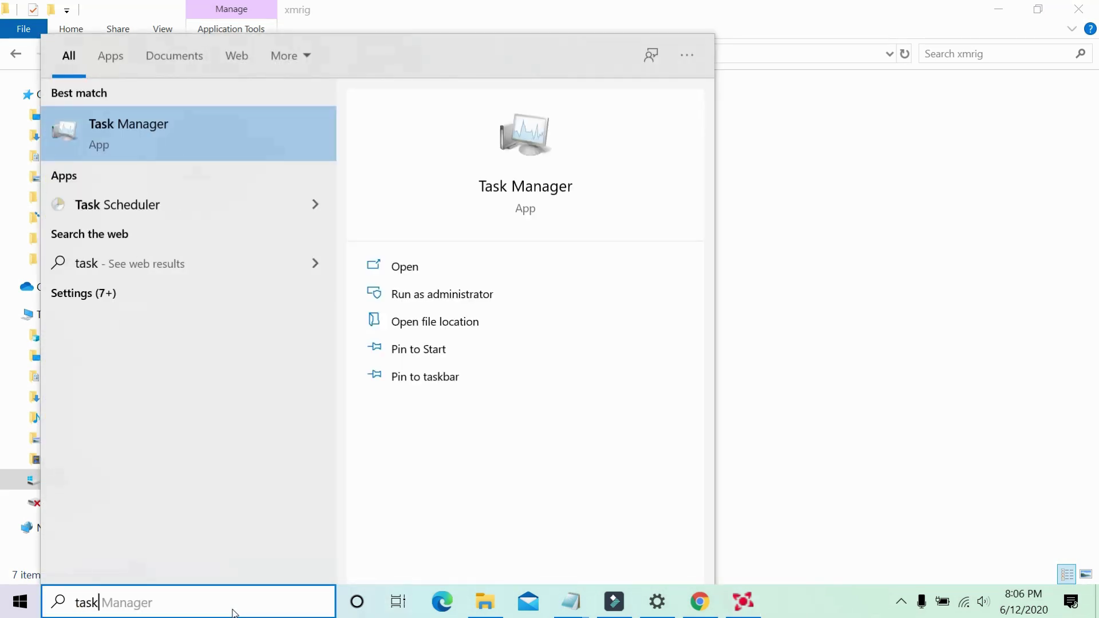
Open Task Manager, sort processes by CPU usage with the highest first, then minimize it.
click(270, 137)
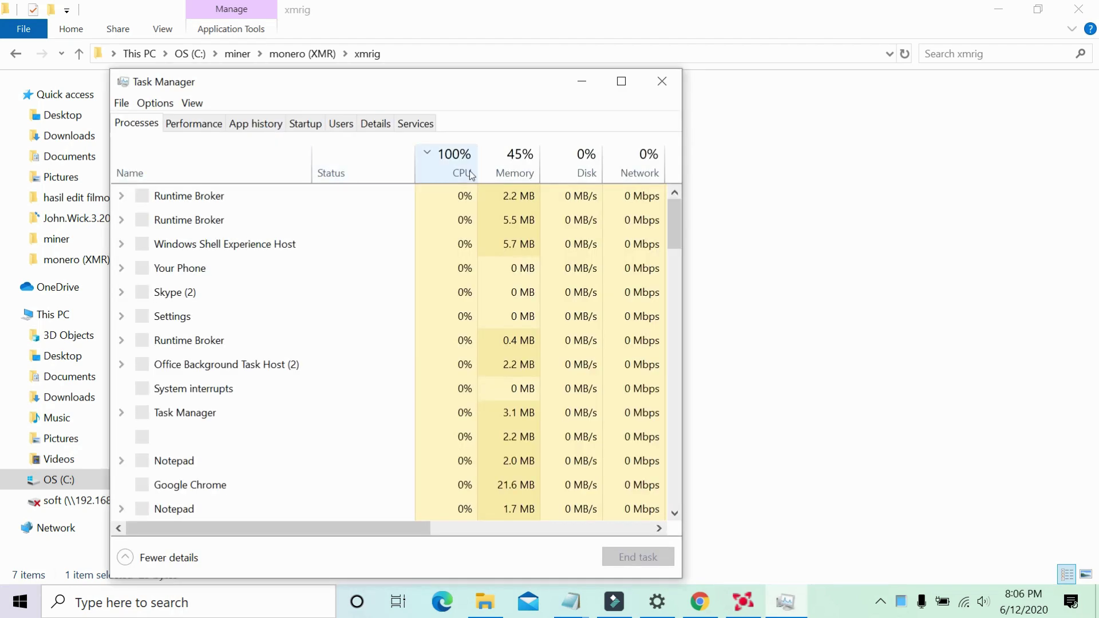
click(470, 172)
click(464, 166)
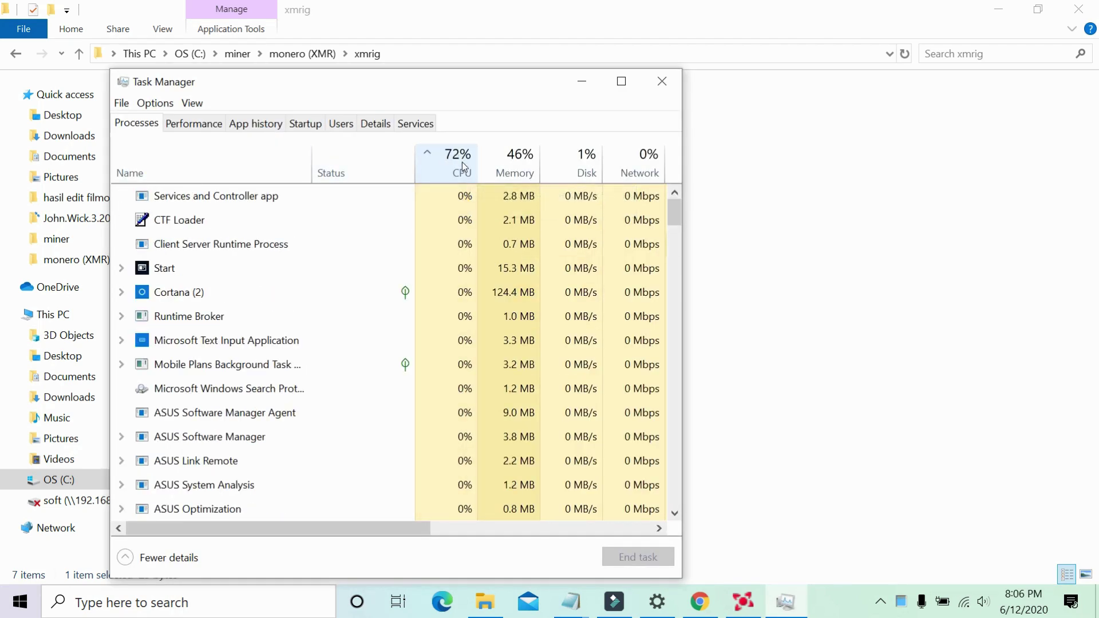
click(464, 166)
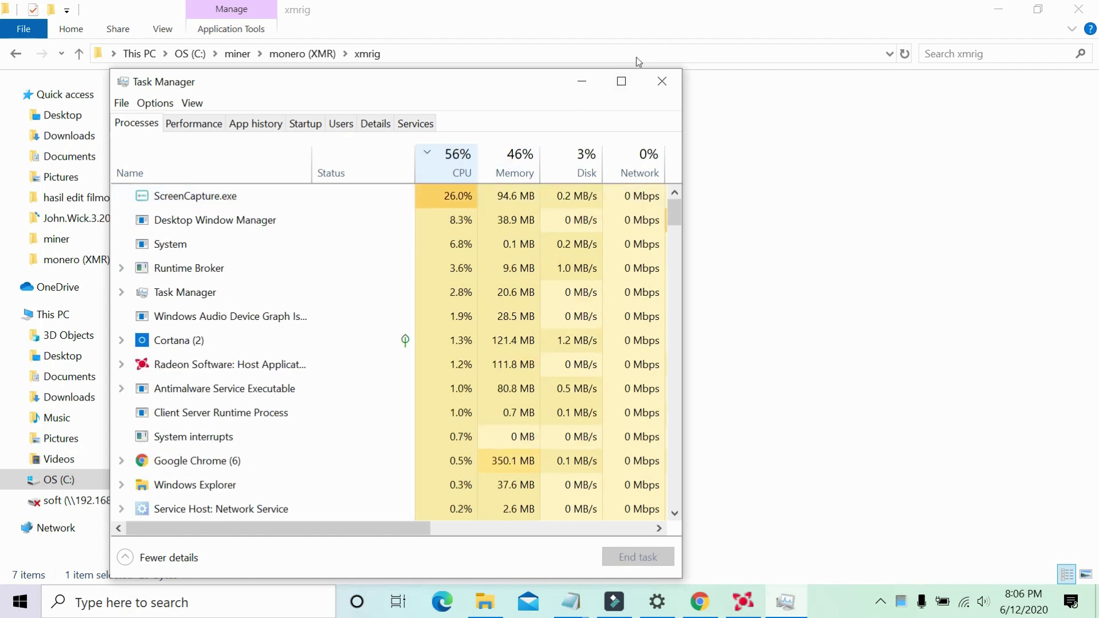
click(582, 81)
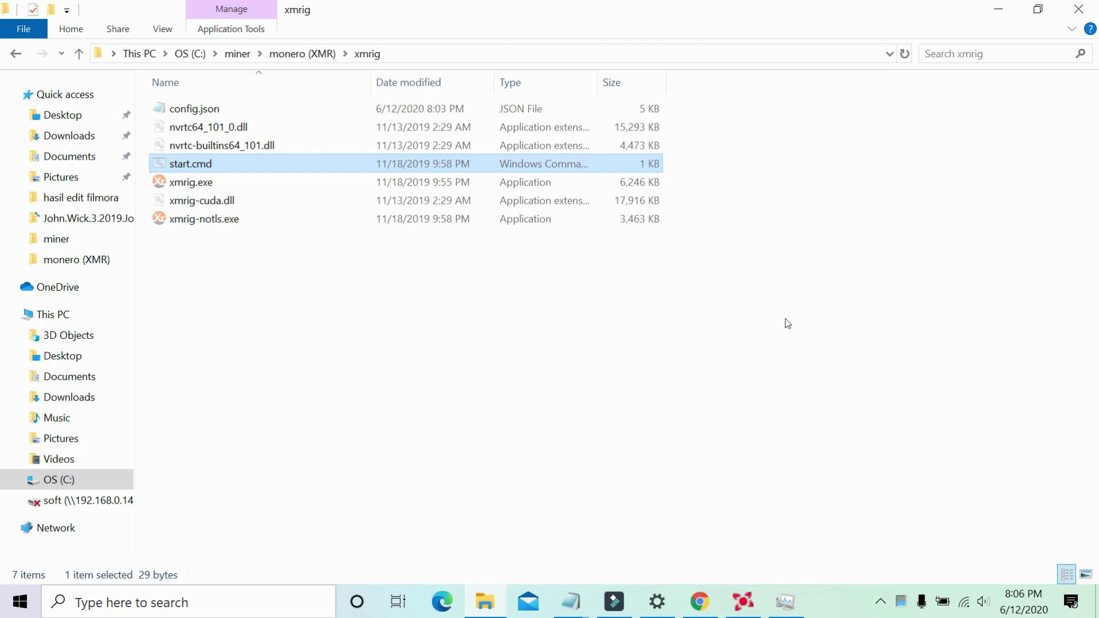
Open config.json in Notepad and bring its window back up full-screen.
double_click(236, 107)
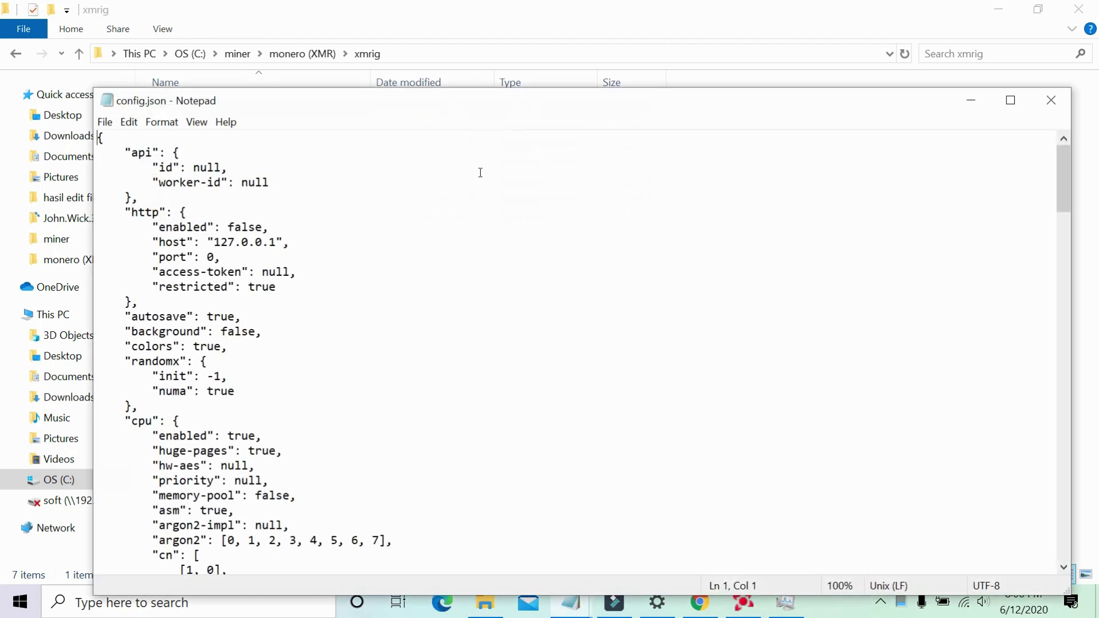
click(1052, 101)
click(571, 601)
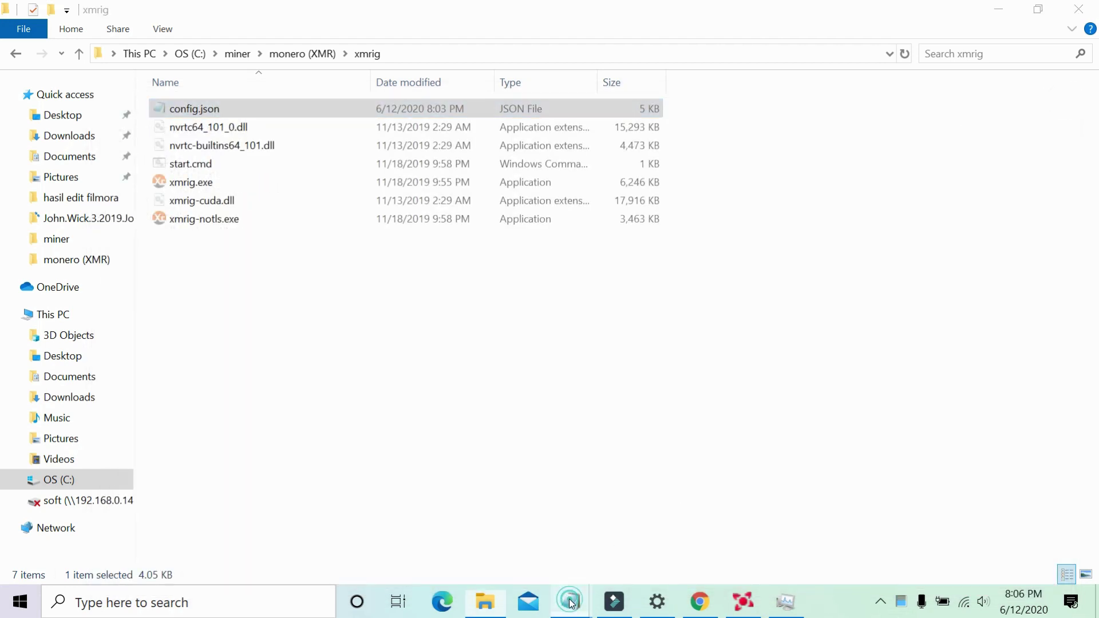
click(726, 542)
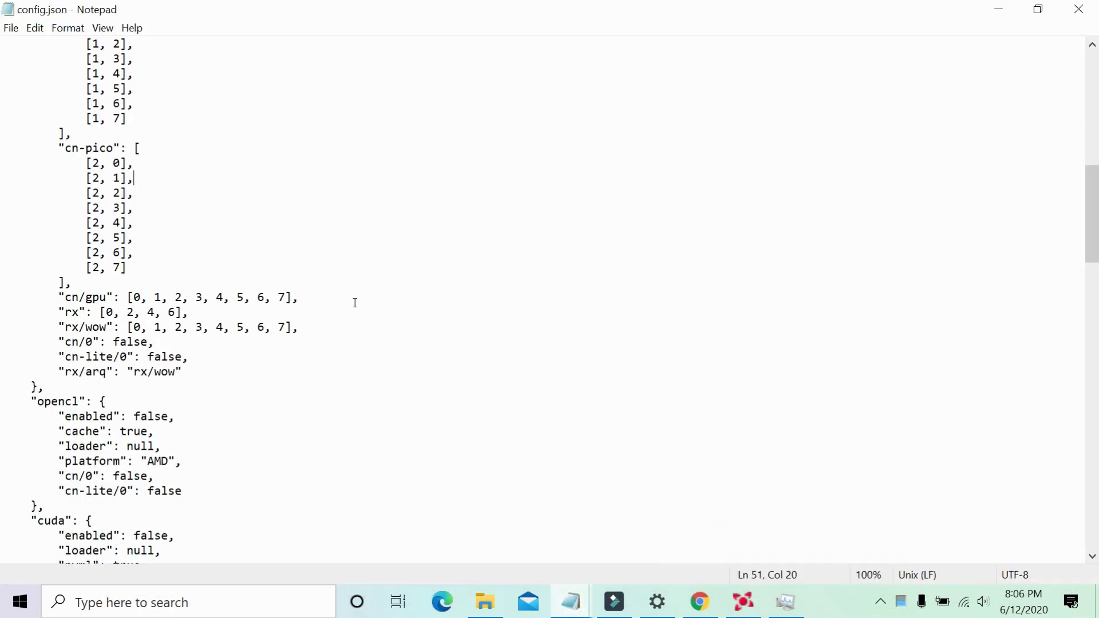
Delete the 4 and 6 entries so the rx list reads [0, 2].
click(127, 312)
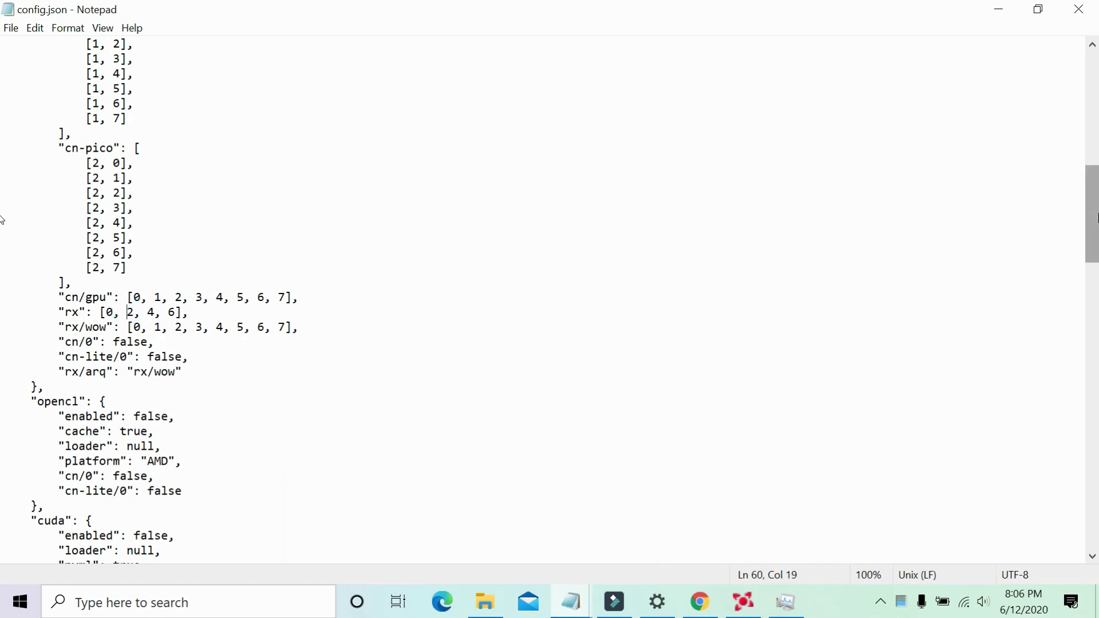
drag(1096, 226, 1095, 252)
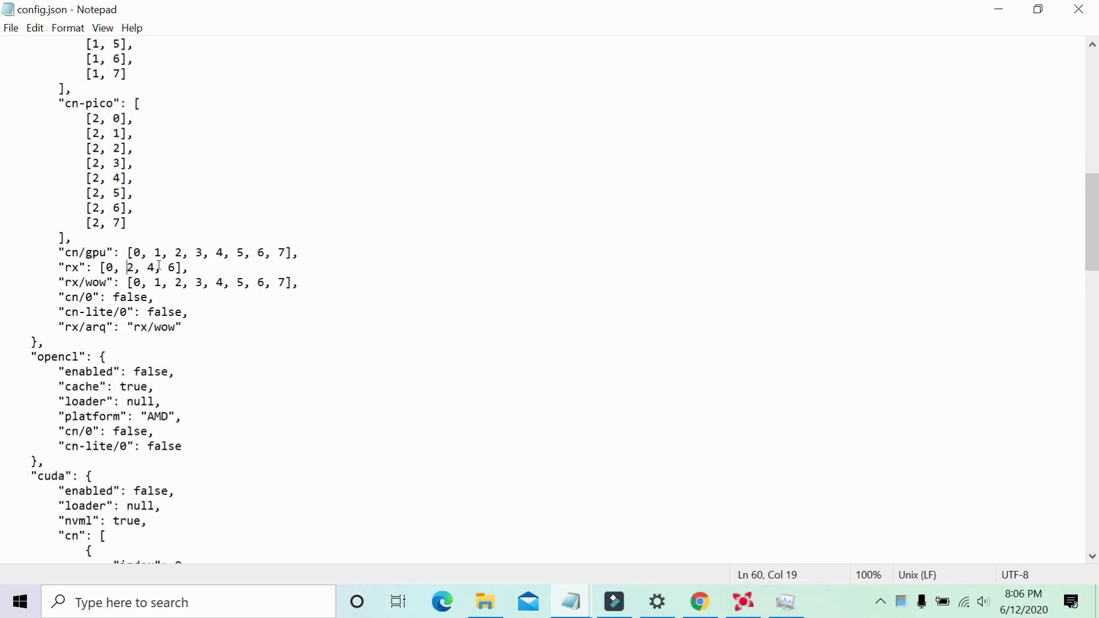
click(177, 268)
key(BackSpace)
key(BackSpace)
key(BackSpace)
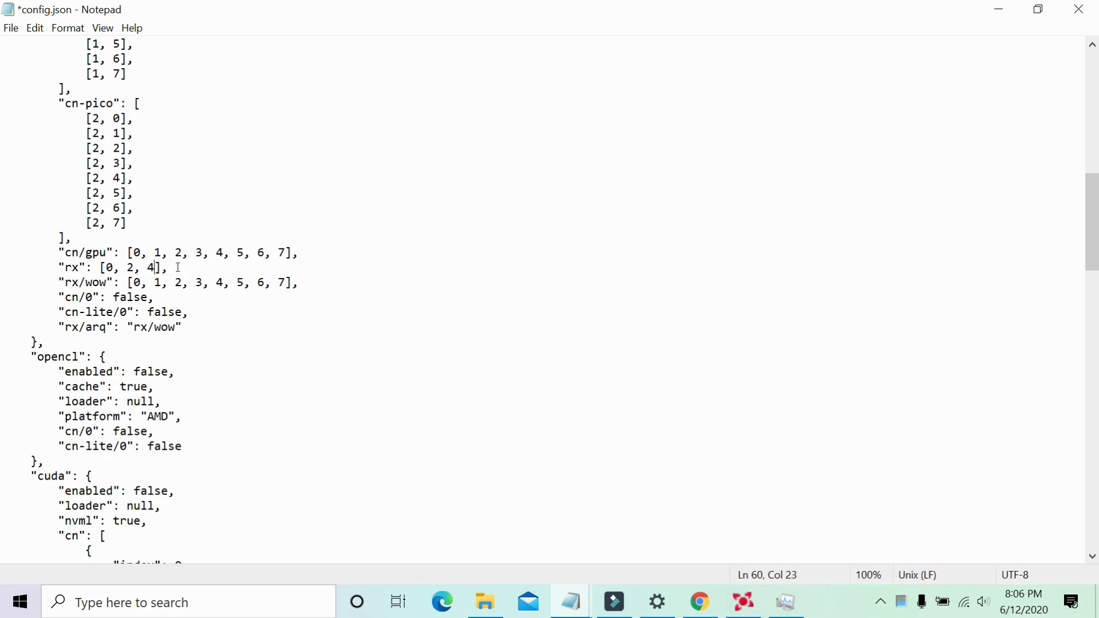
key(BackSpace)
key(BackSpace)
key(BackSpace)
Highlight the edited rx line and review the autosave and background settings above it.
drag(100, 267, 127, 267)
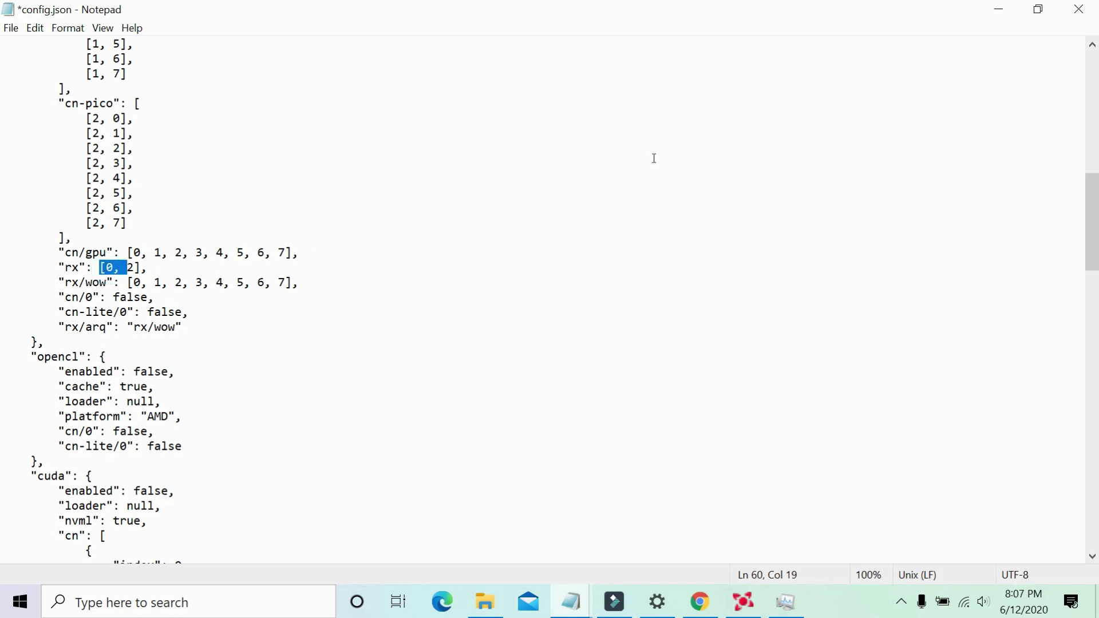
drag(1096, 232, 1097, 205)
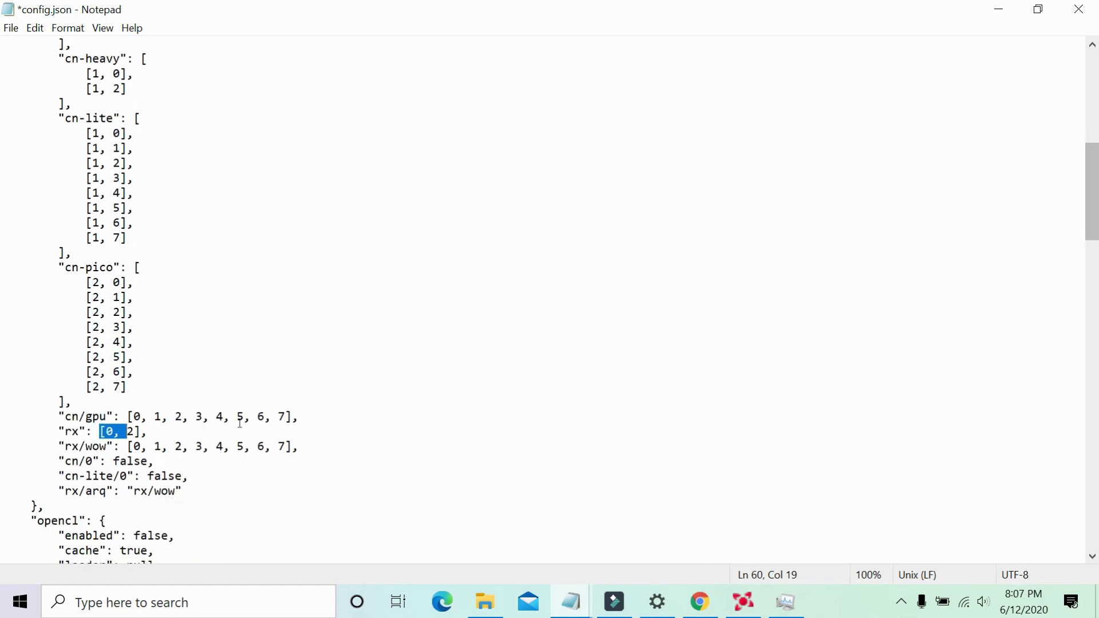
click(59, 433)
drag(59, 434, 148, 429)
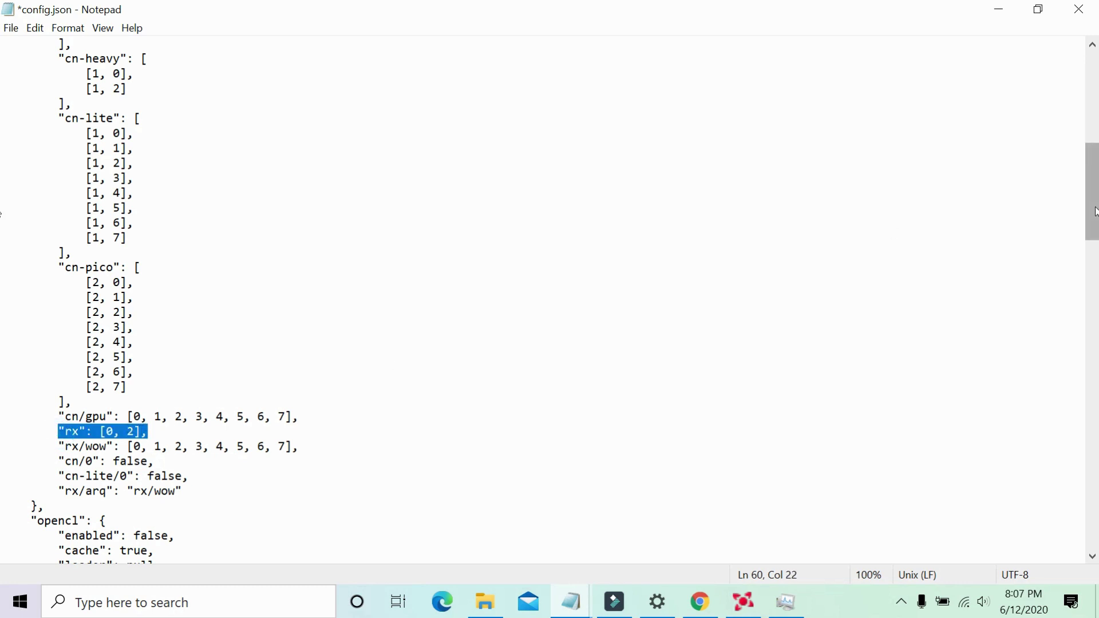
drag(1094, 212, 1094, 134)
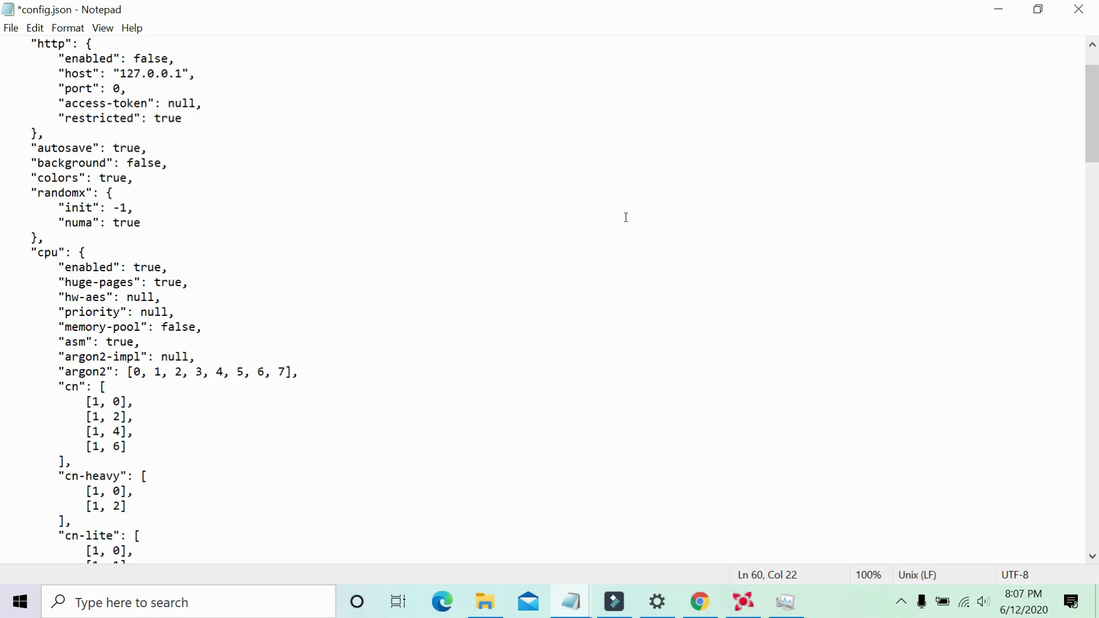
click(159, 153)
click(159, 164)
click(12, 28)
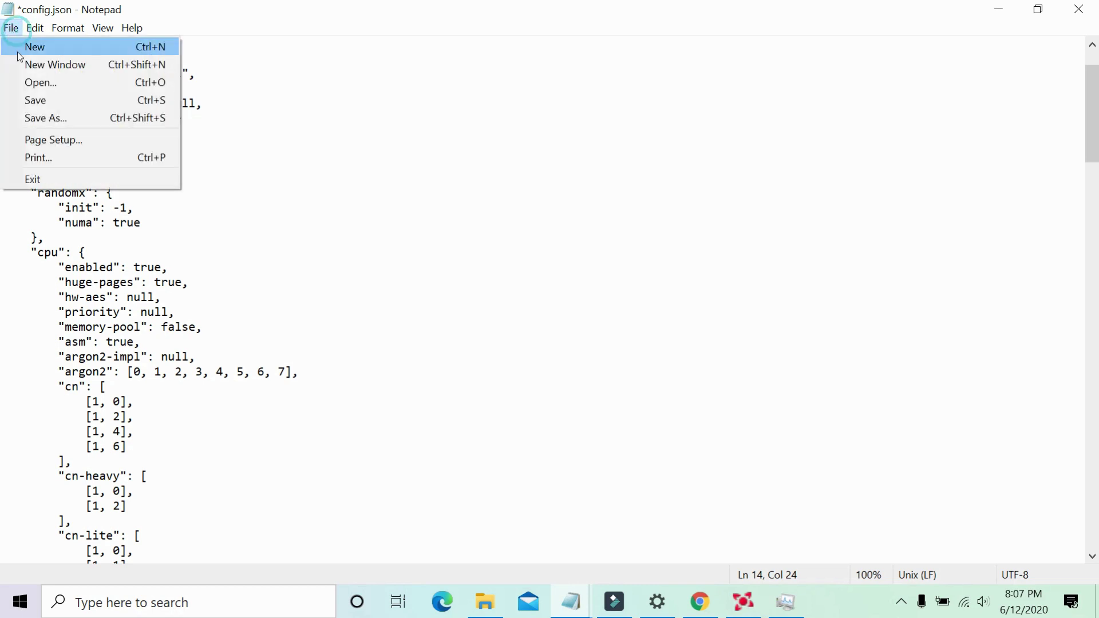
Save config.json with the [0, 2] rx list, then select the background setting's false value.
click(36, 100)
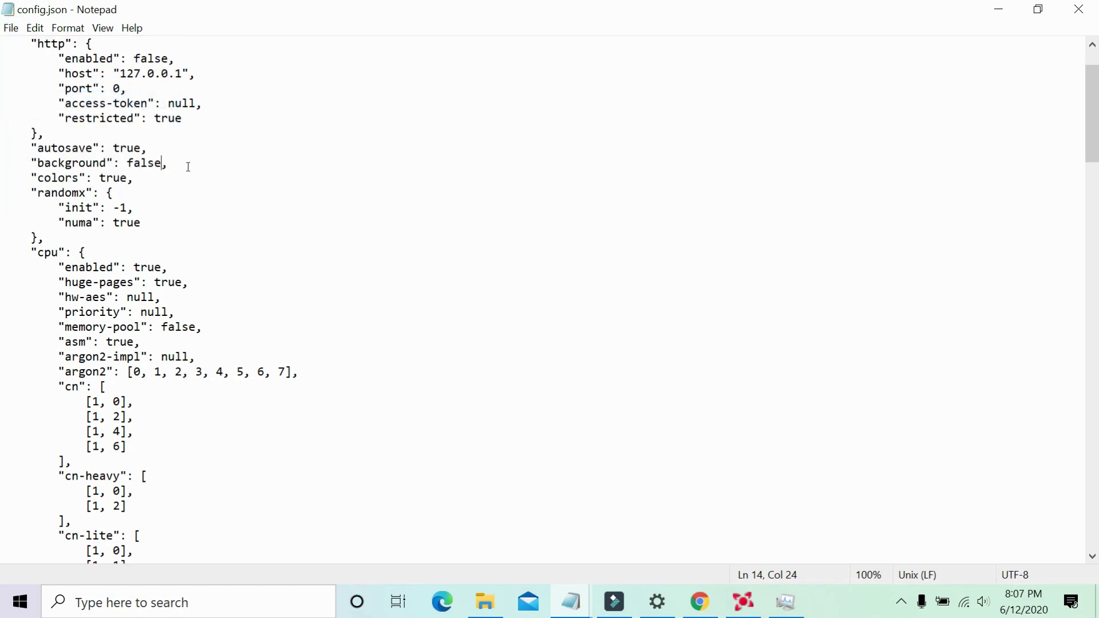
double_click(147, 162)
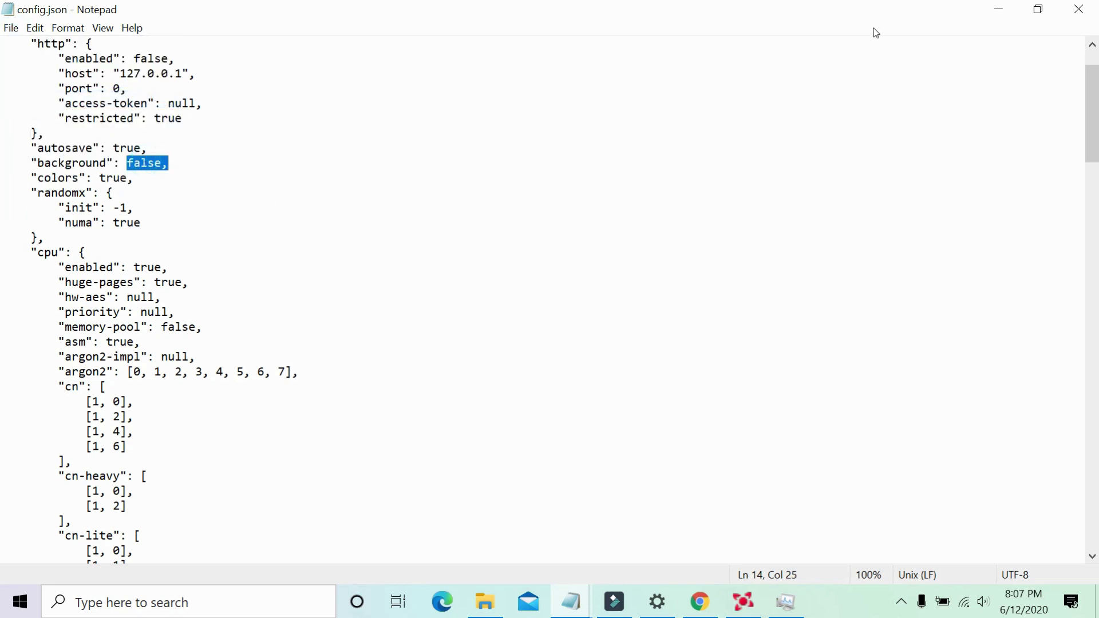
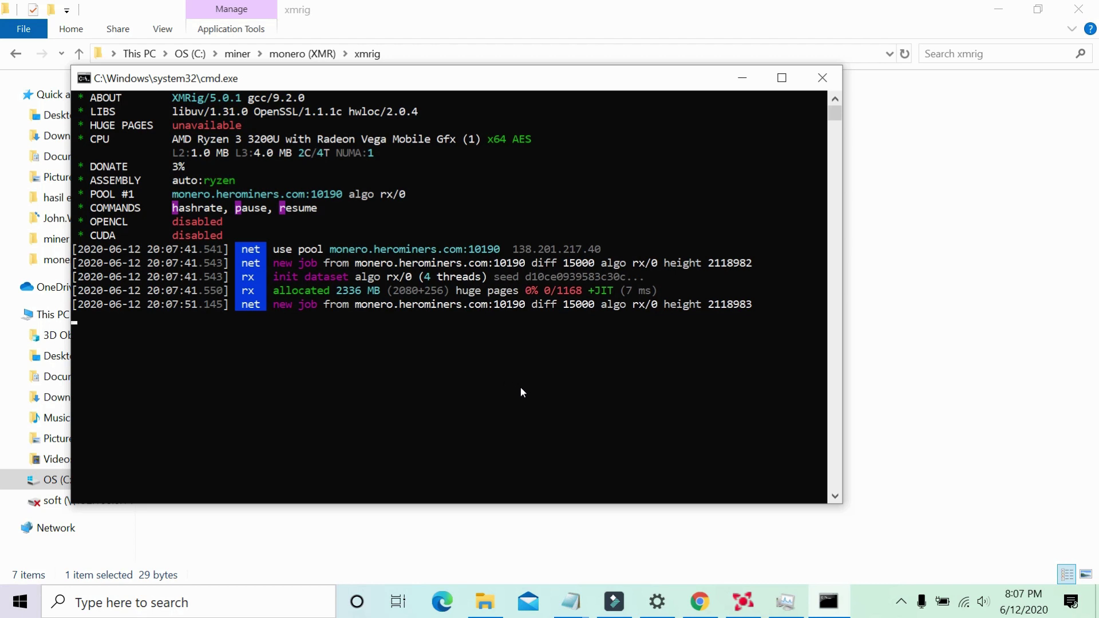
Glance at the Radeon GPU metrics, then close the XMRig Command Prompt window to stop mining.
click(749, 609)
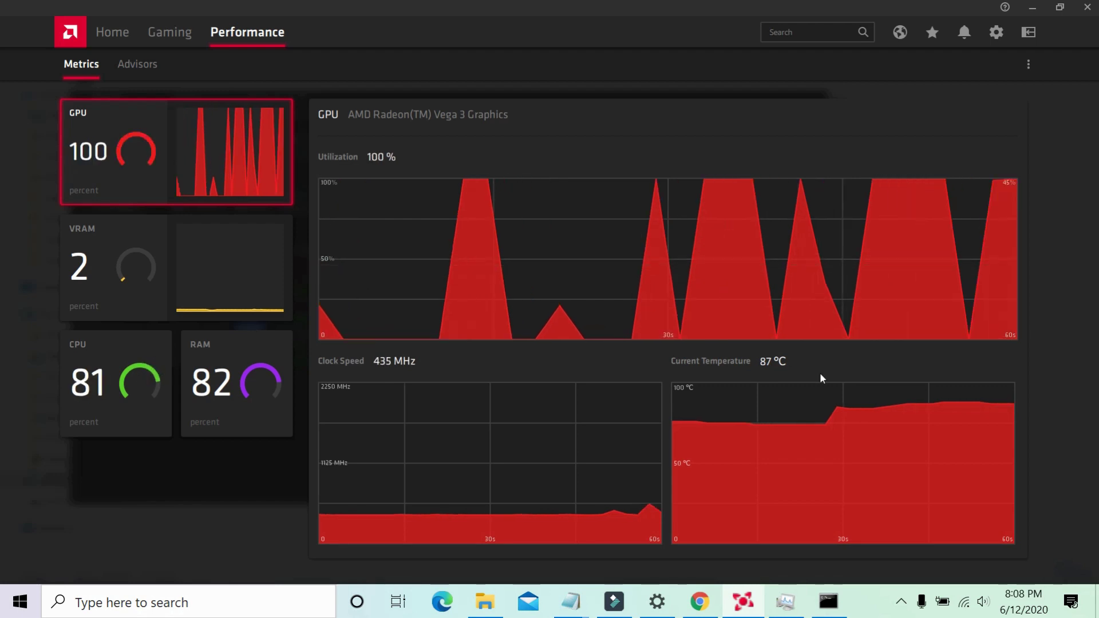
click(1032, 7)
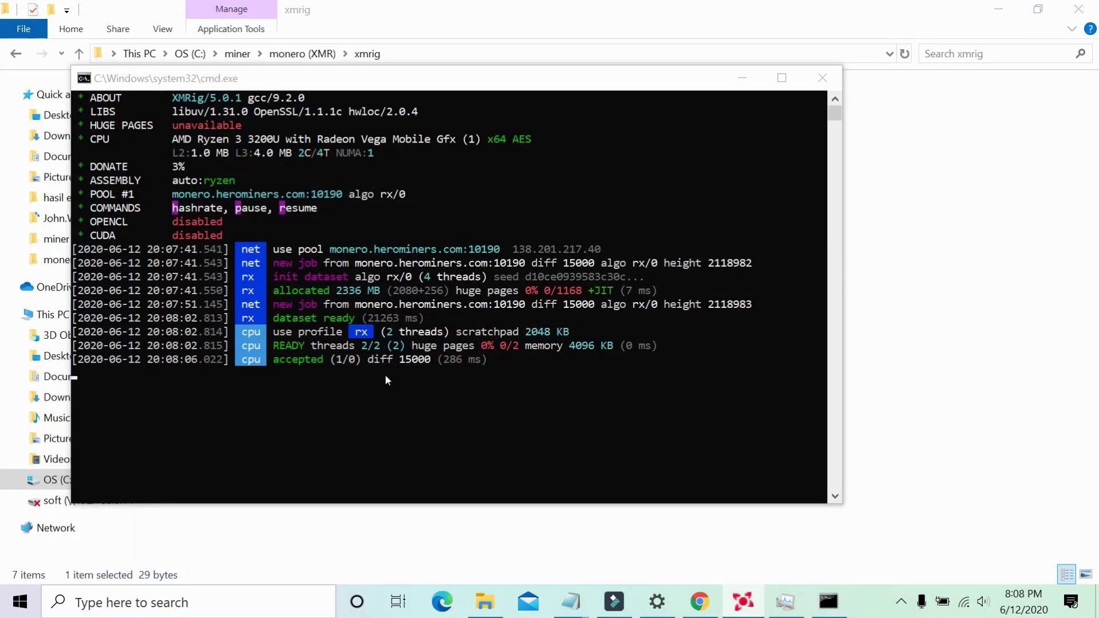
click(324, 348)
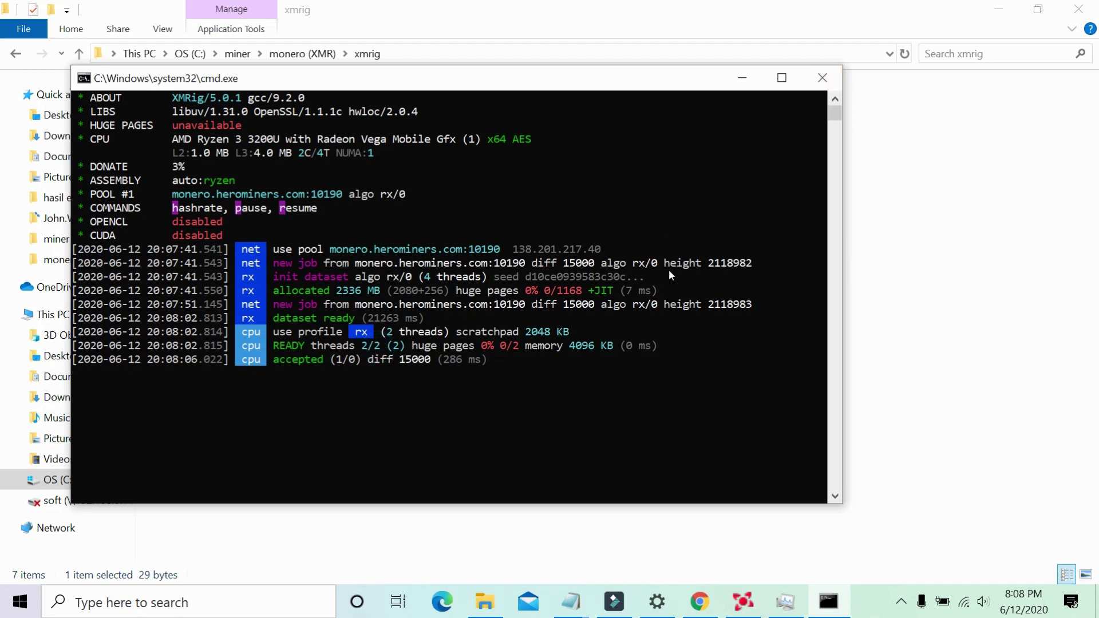
click(825, 78)
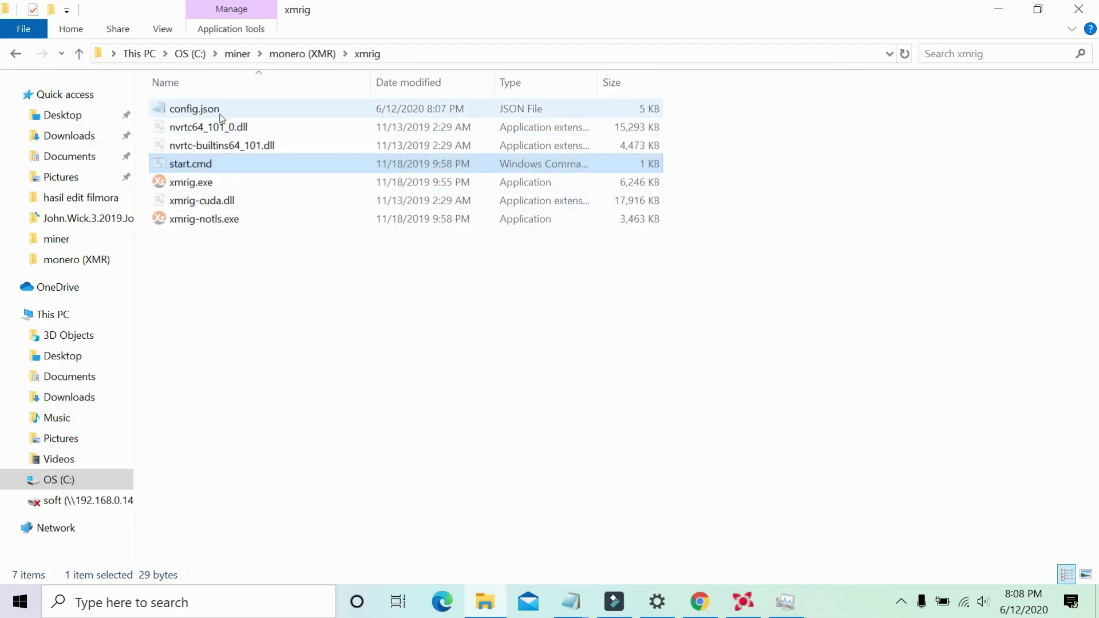
In config.json, replace the background value false with true.
click(223, 115)
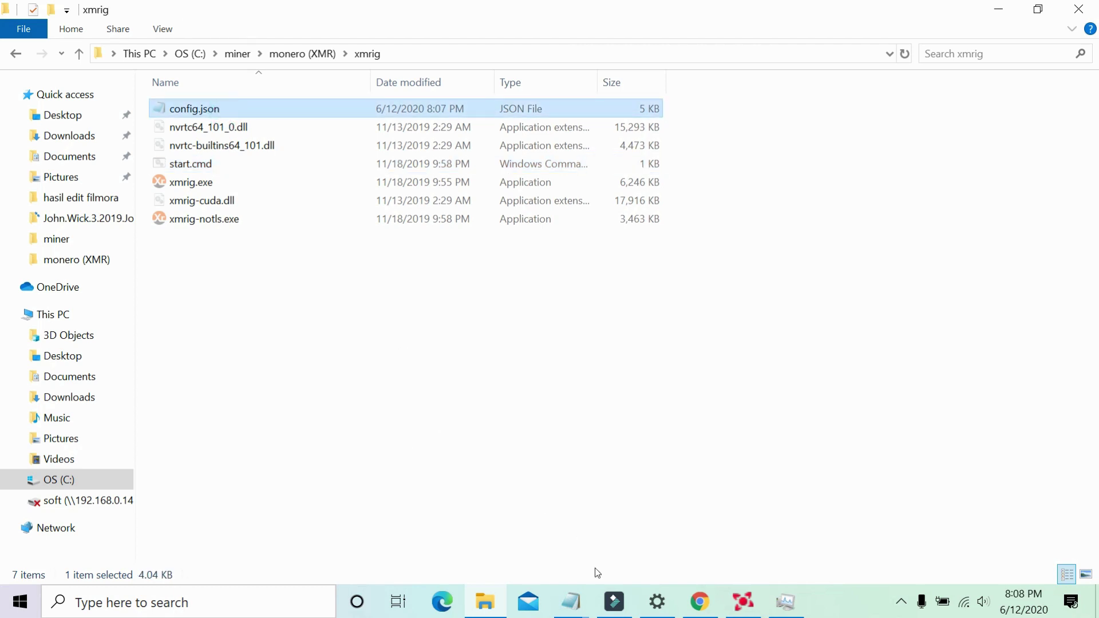
click(571, 601)
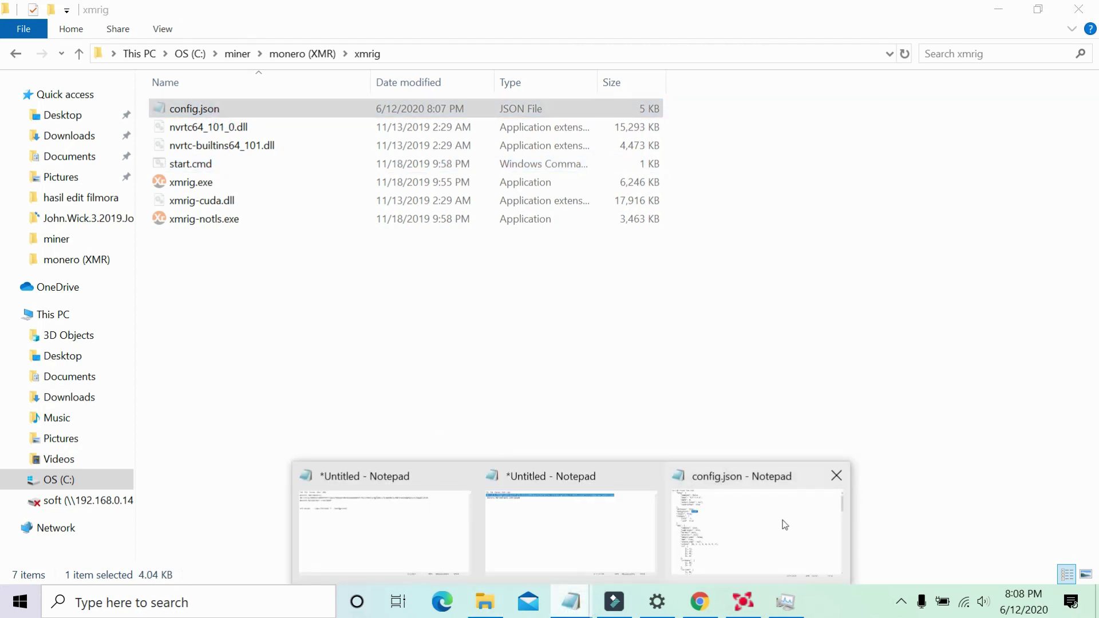
click(785, 525)
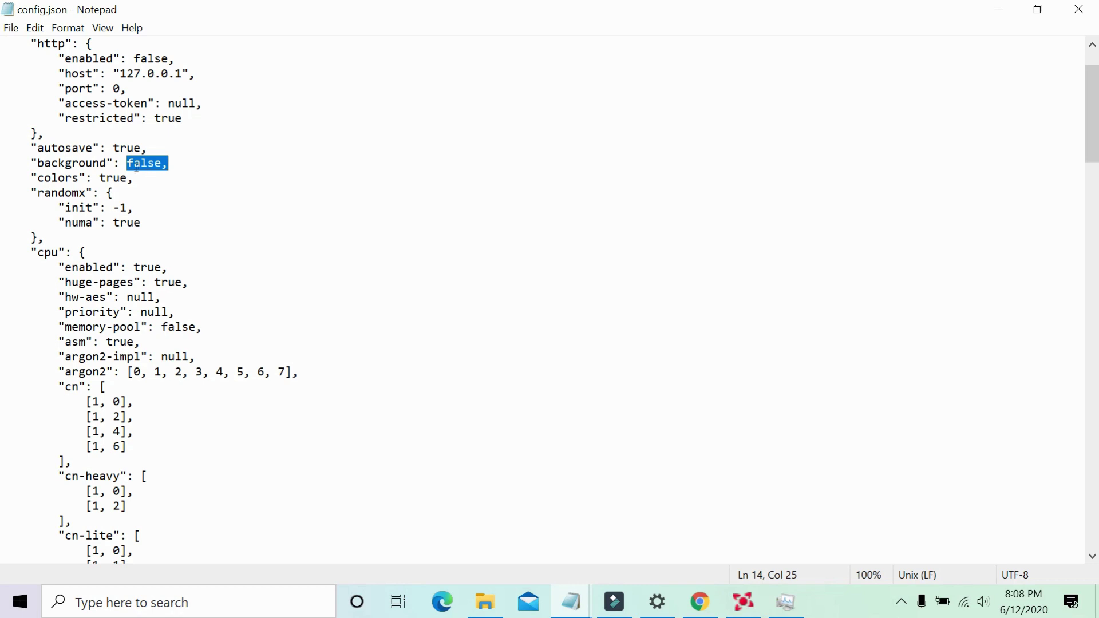
click(162, 163)
double_click(151, 165)
click(162, 164)
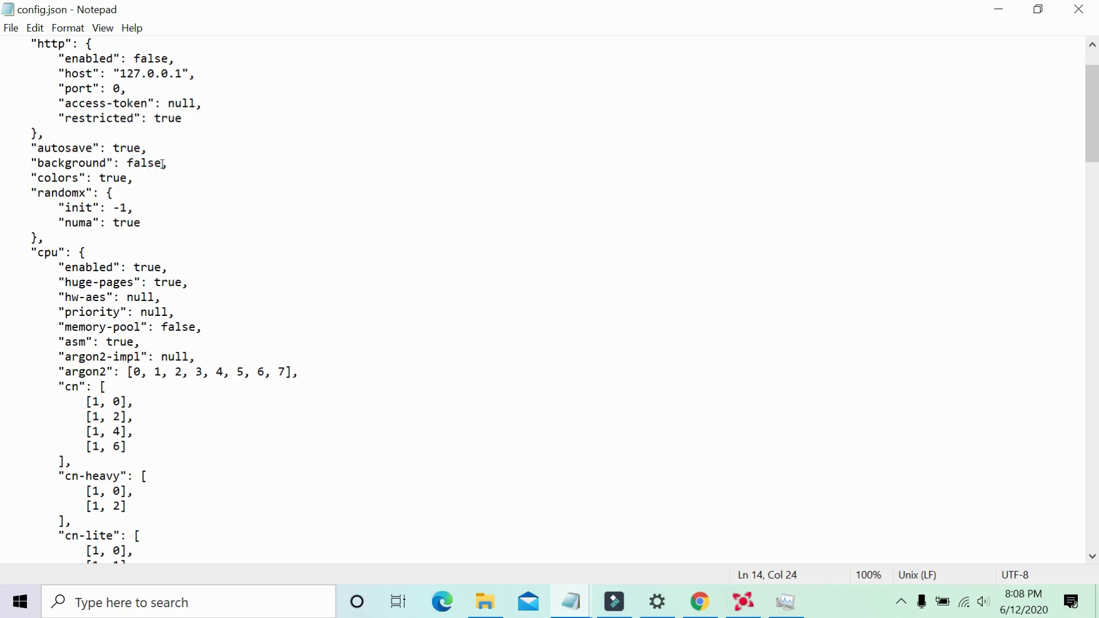
key(BackSpace)
key(BackSpace)
key(BackSpace)
key(BackSpace)
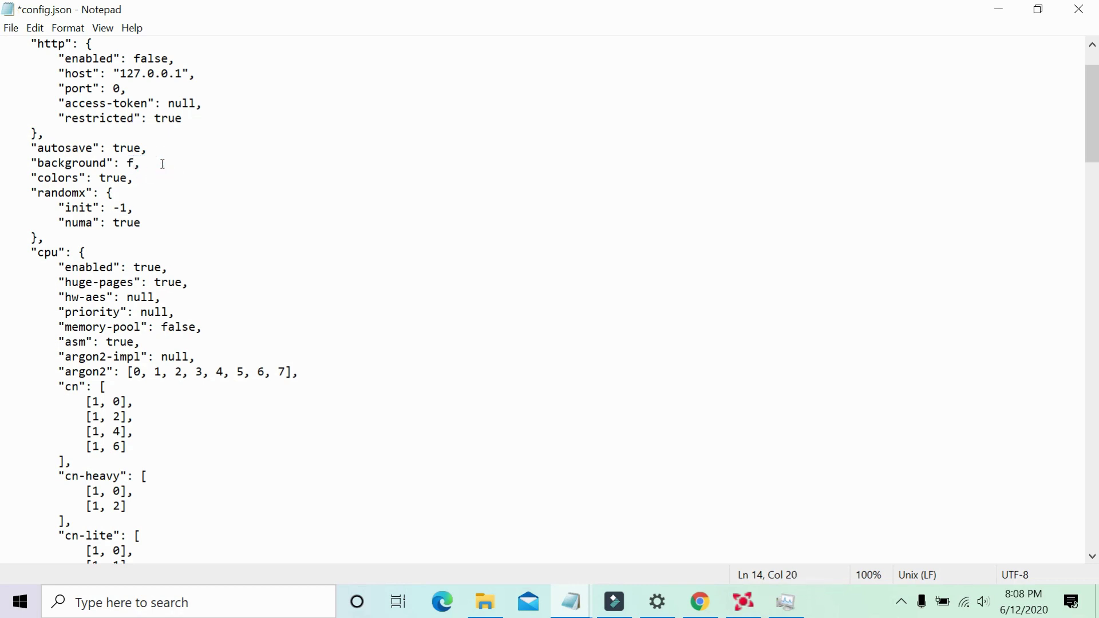
text(true)
Save config.json with background true and minimize Notepad.
click(12, 29)
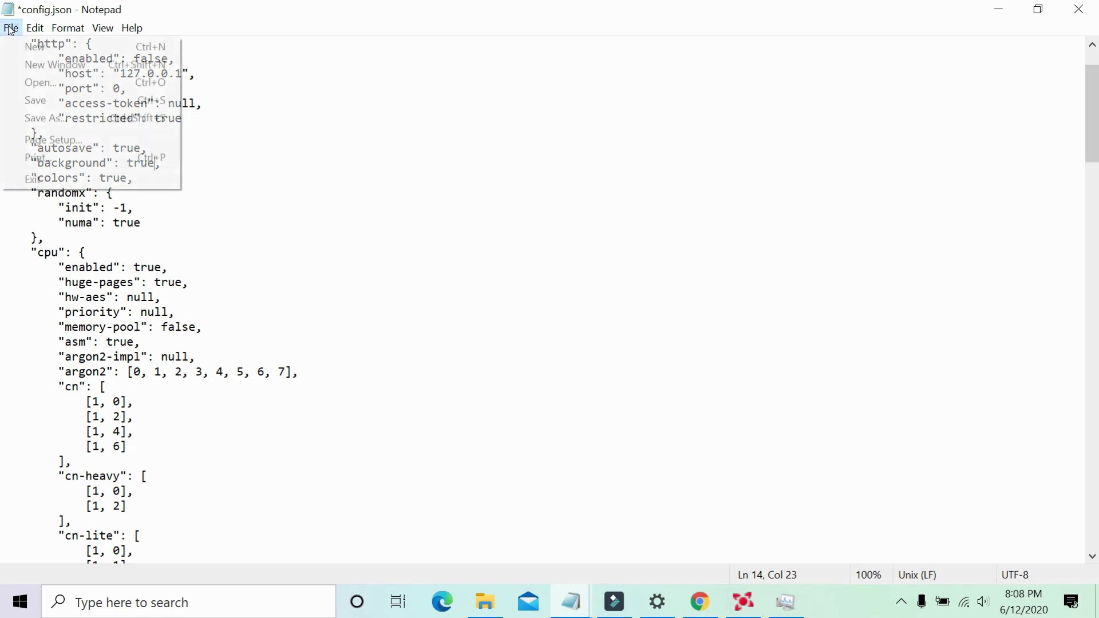
click(45, 105)
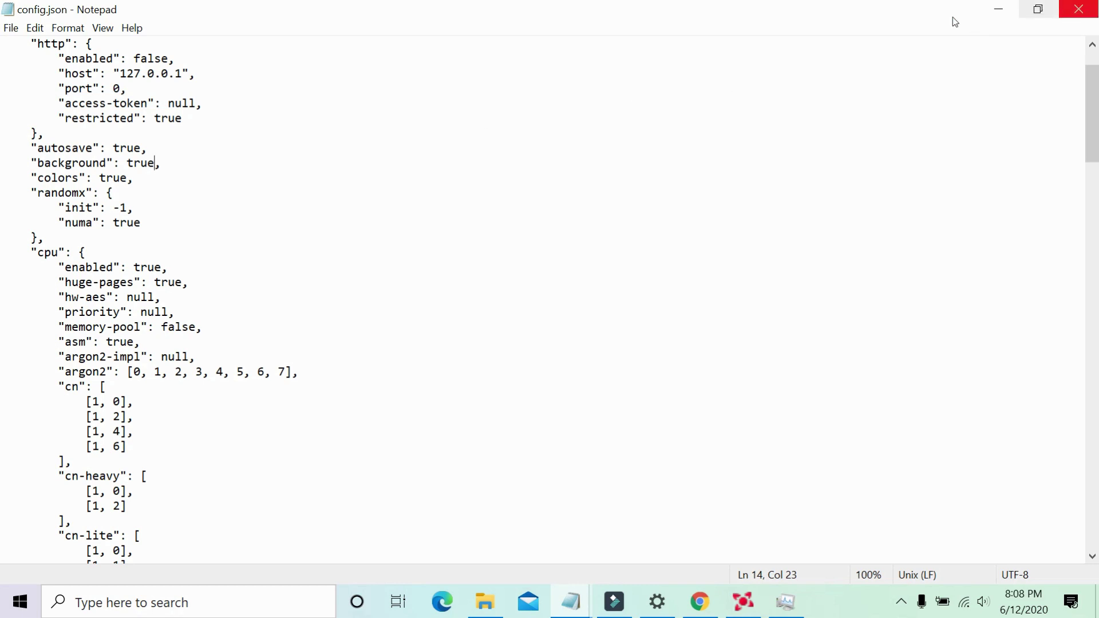
click(10, 28)
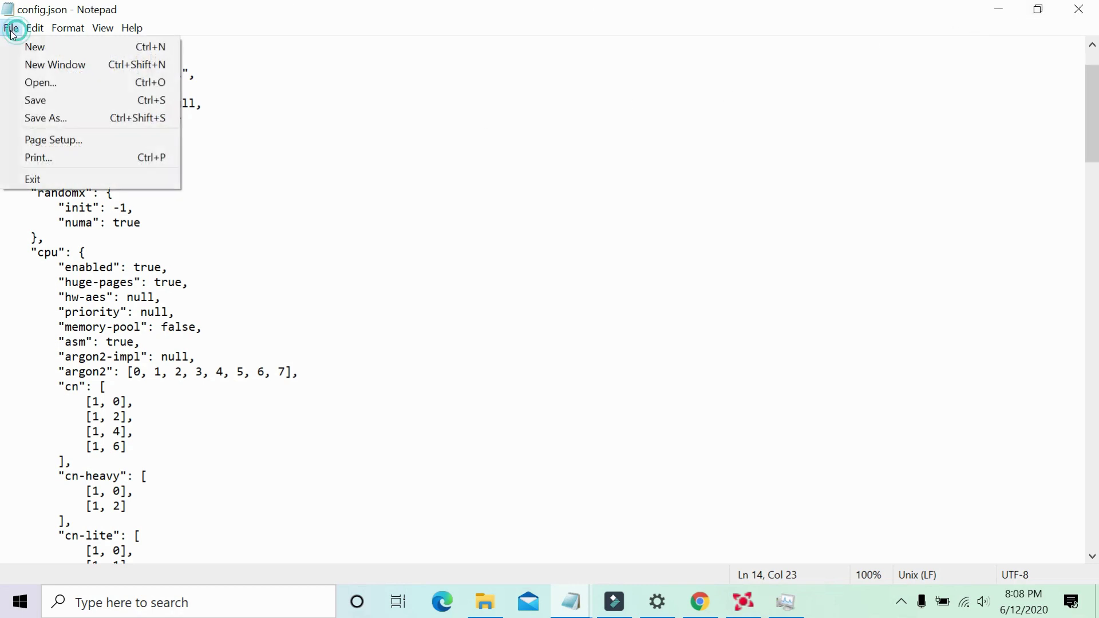
click(524, 6)
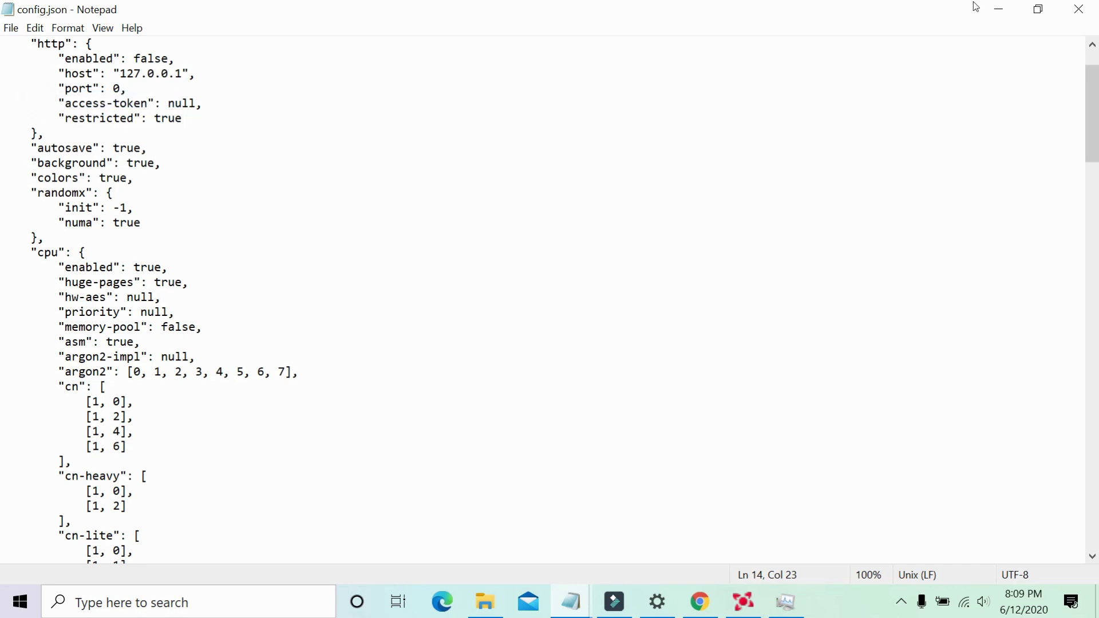
click(1005, 8)
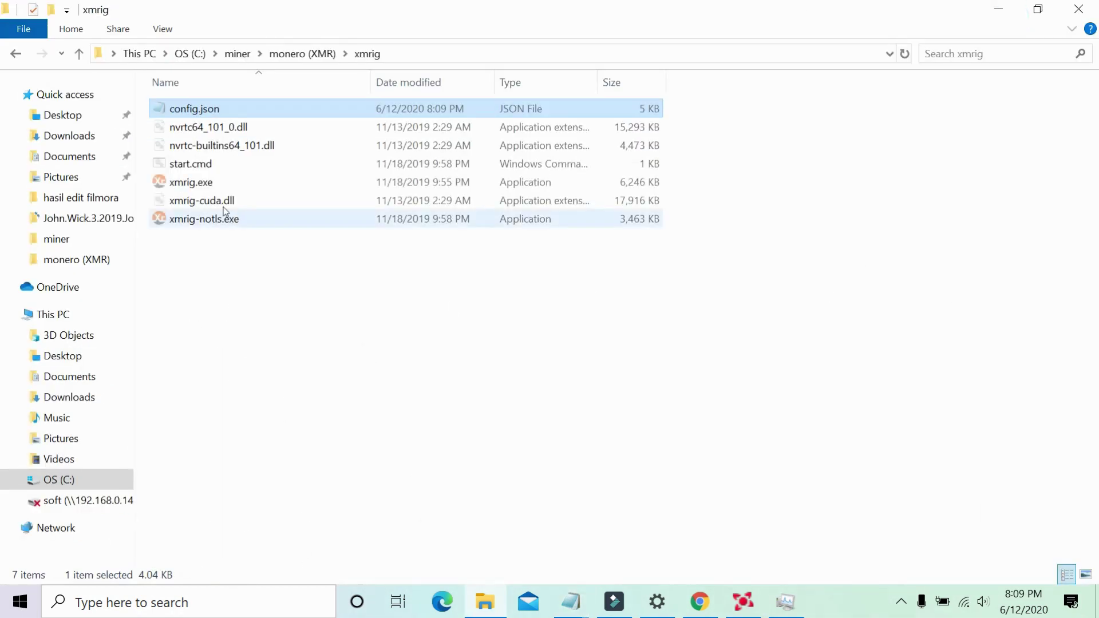
Run start.cmd from the xmrig folder to launch the miner, then minimize Explorer.
click(198, 186)
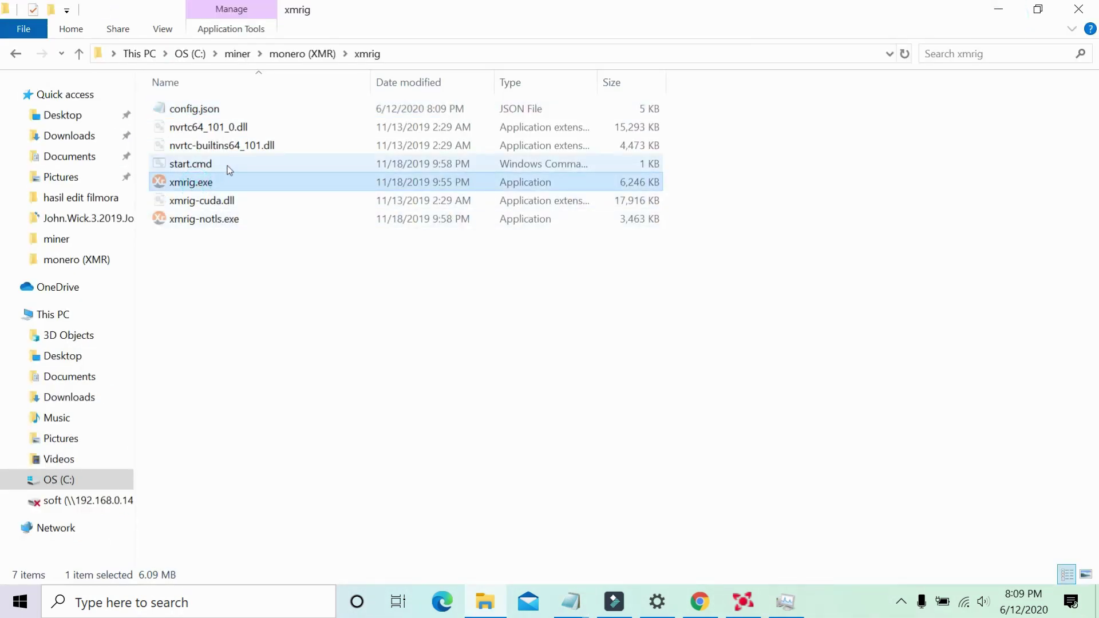
click(227, 165)
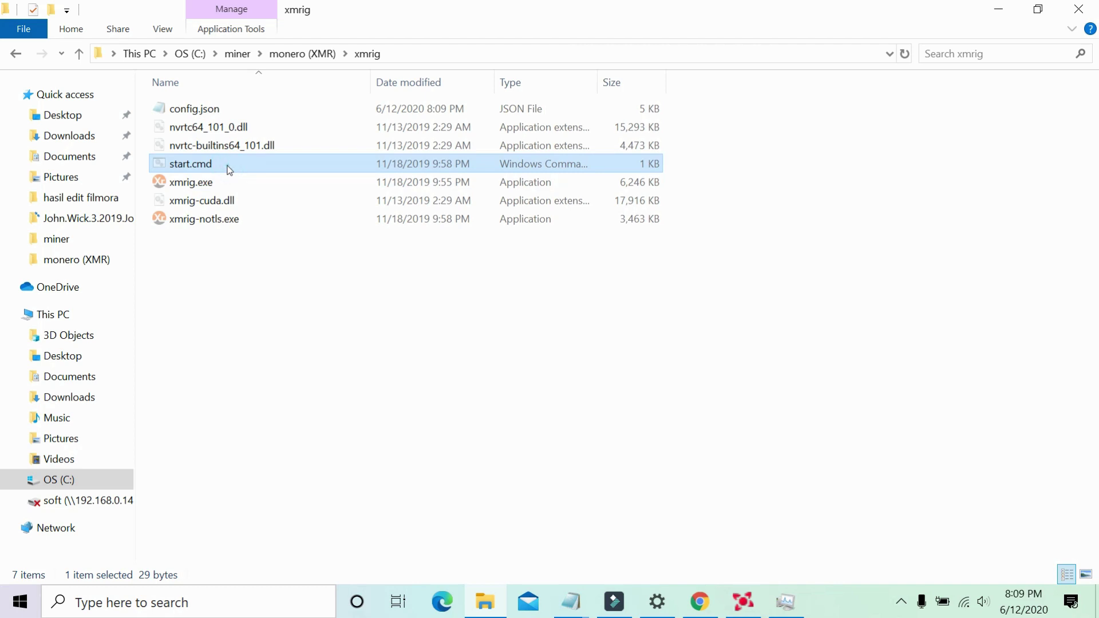
double_click(228, 166)
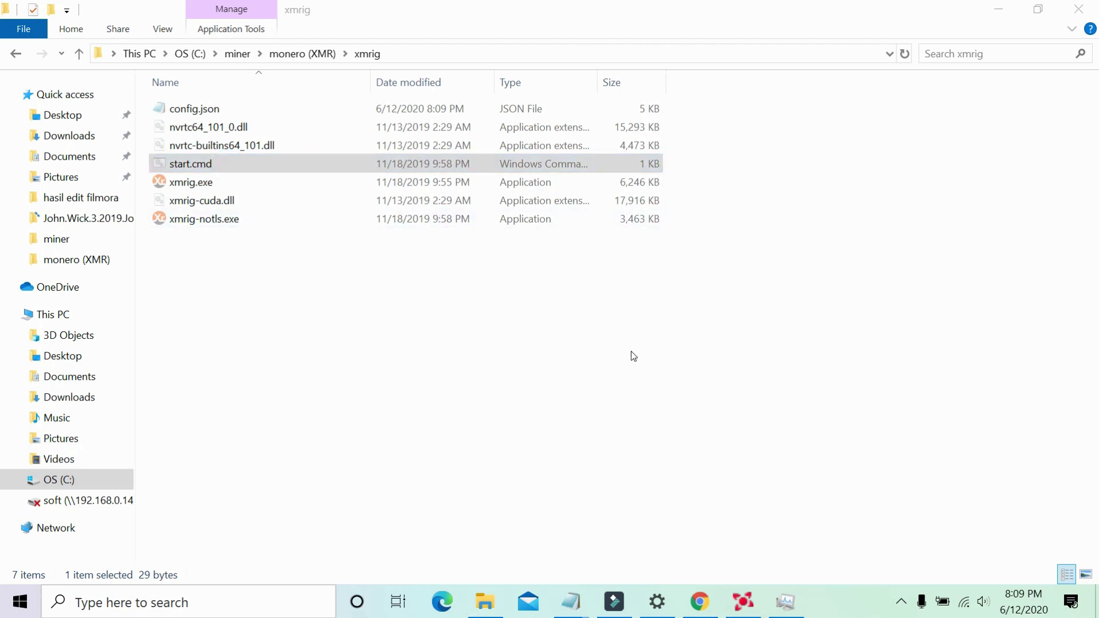
click(1000, 10)
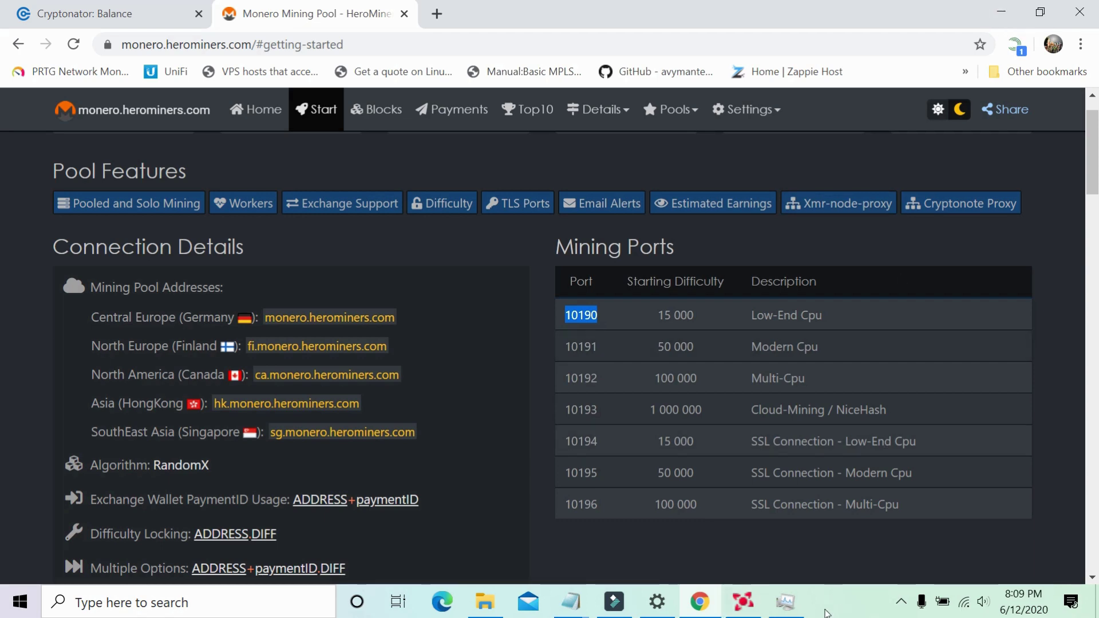
Refresh the desktop and confirm in Task Manager that XMRig miner runs at about 45% CPU.
click(1001, 12)
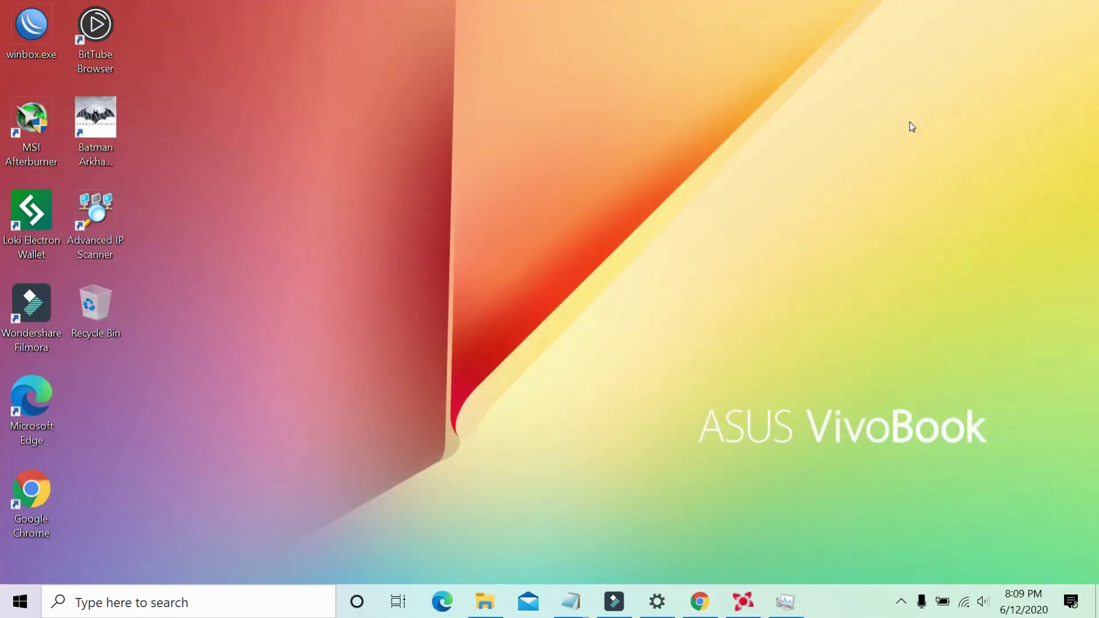
right_click(656, 112)
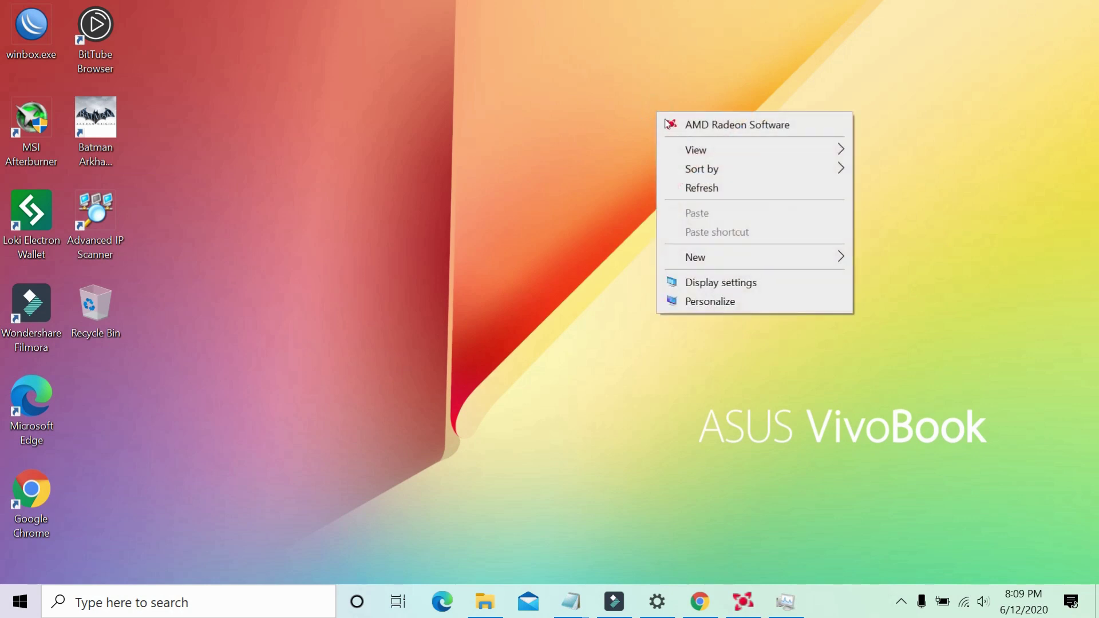
click(716, 185)
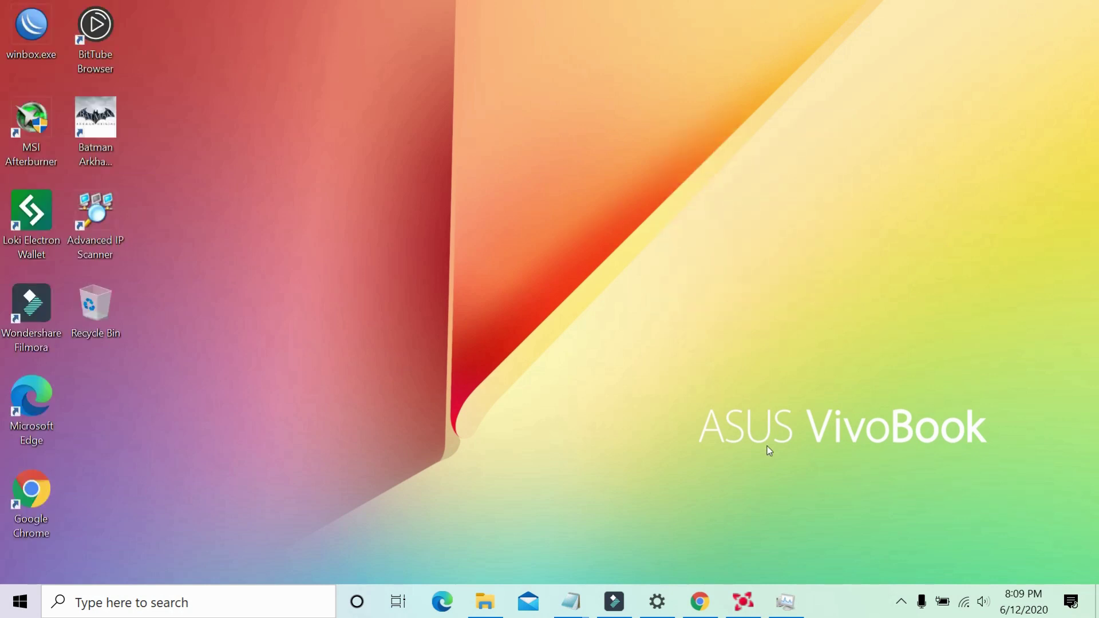
click(786, 602)
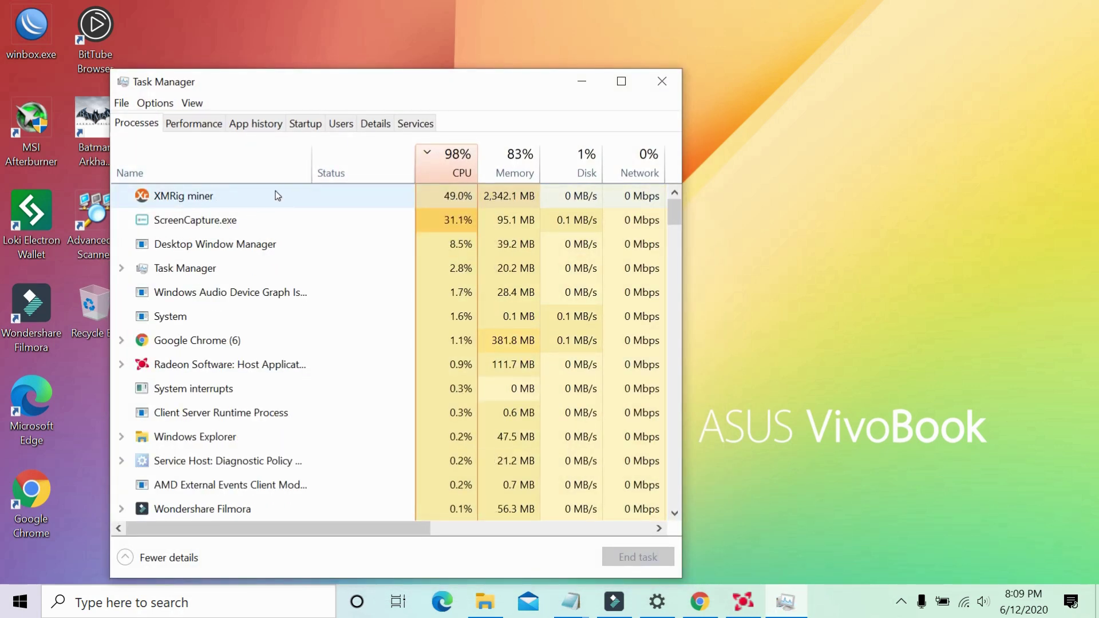
click(324, 195)
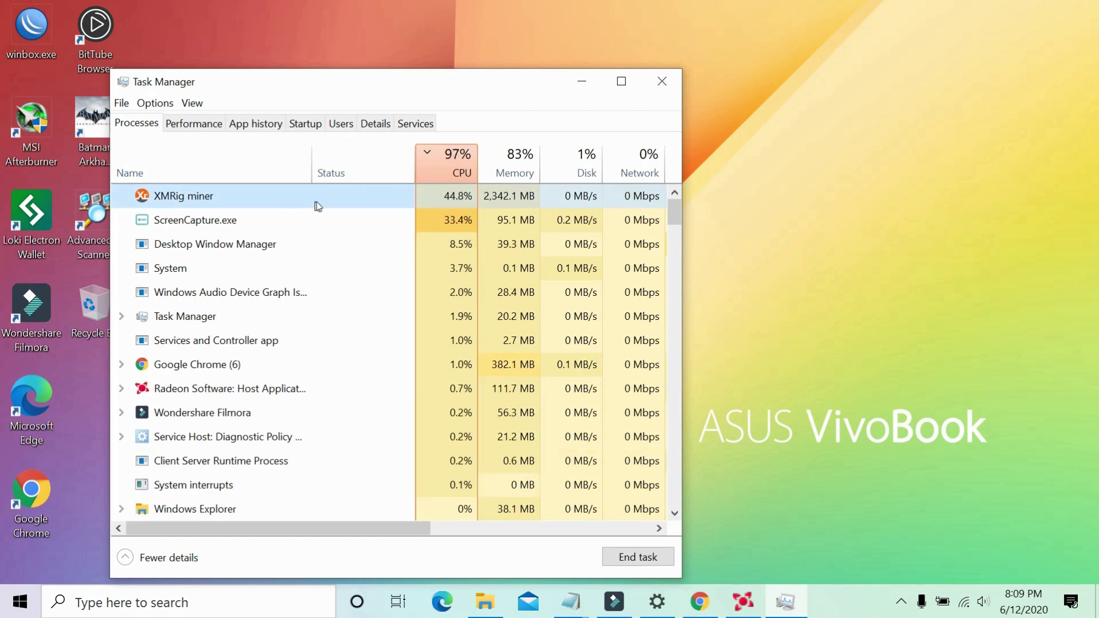
Check the HeroMiners Home stats in Chrome, then reopen config.json showing background true.
click(582, 82)
click(700, 601)
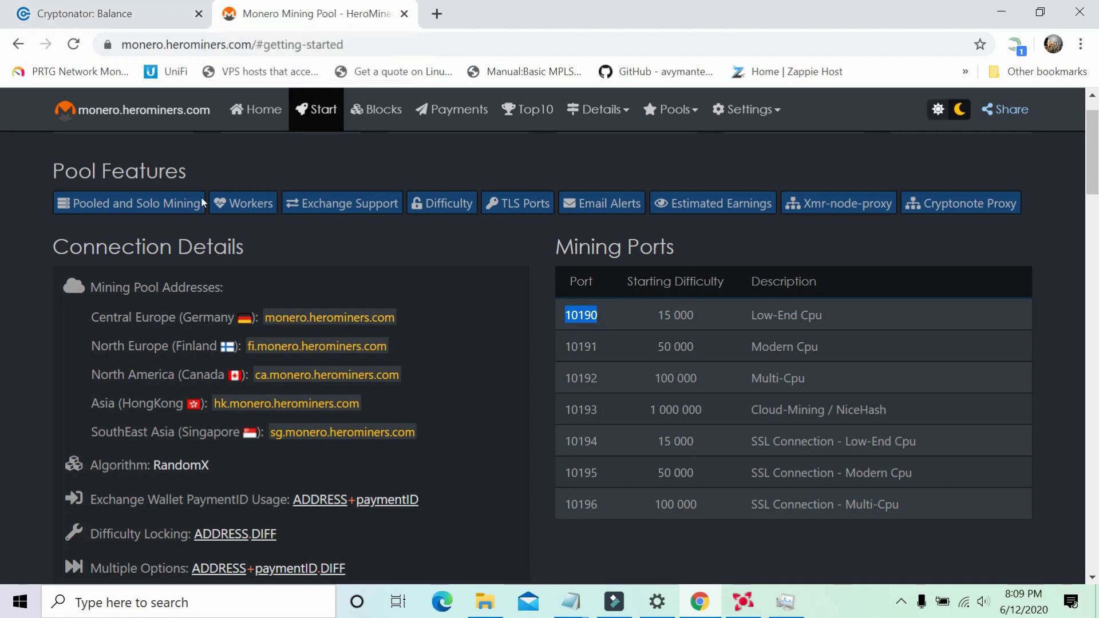
click(261, 112)
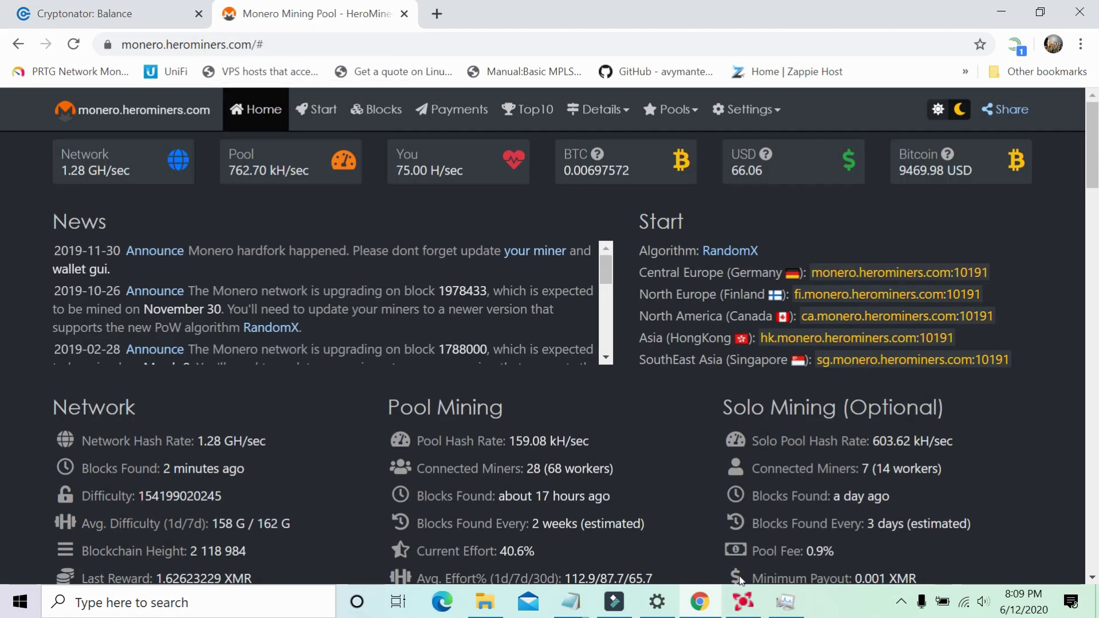
click(570, 612)
click(712, 542)
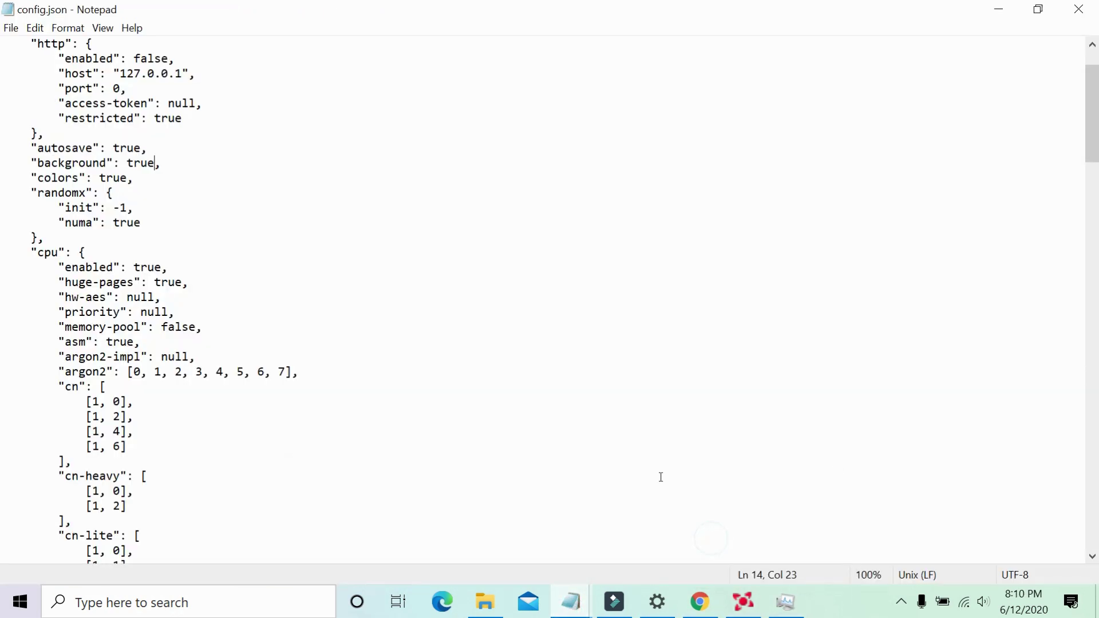
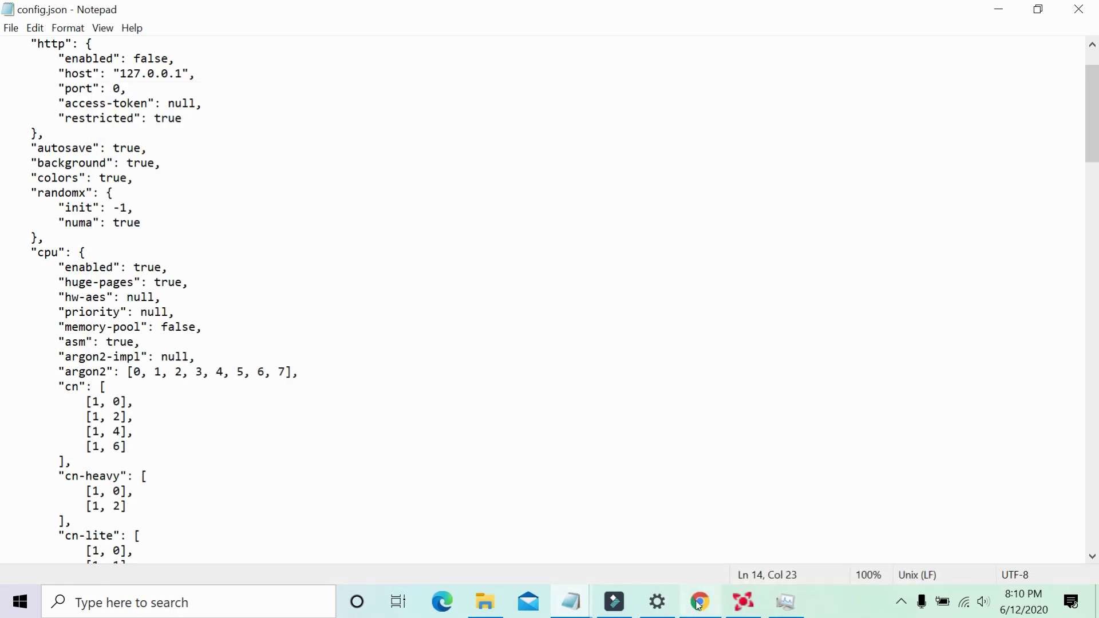
Look up the wallet address's stats on the HeroMiners Monero pool page in Chrome.
click(701, 602)
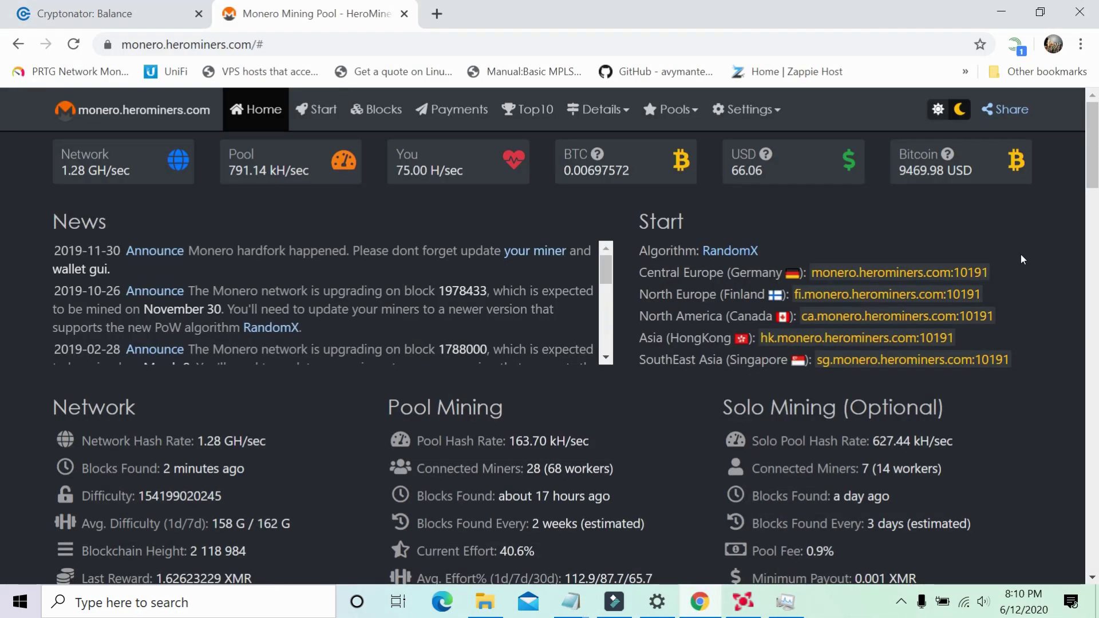
scroll(1084, 158, down, 10)
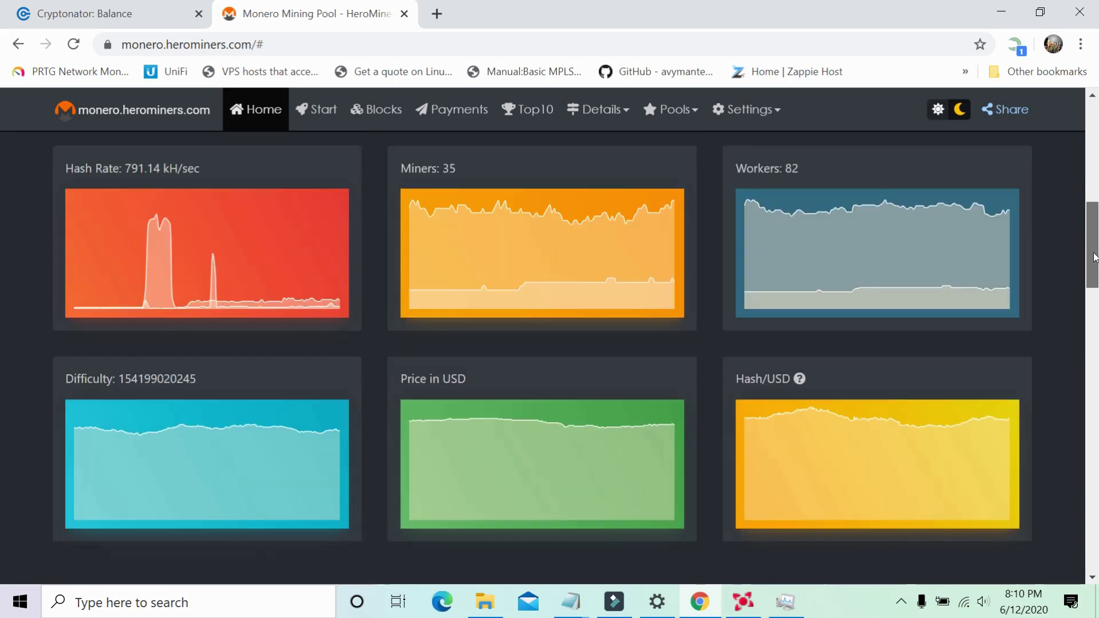
scroll(1, 239, up, 5)
scroll(1, 290, down, 7)
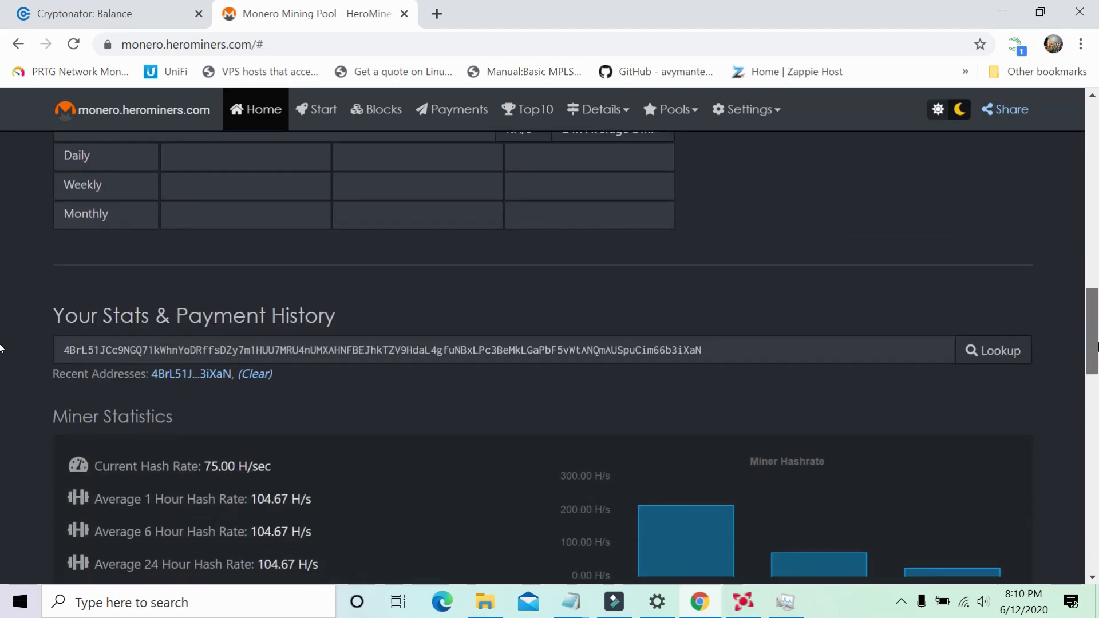
triple_click(791, 337)
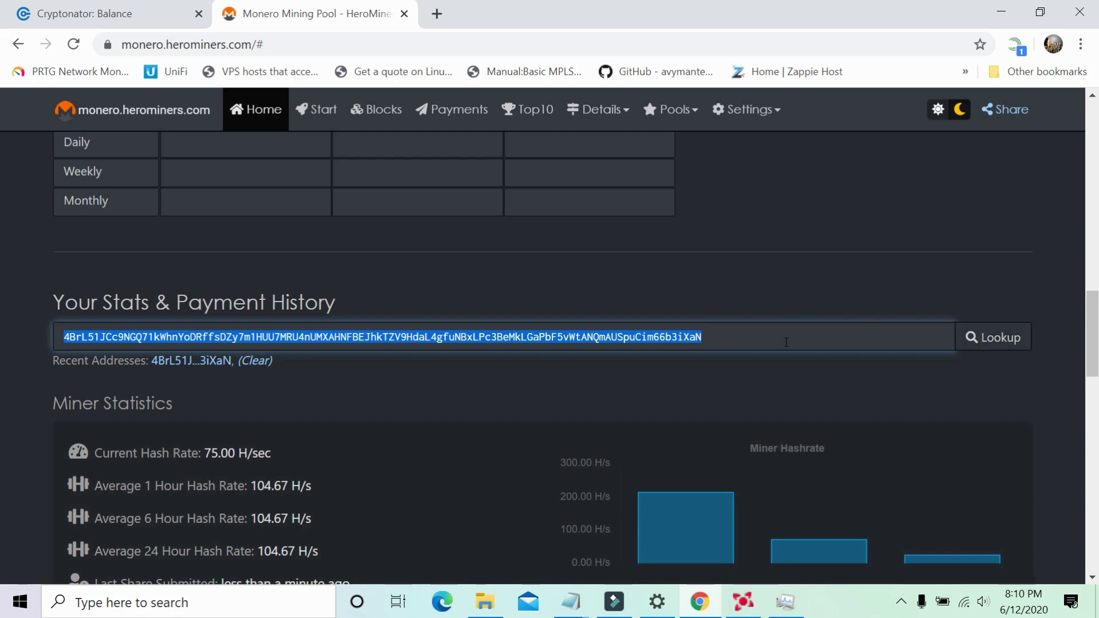
click(787, 342)
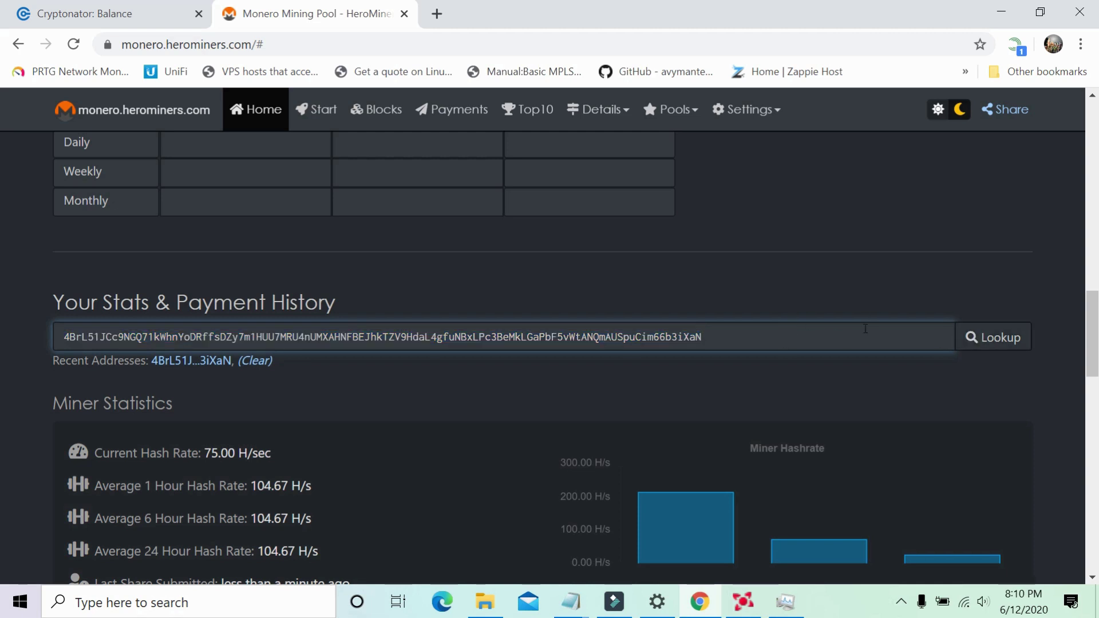
click(991, 337)
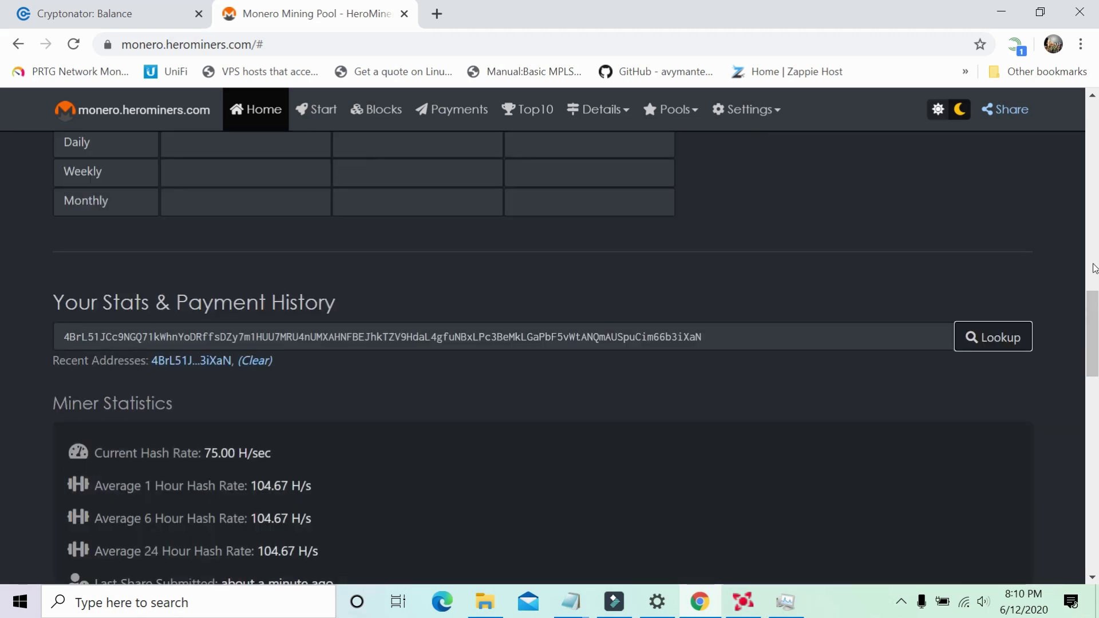
Review miner statistics, estimated earnings and workers: 75.00 H/sec, 11 valid shares, 0 XMR pending.
scroll(2, 351, down, 5)
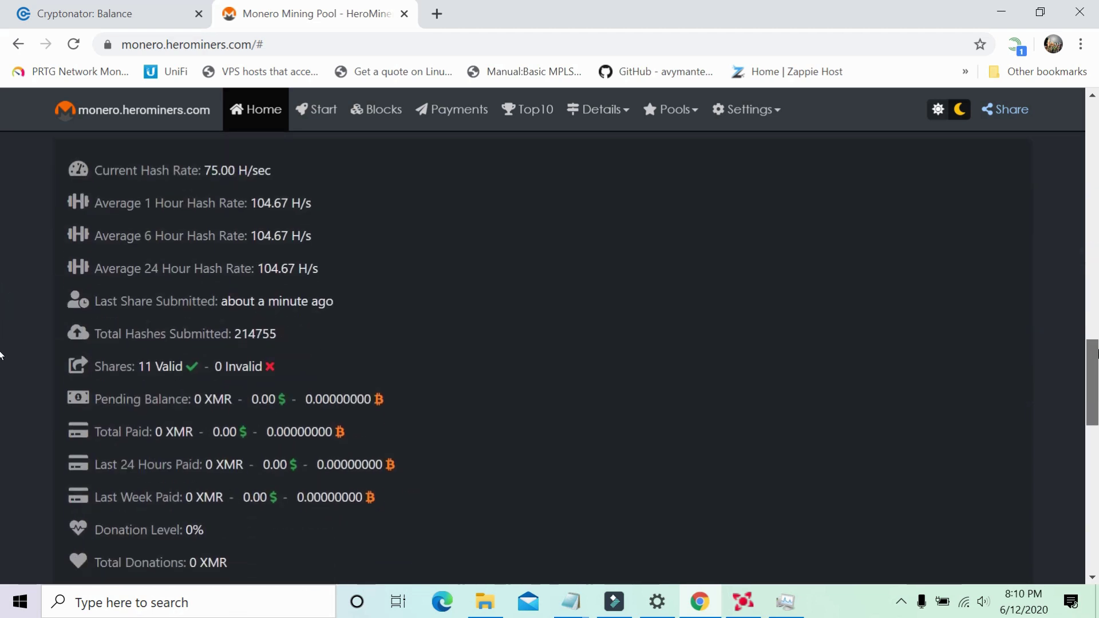
scroll(1, 355, down, 8)
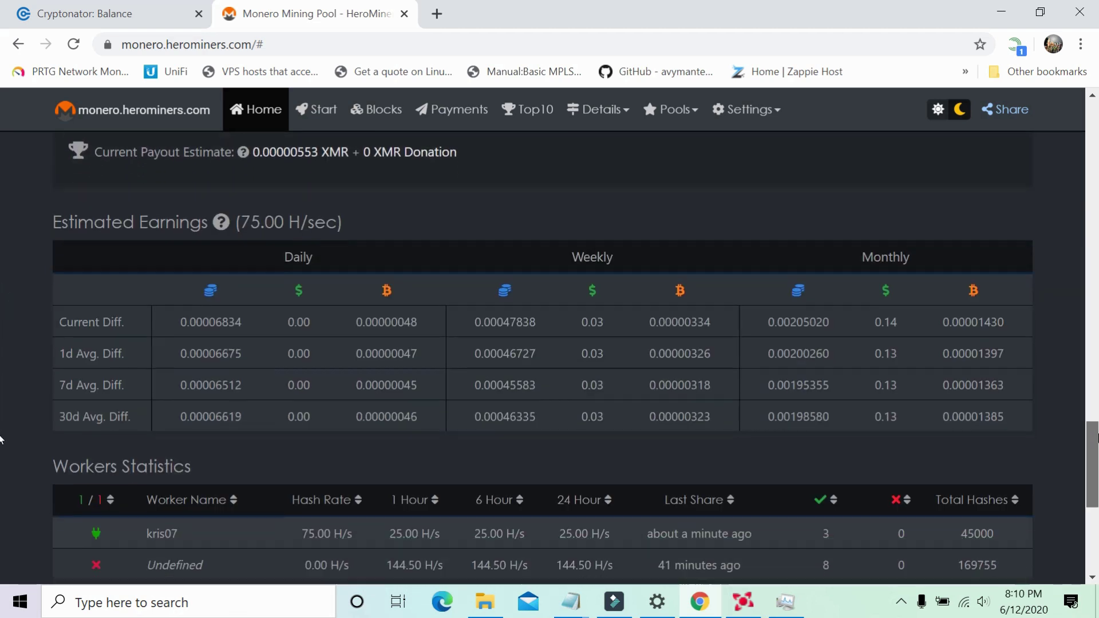
scroll(1, 440, down, 3)
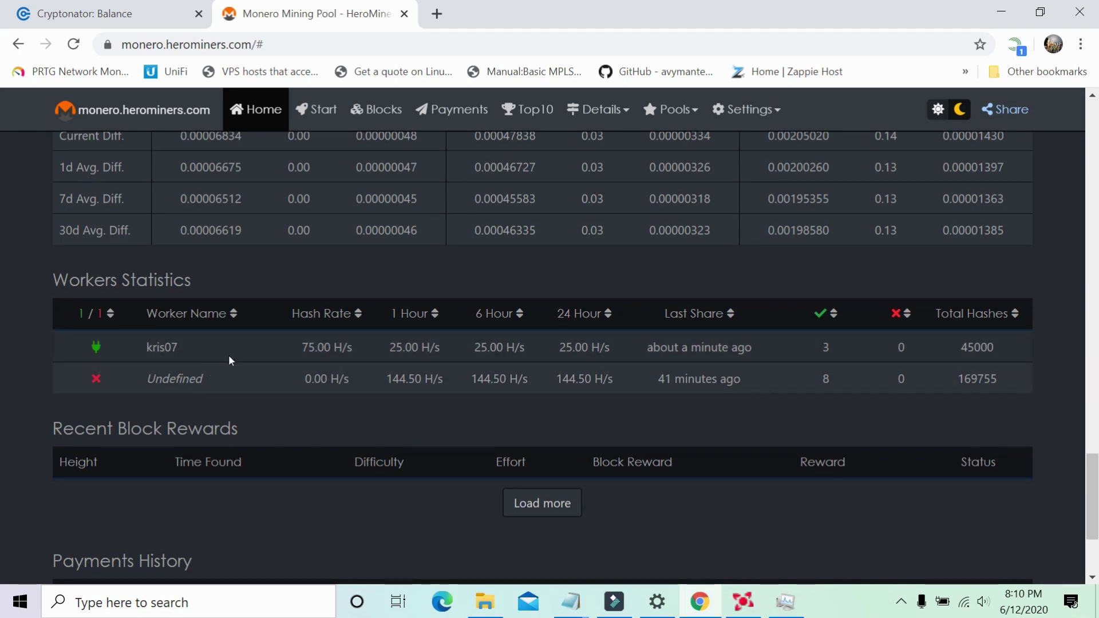
scroll(2, 484, up, 1)
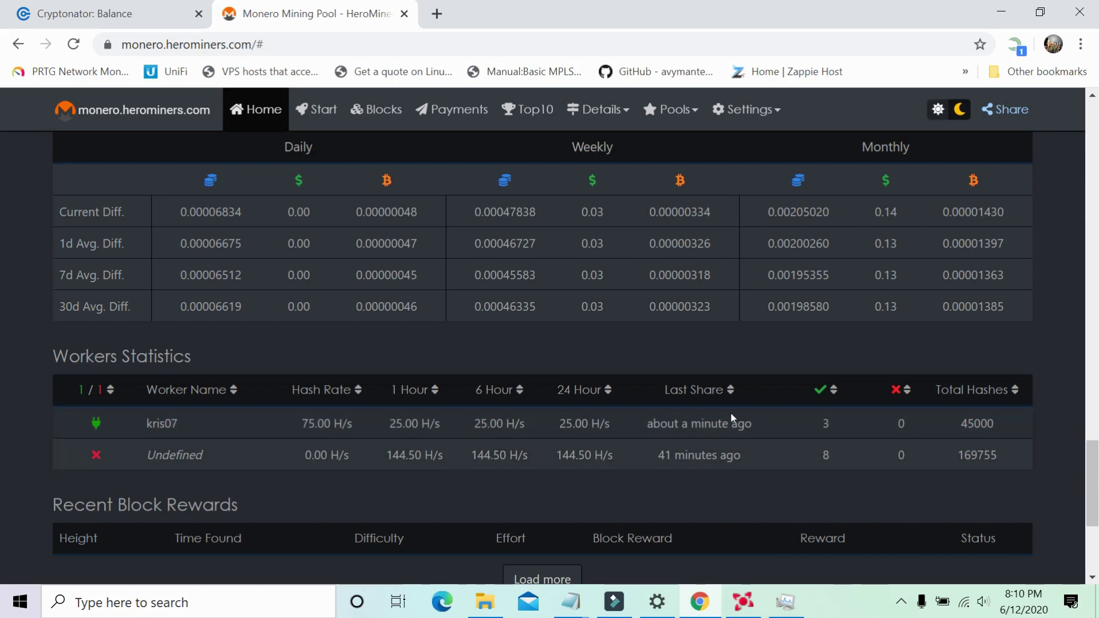
drag(1090, 458, 1089, 352)
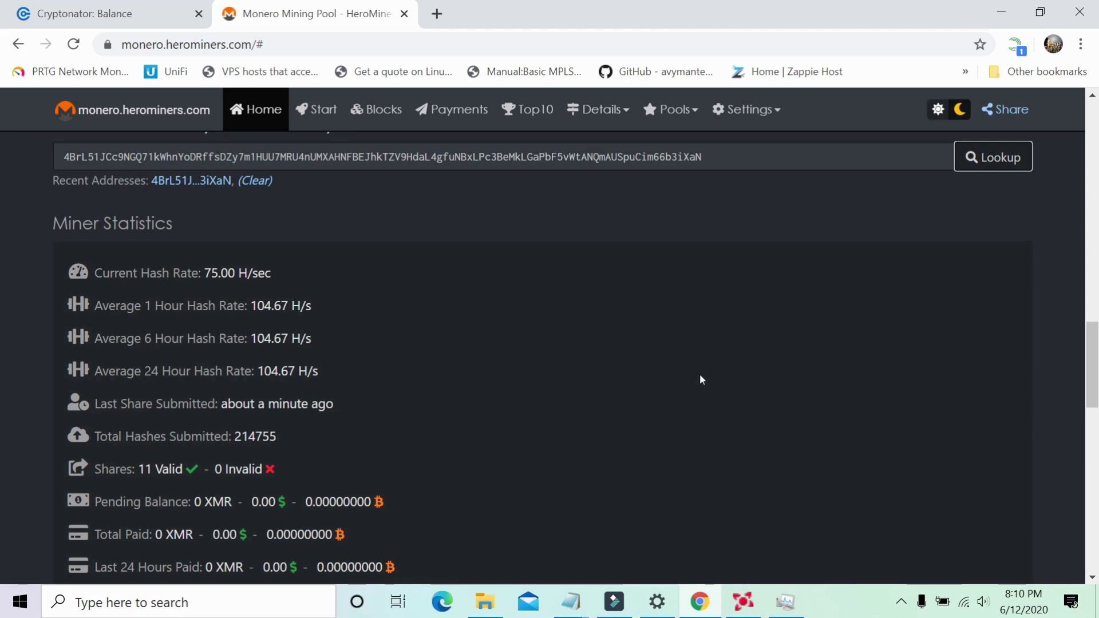
drag(1091, 367, 1091, 193)
drag(1096, 280, 1096, 394)
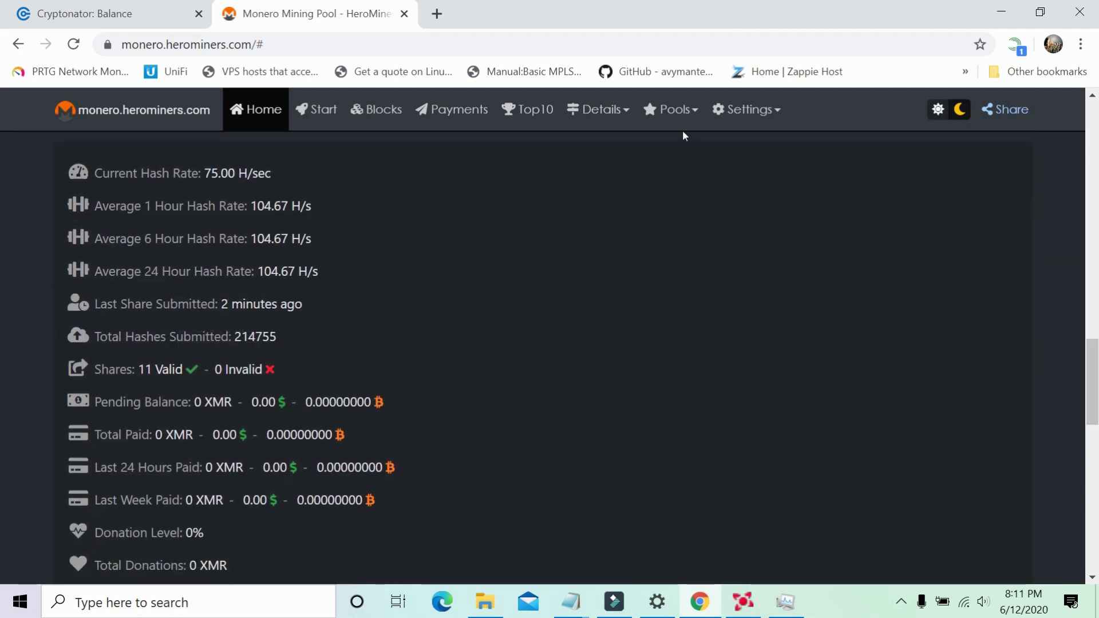
End the XMRig miner process in Task Manager, then close Task Manager.
click(786, 601)
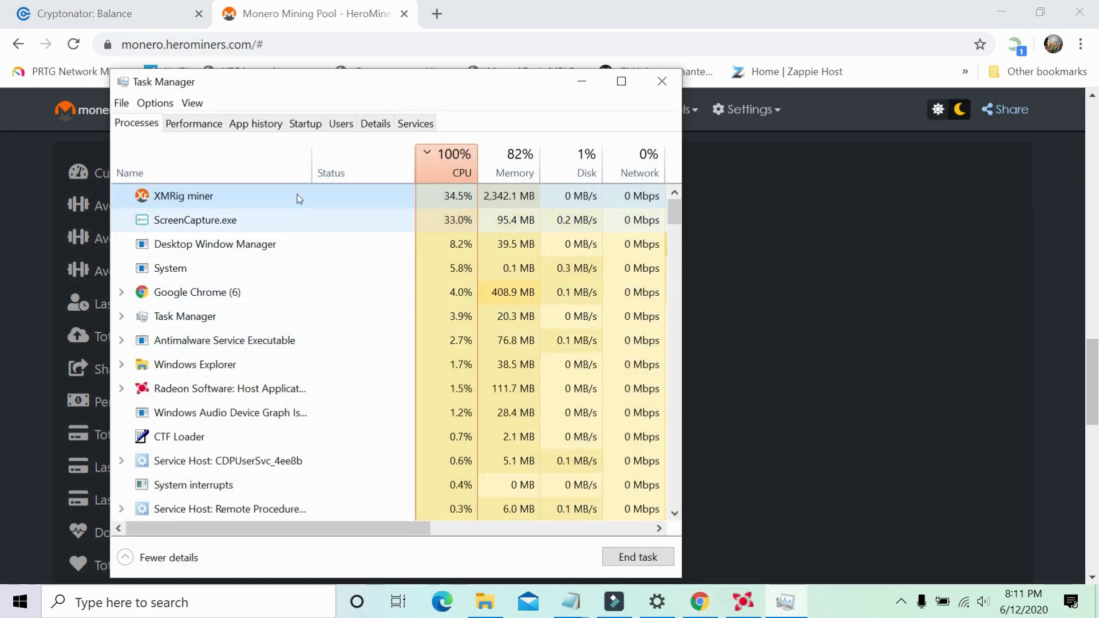
right_click(321, 195)
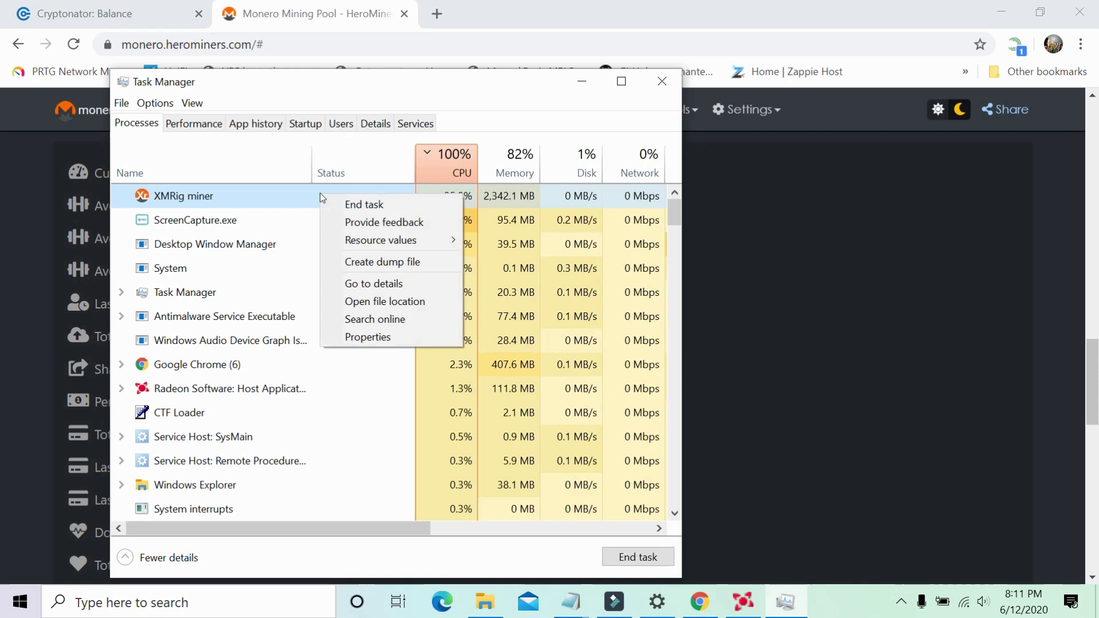
click(353, 205)
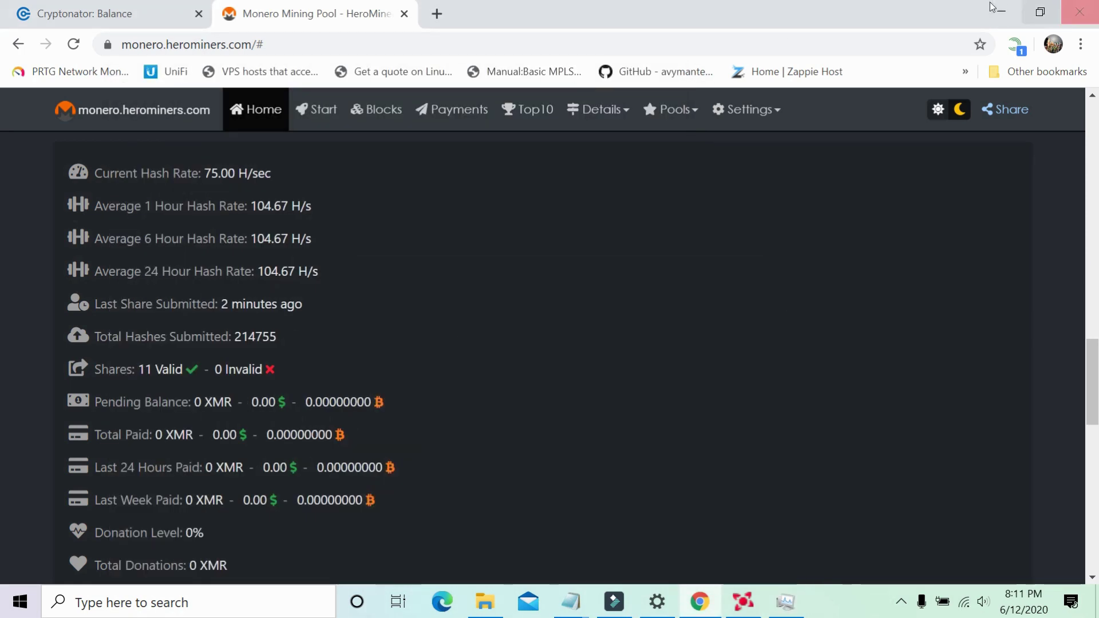
click(1002, 13)
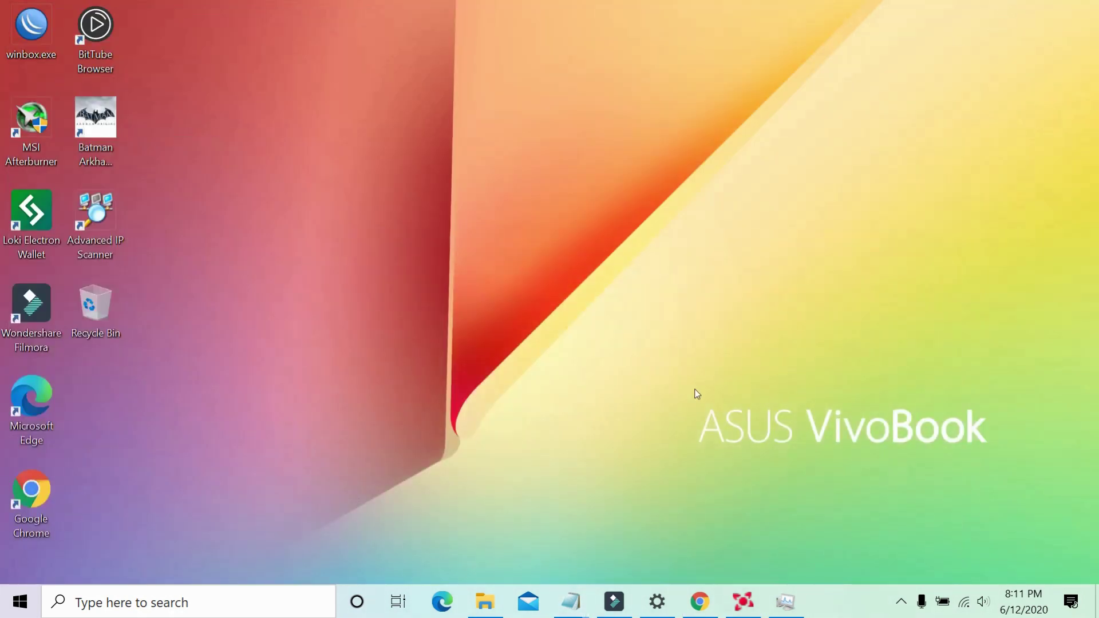
Run start.cmd from the xmrig folder in File Explorer.
click(490, 612)
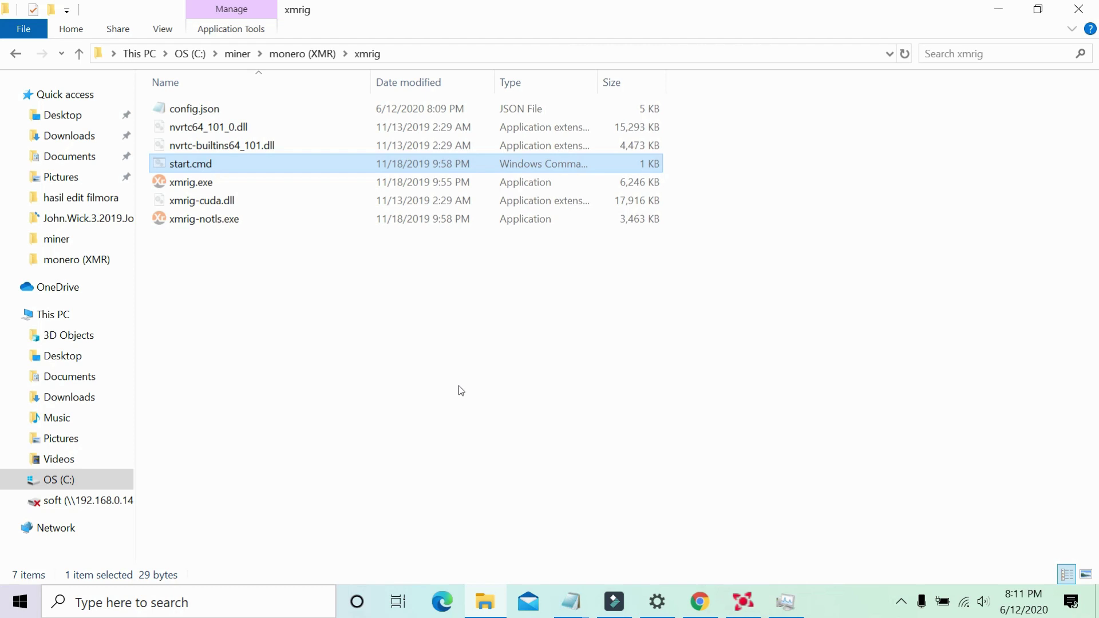
double_click(285, 164)
right_click(284, 166)
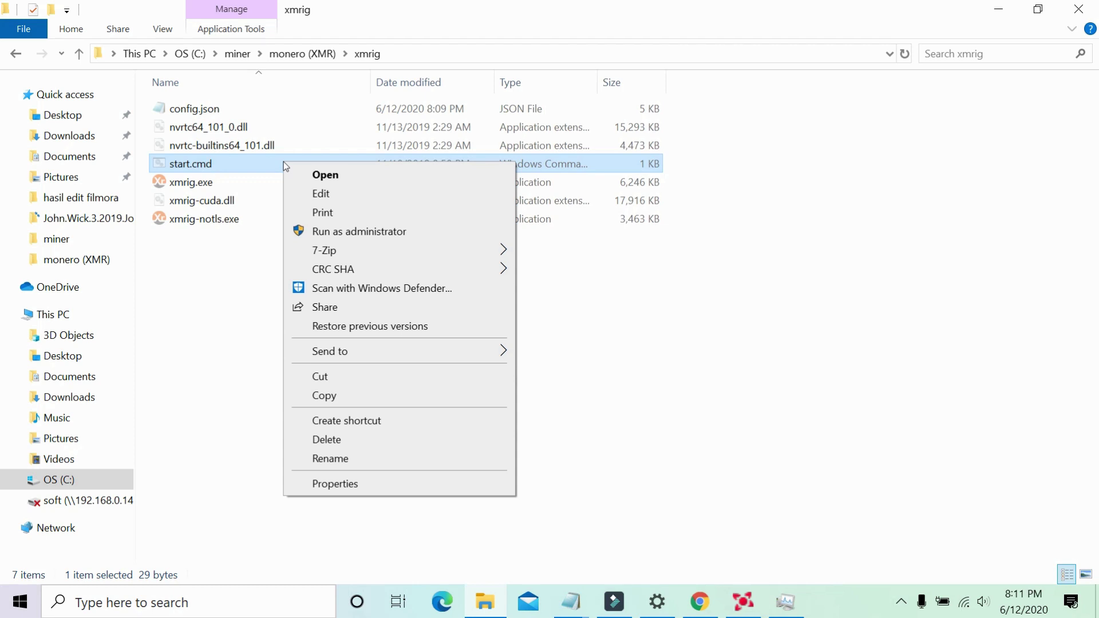
mouse_move(398, 361)
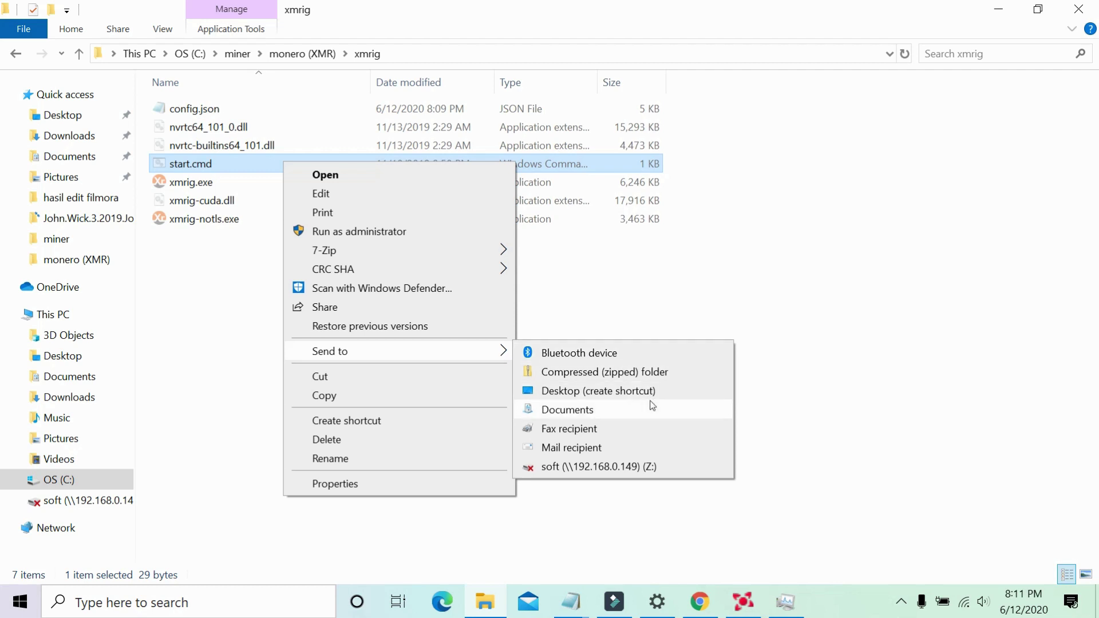
click(169, 281)
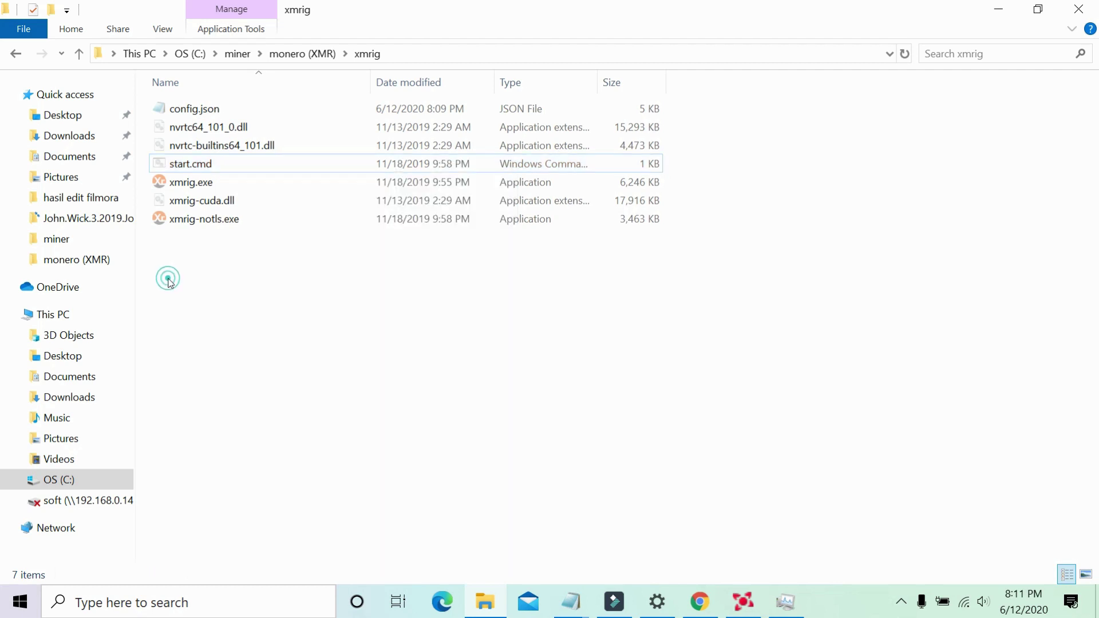
Send a start.cmd shortcut to the desktop and minimize the Explorer window.
click(218, 167)
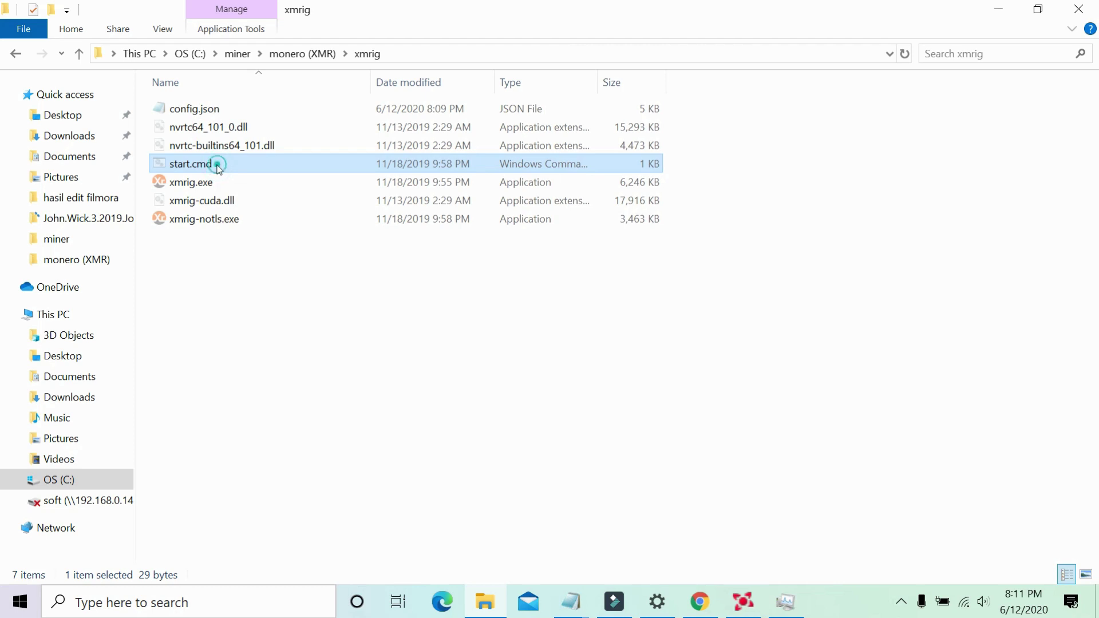
right_click(219, 166)
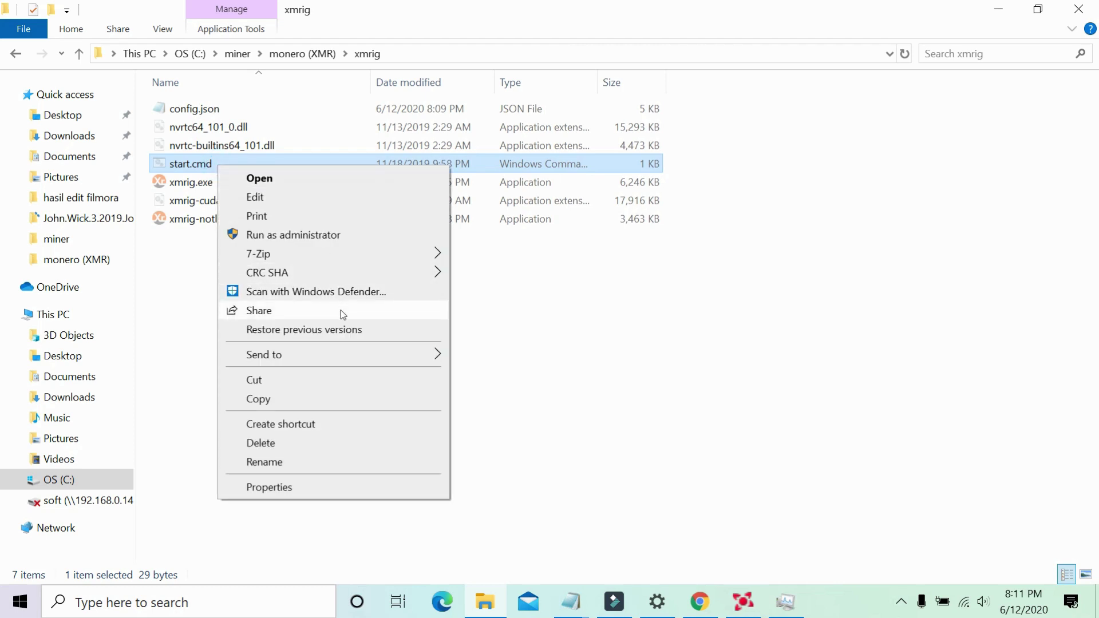
mouse_move(358, 356)
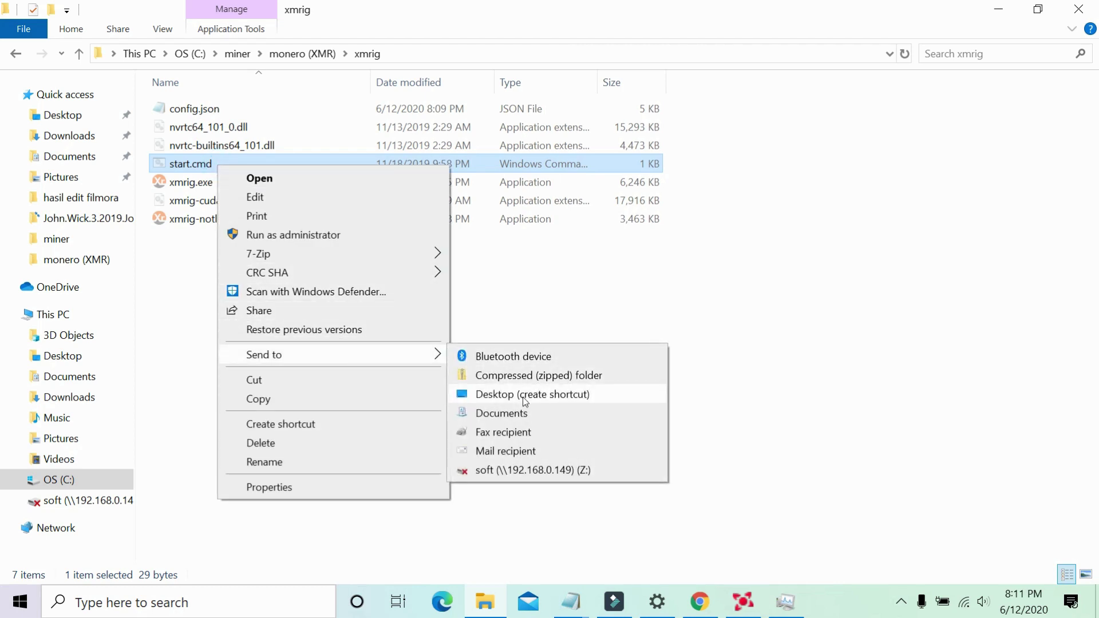
click(523, 395)
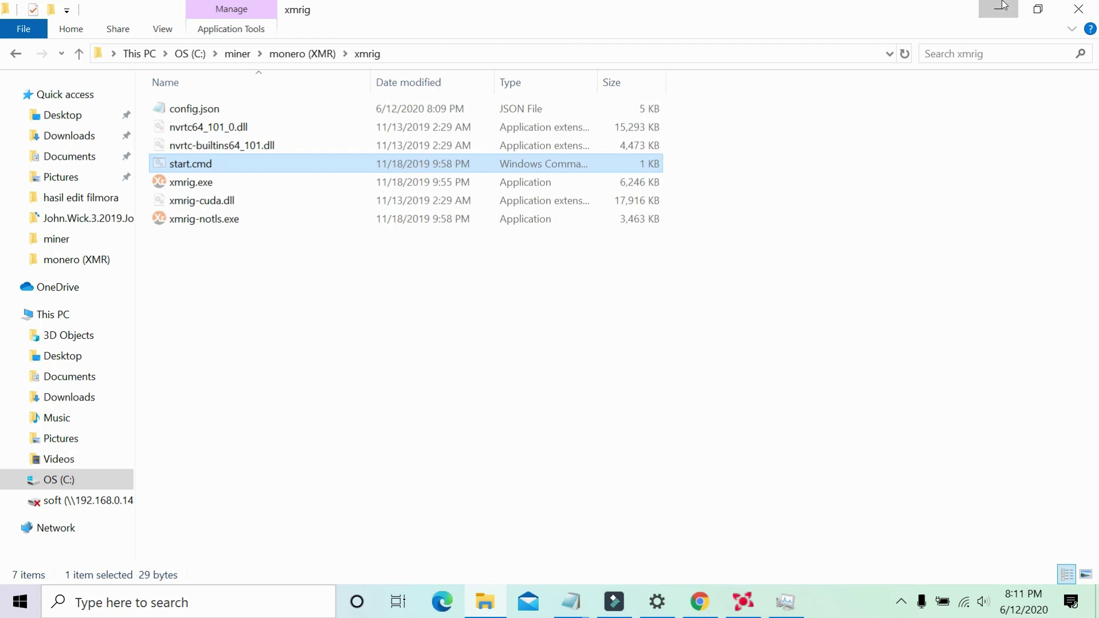
click(999, 9)
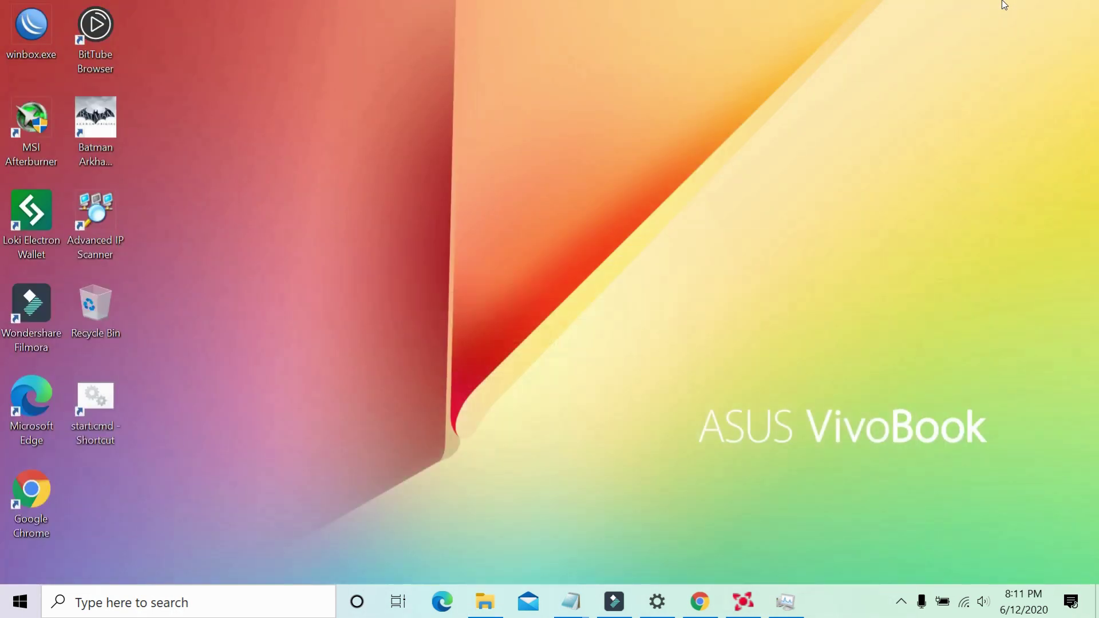
Cut the start.cmd desktop shortcut and run shell:startup to open the Startup folder.
right_click(106, 399)
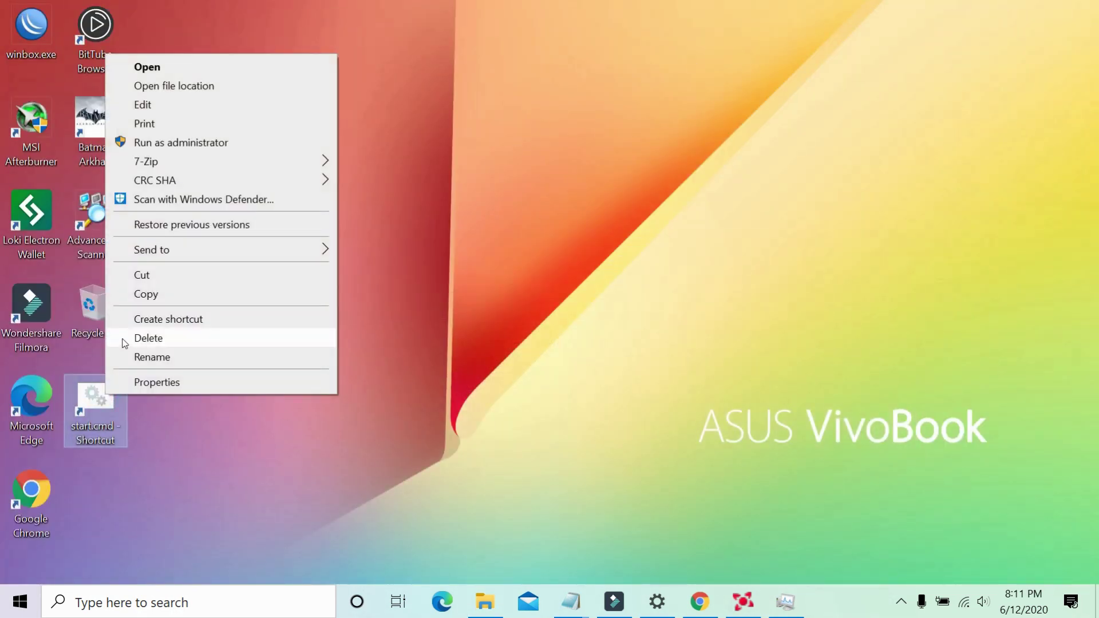
click(195, 274)
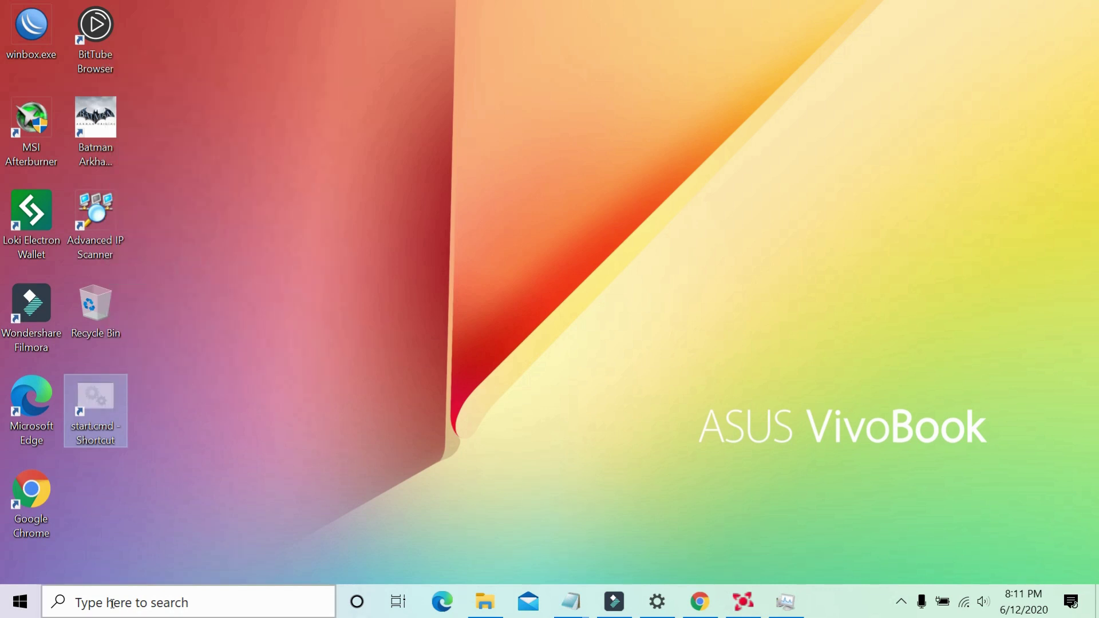
key(super+r)
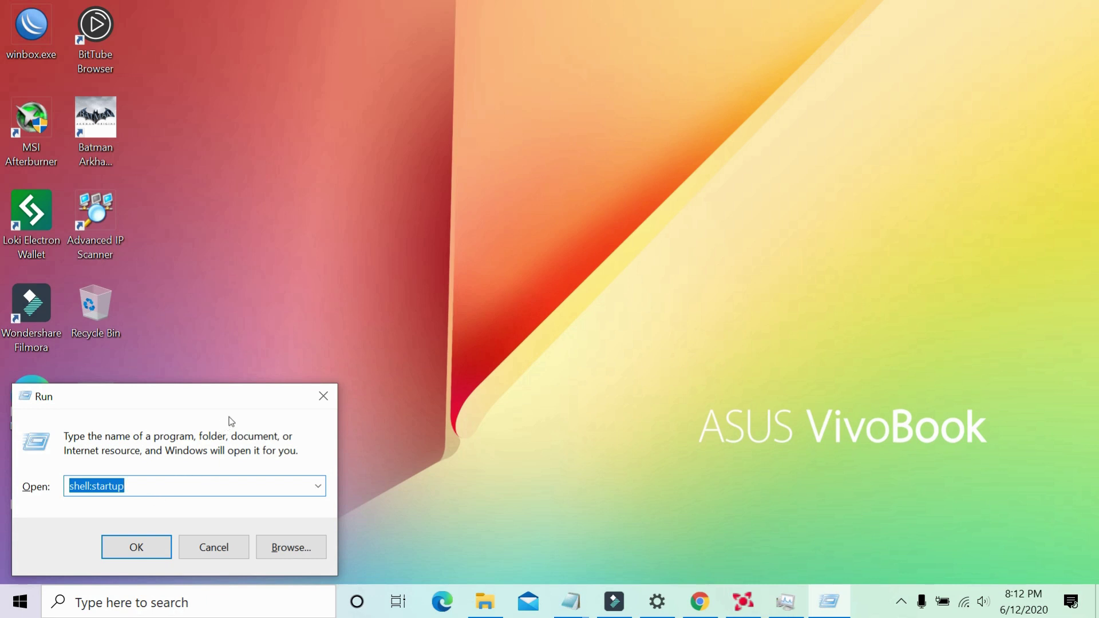
drag(252, 401, 565, 166)
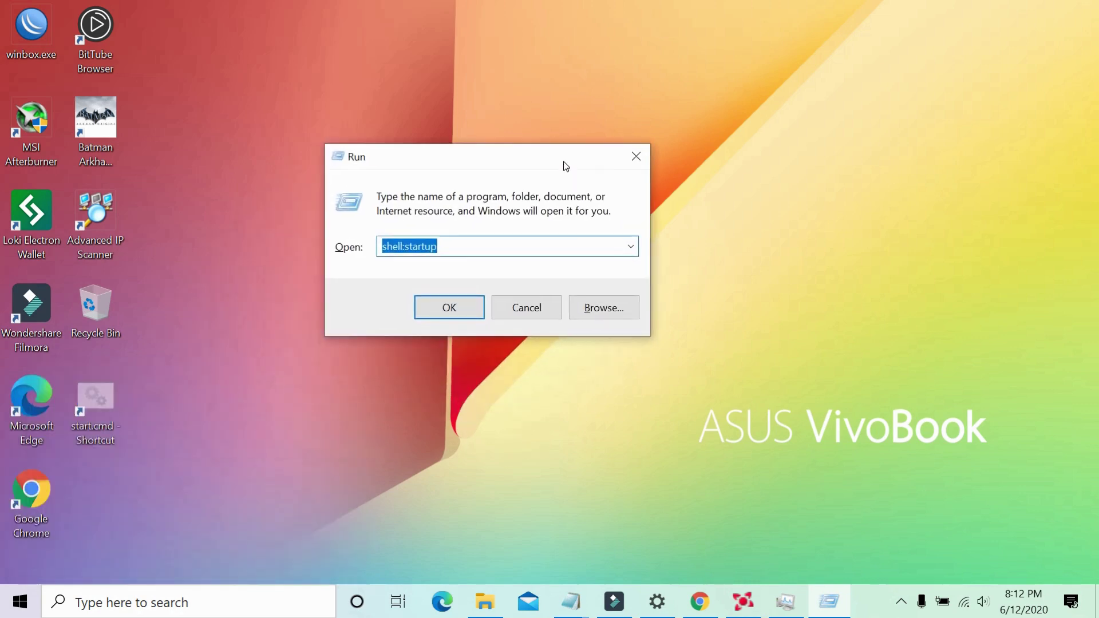
click(450, 309)
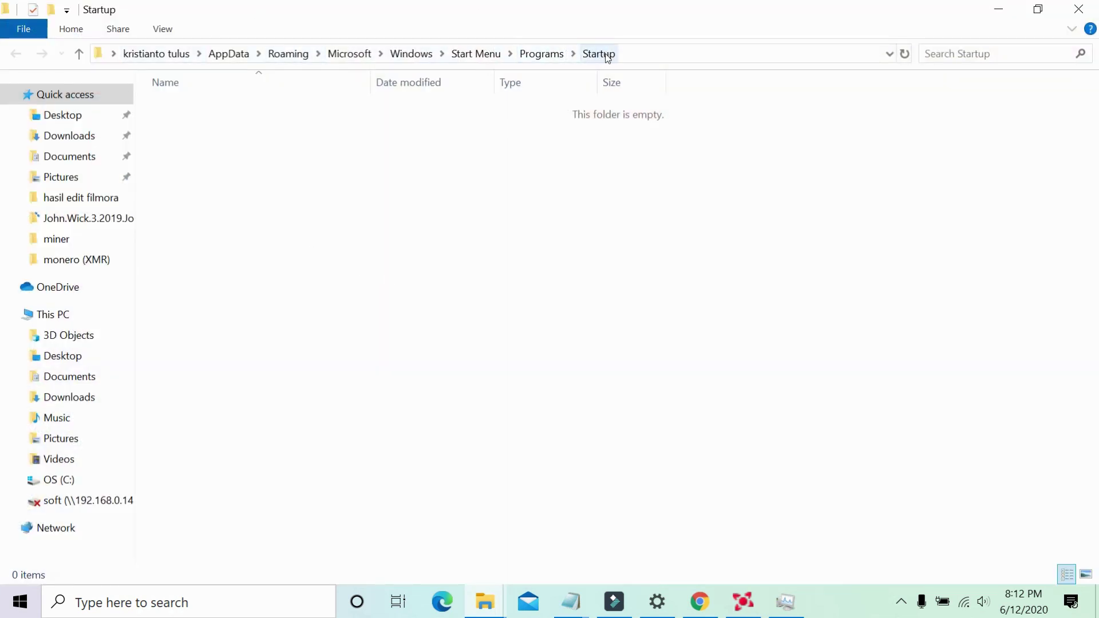
Bring up the Startup folder's context menu to paste the start.cmd shortcut.
right_click(426, 296)
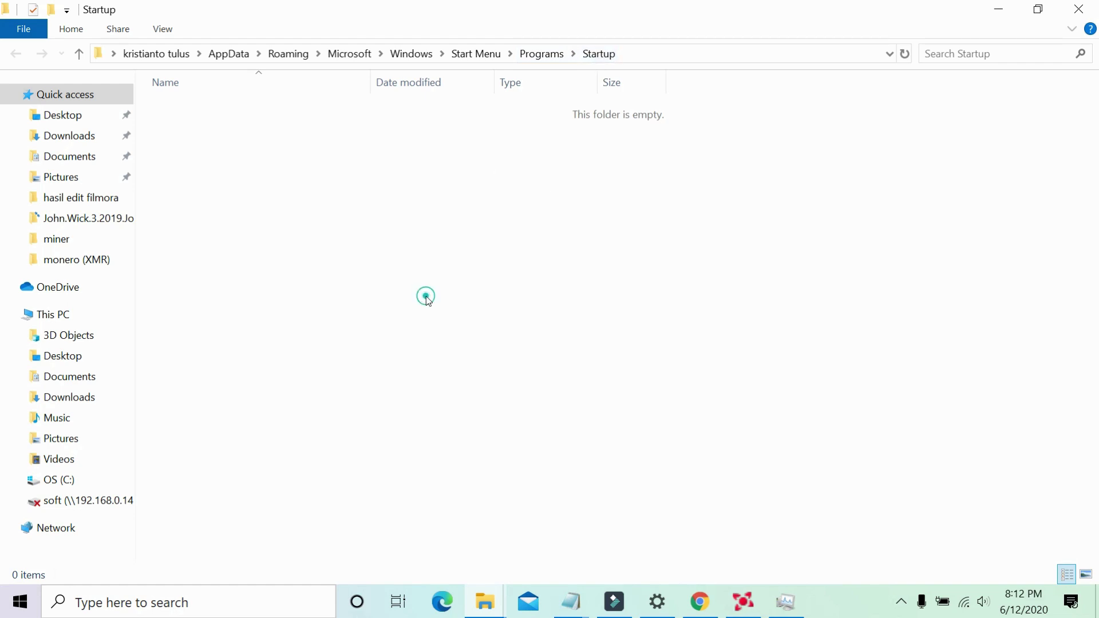
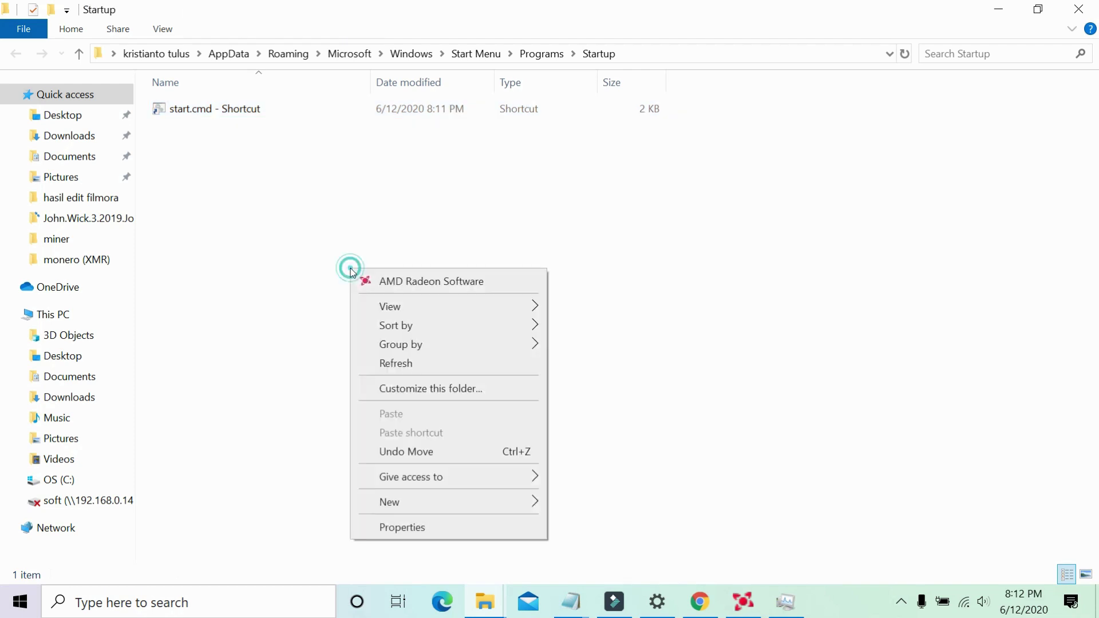
click(417, 356)
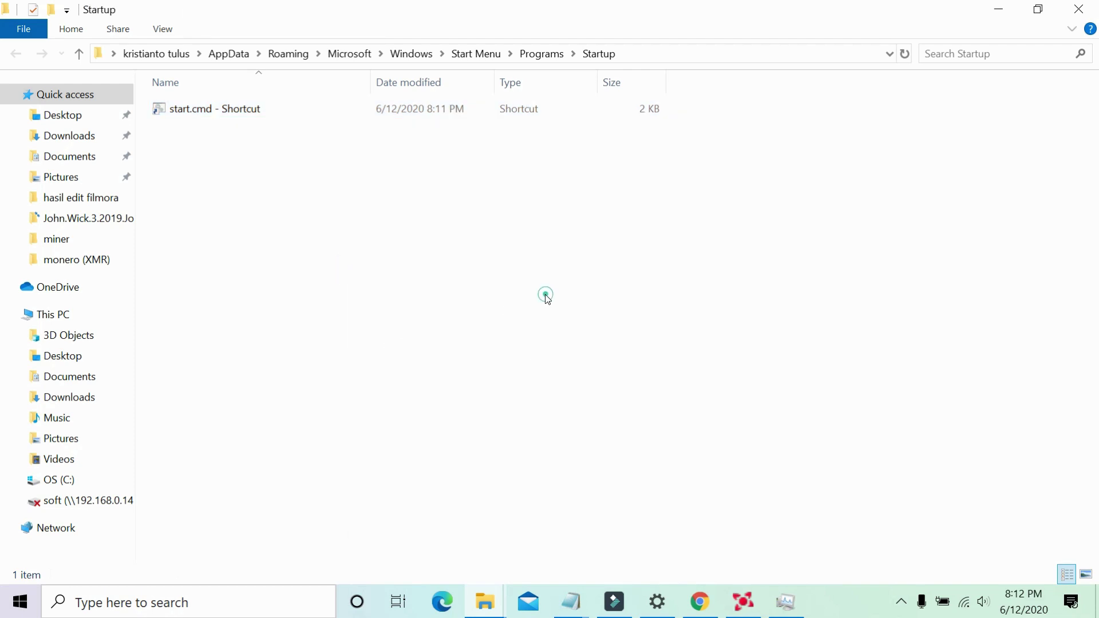
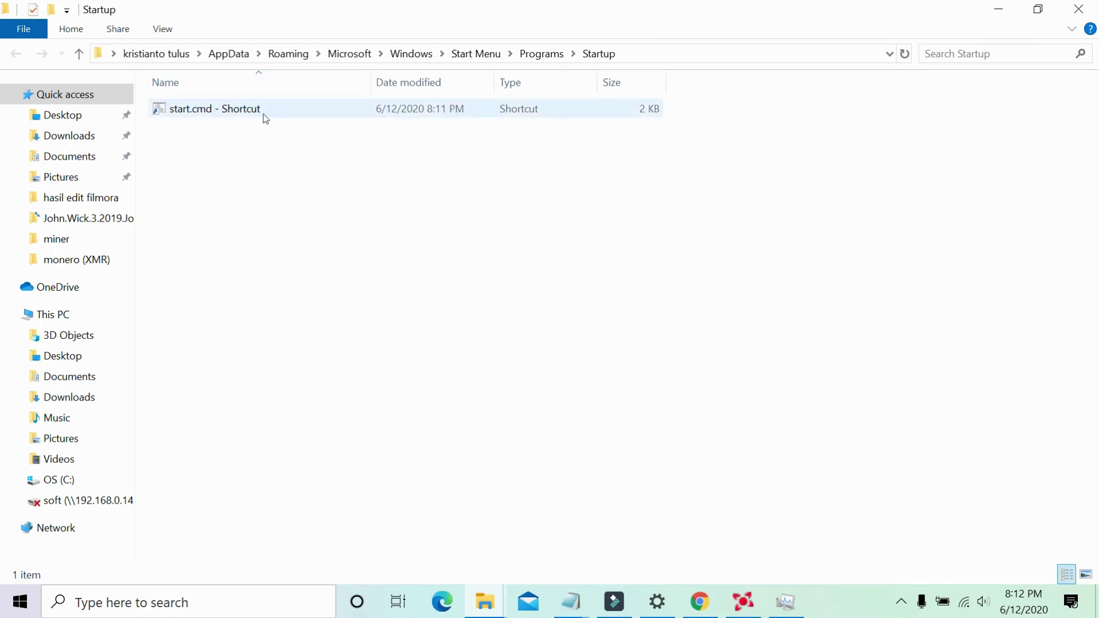
Minimize the Startup folder window, then use the desktop context menu to Refresh.
mouse_move(263, 114)
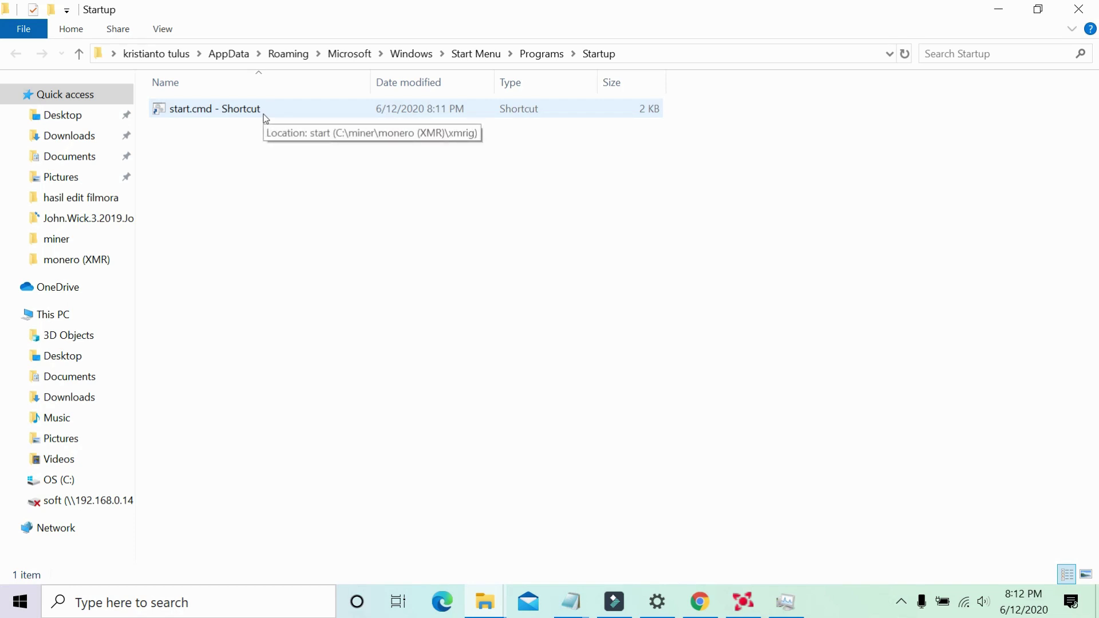
click(374, 216)
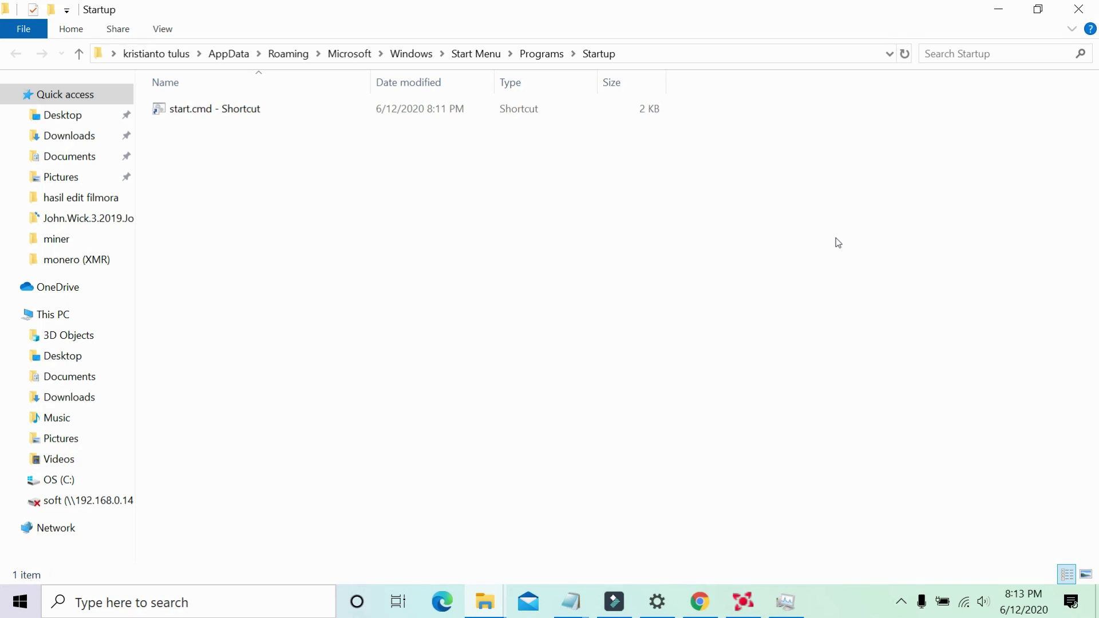
click(1000, 13)
right_click(488, 133)
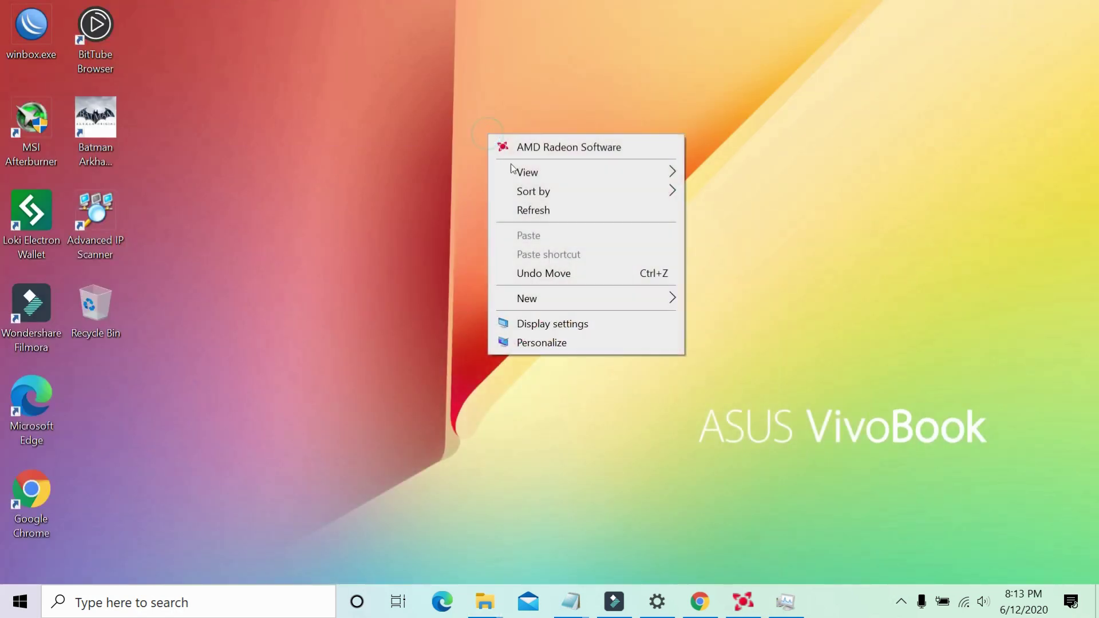
click(549, 207)
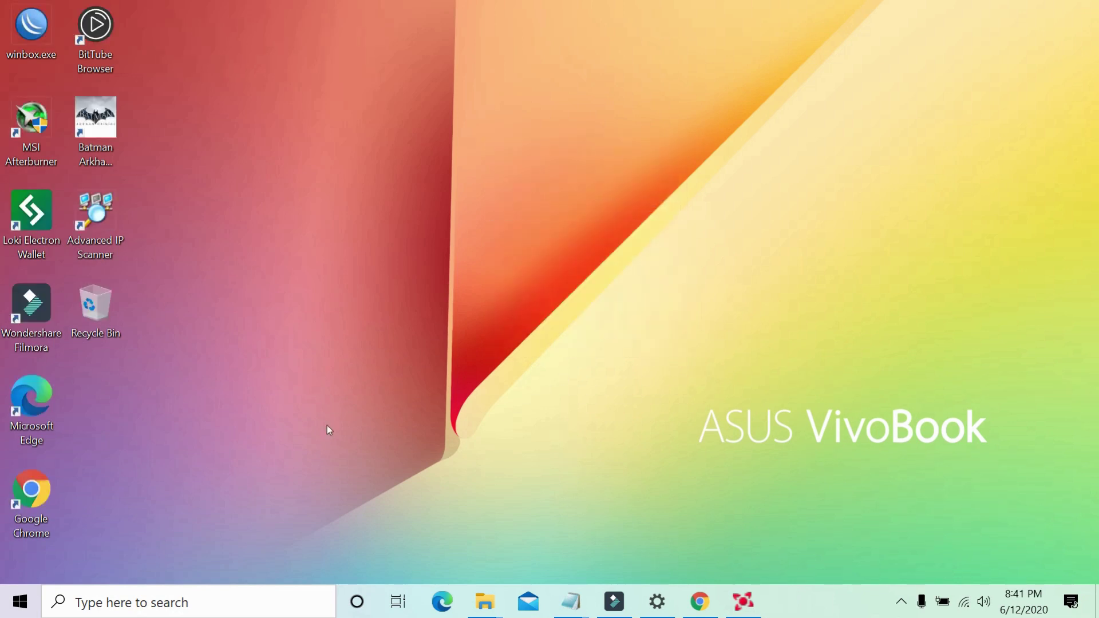
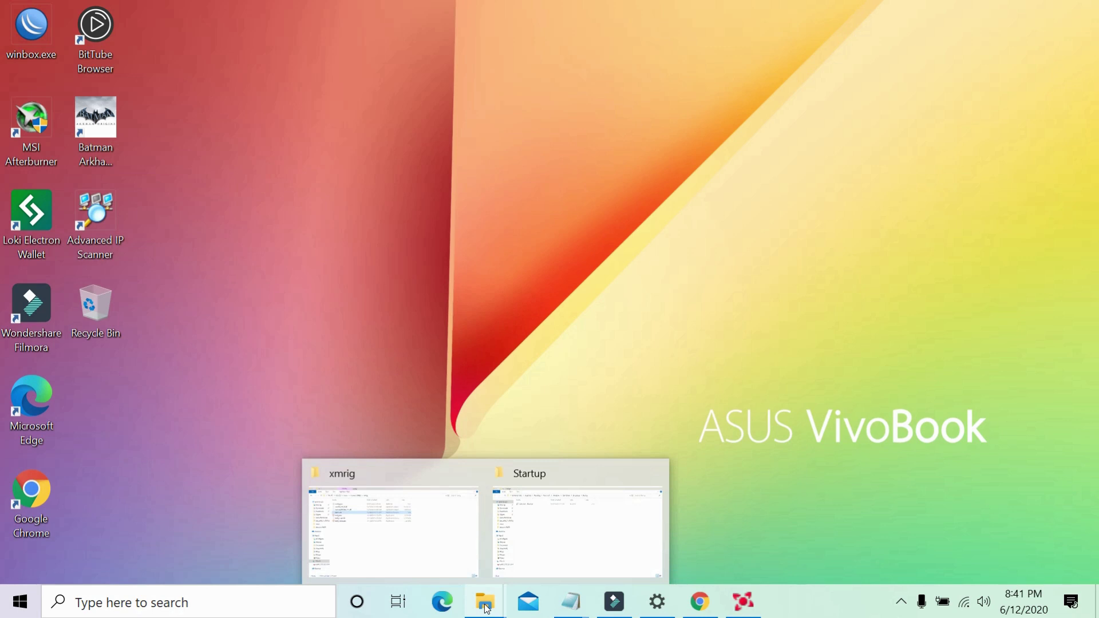
In the restored xmrig window, browse to C:\miner\loki\SRBMiner-Multi-0-4-4-win64\SRBMiner-Multi-0-4-4 and right-click start_loki.bat.
click(436, 541)
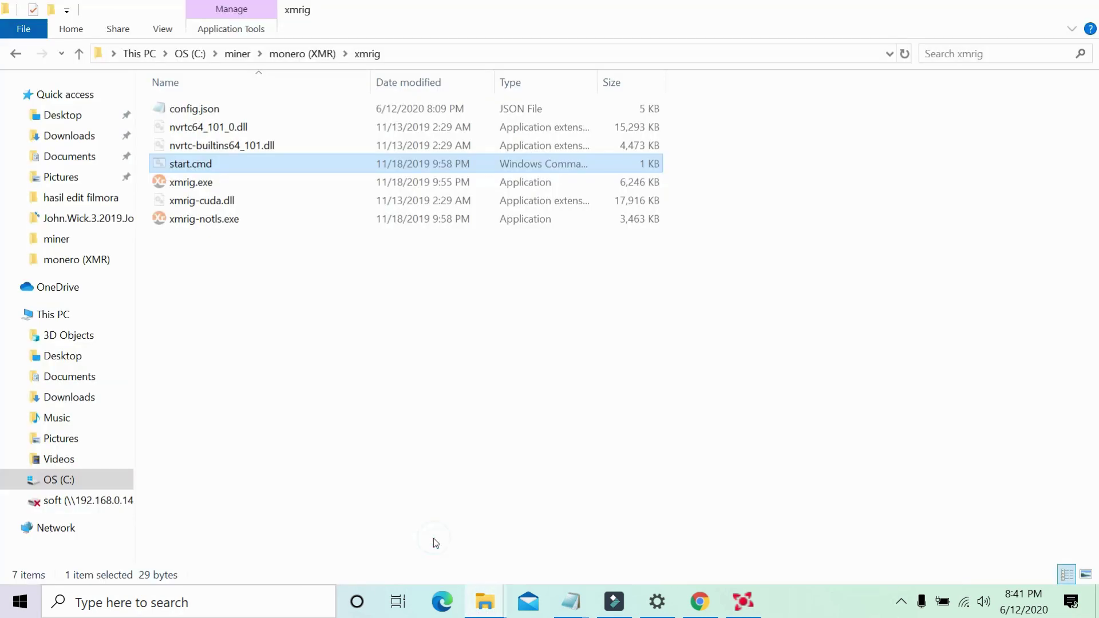
click(116, 484)
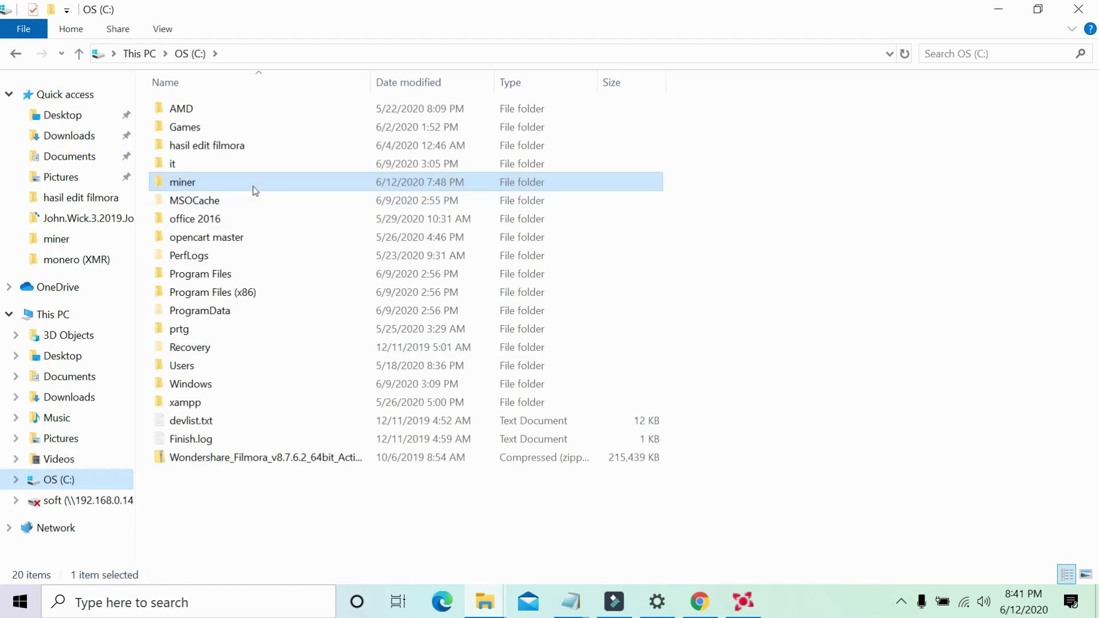
double_click(252, 183)
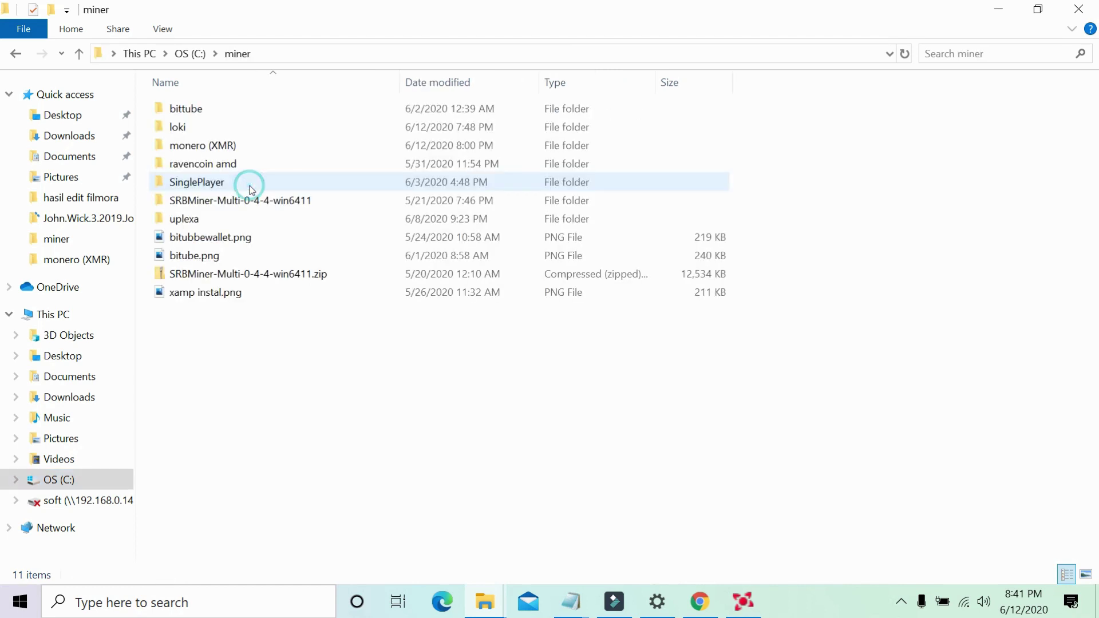
double_click(267, 129)
double_click(280, 112)
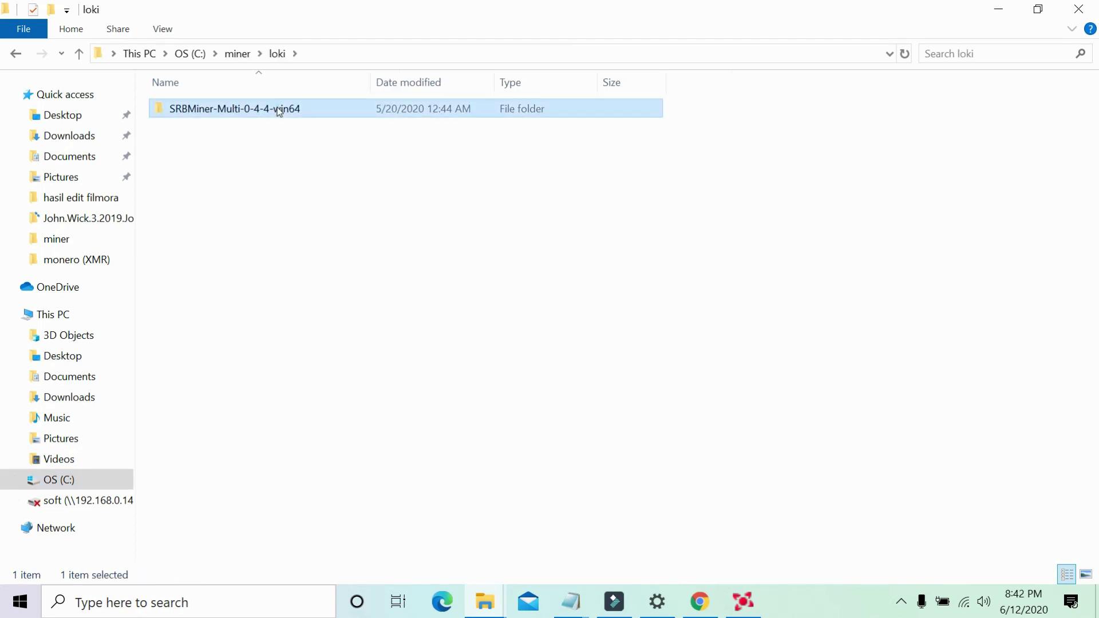
double_click(256, 108)
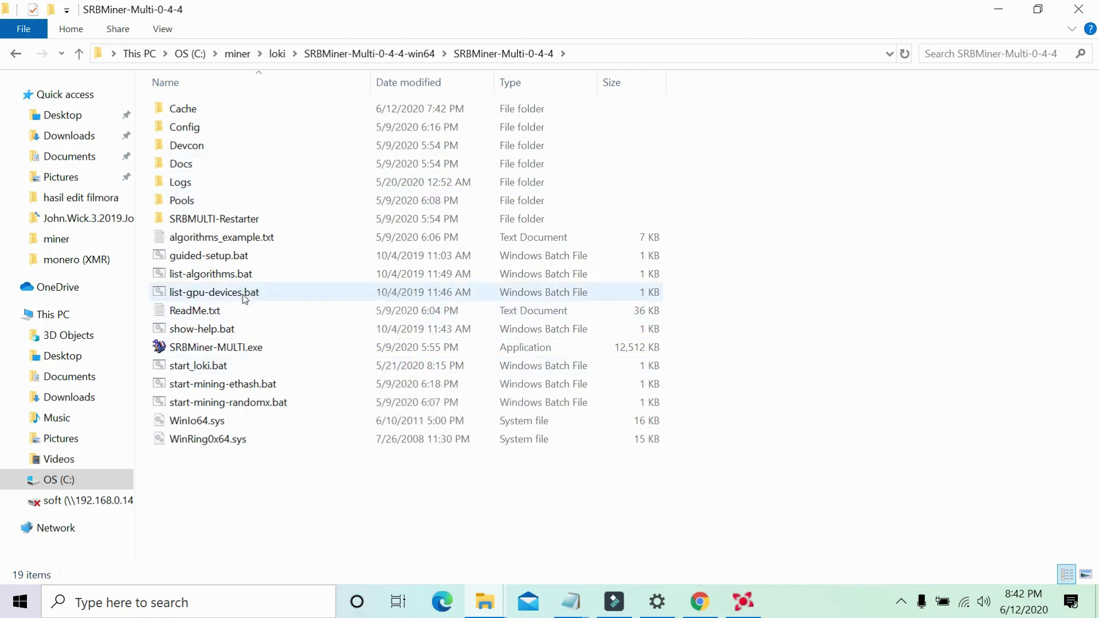
click(222, 370)
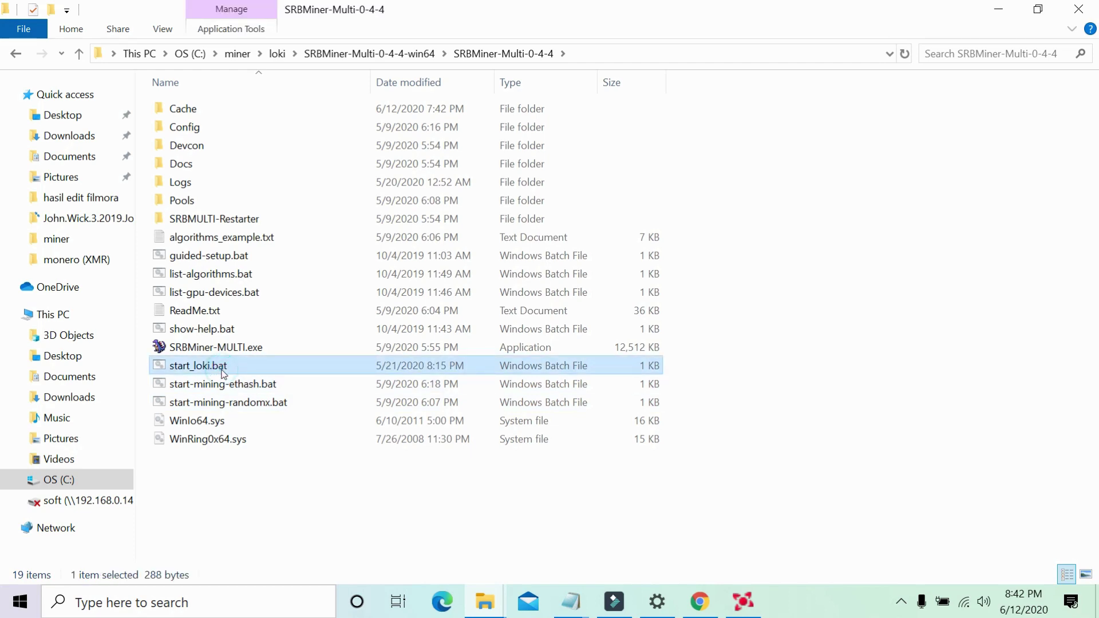
right_click(224, 371)
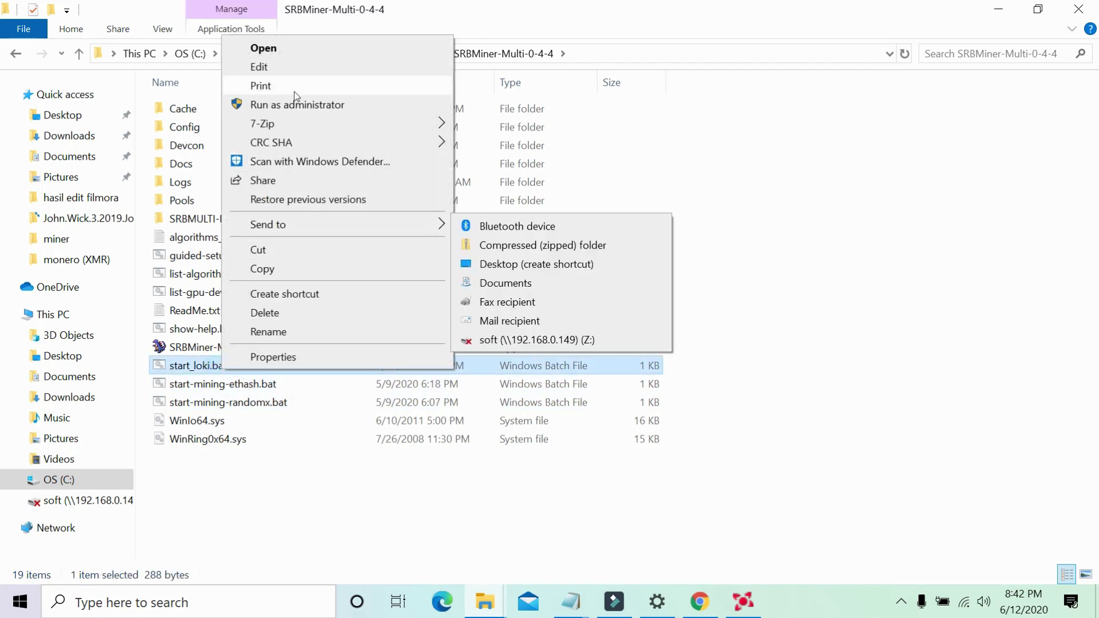
click(322, 67)
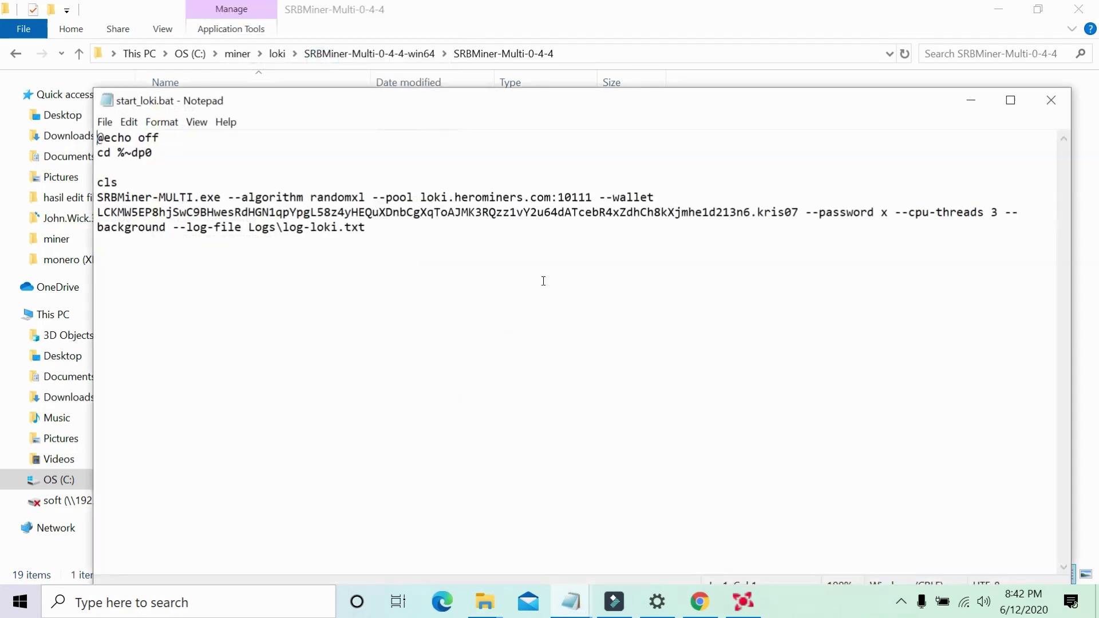
click(897, 213)
drag(896, 214, 964, 240)
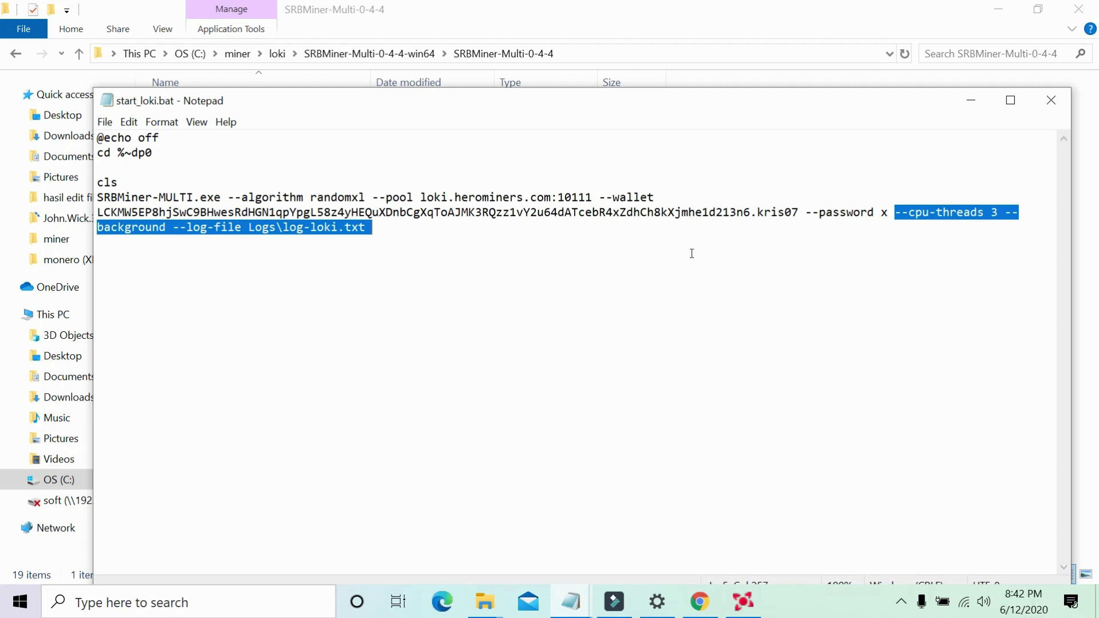
drag(692, 253, 167, 228)
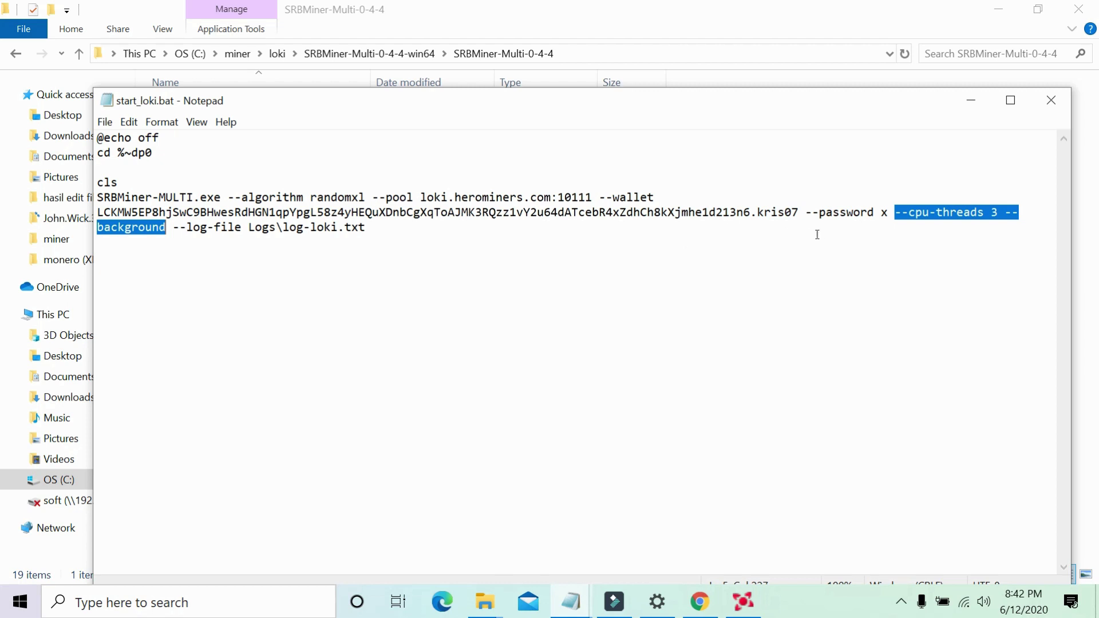
click(1002, 212)
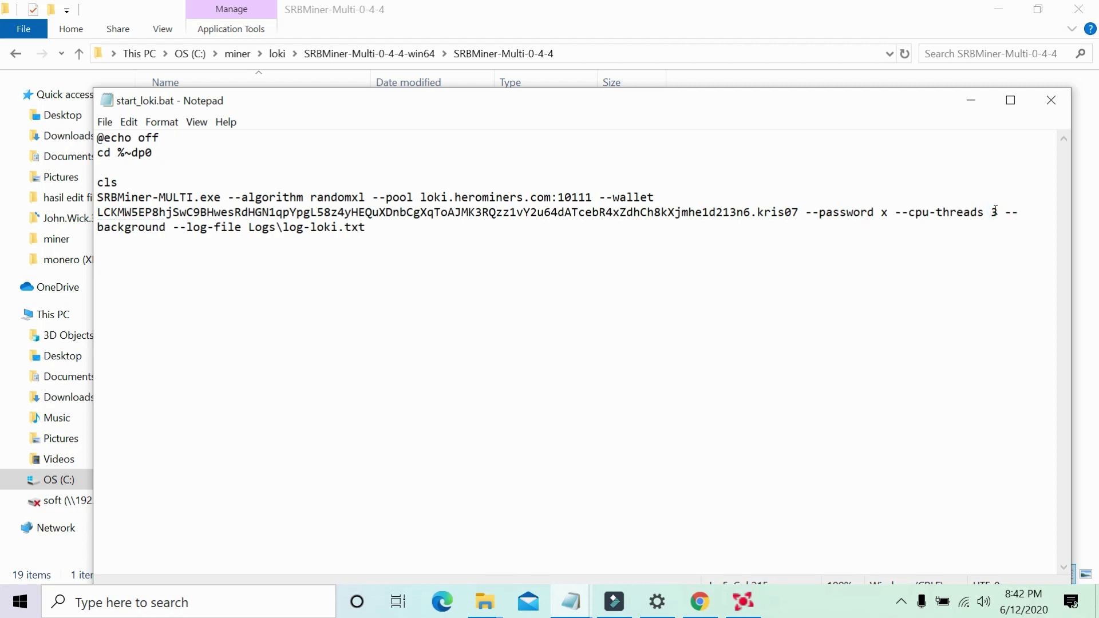
double_click(997, 212)
double_click(129, 227)
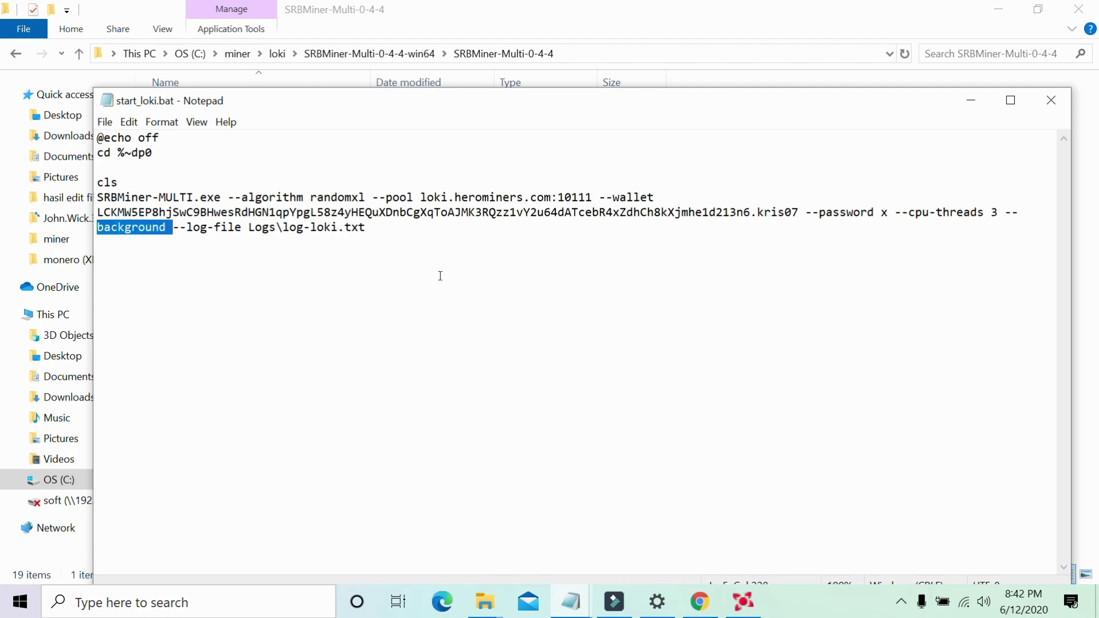
click(1060, 102)
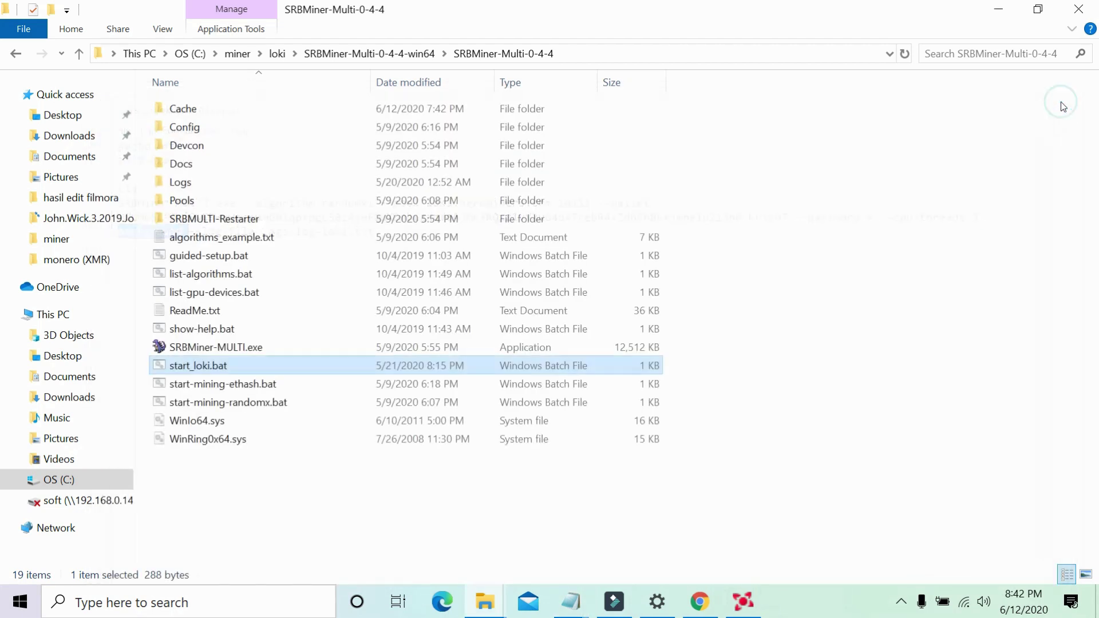
Close the SRBMiner-Multi-0-4-4 Explorer window, then Refresh the desktop via its context menu.
click(1089, 8)
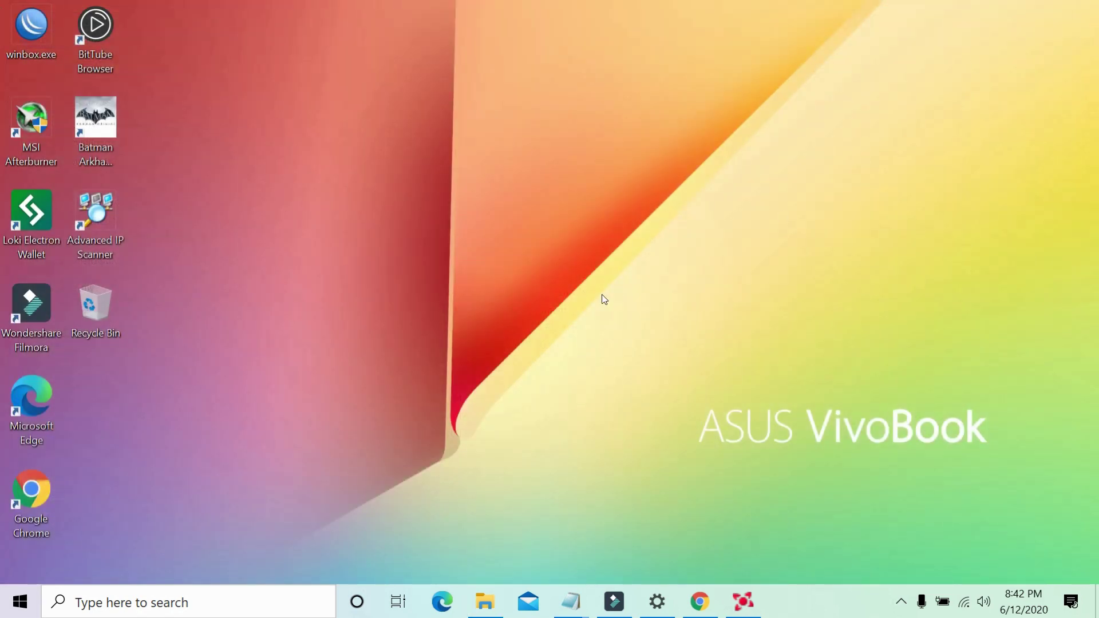
right_click(518, 214)
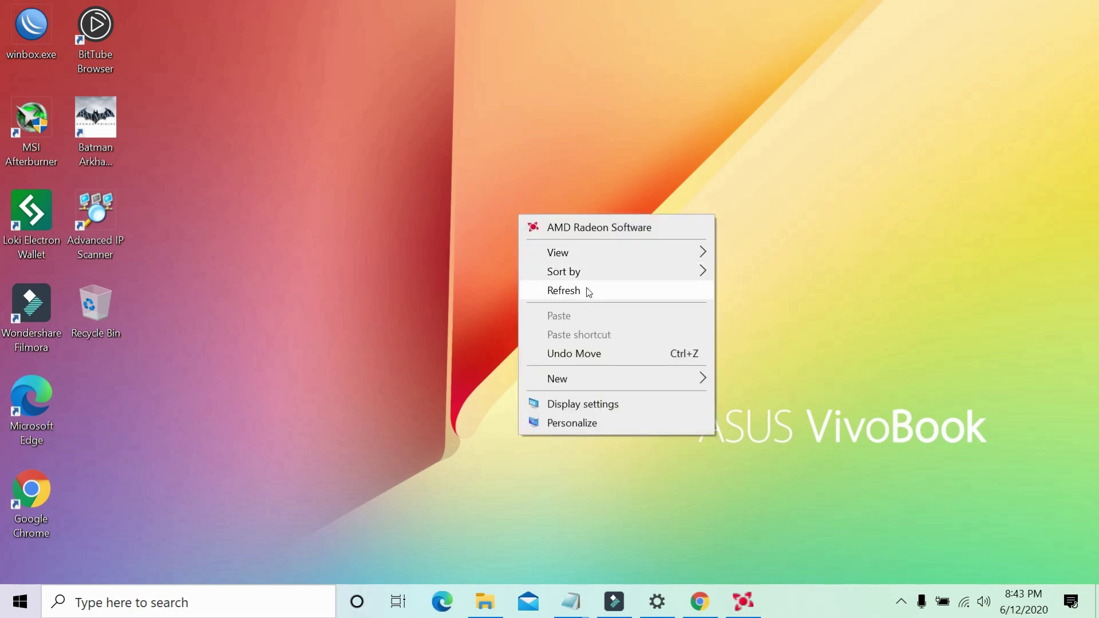
click(589, 292)
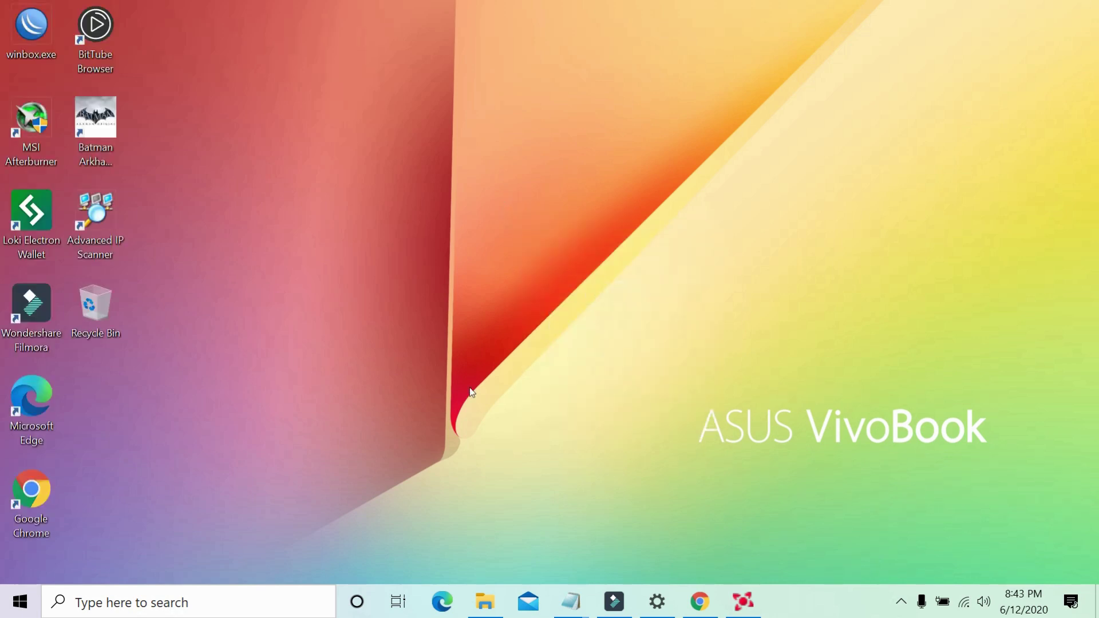